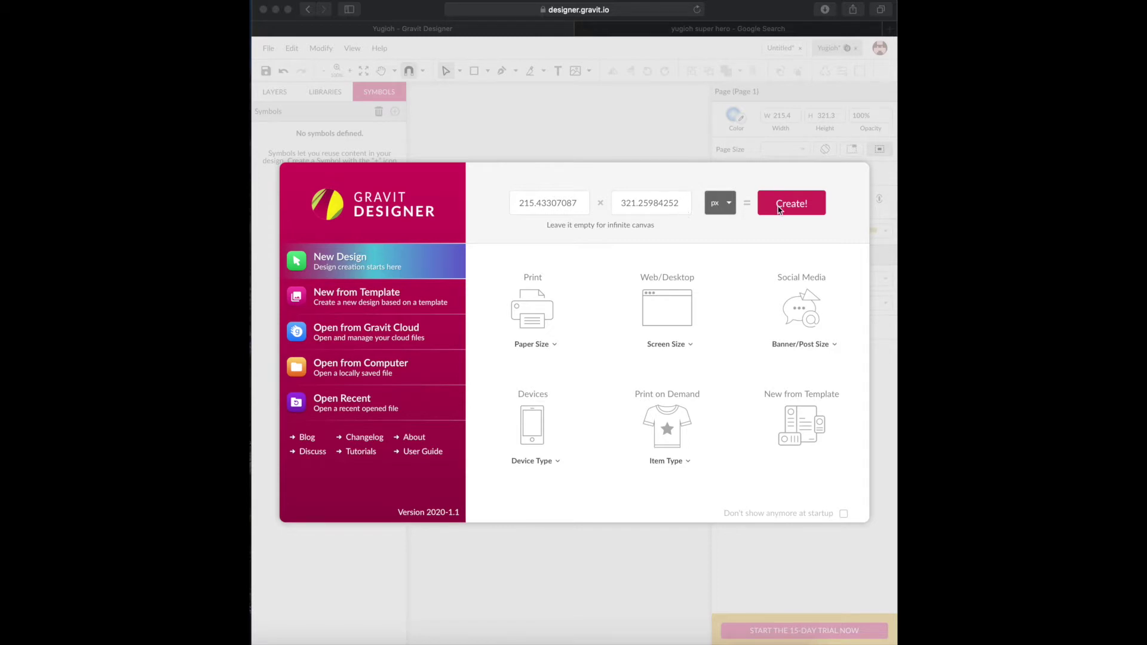
# Create a new document at the default 215.43 × 321.26 px card size
pyautogui.click(800, 208)
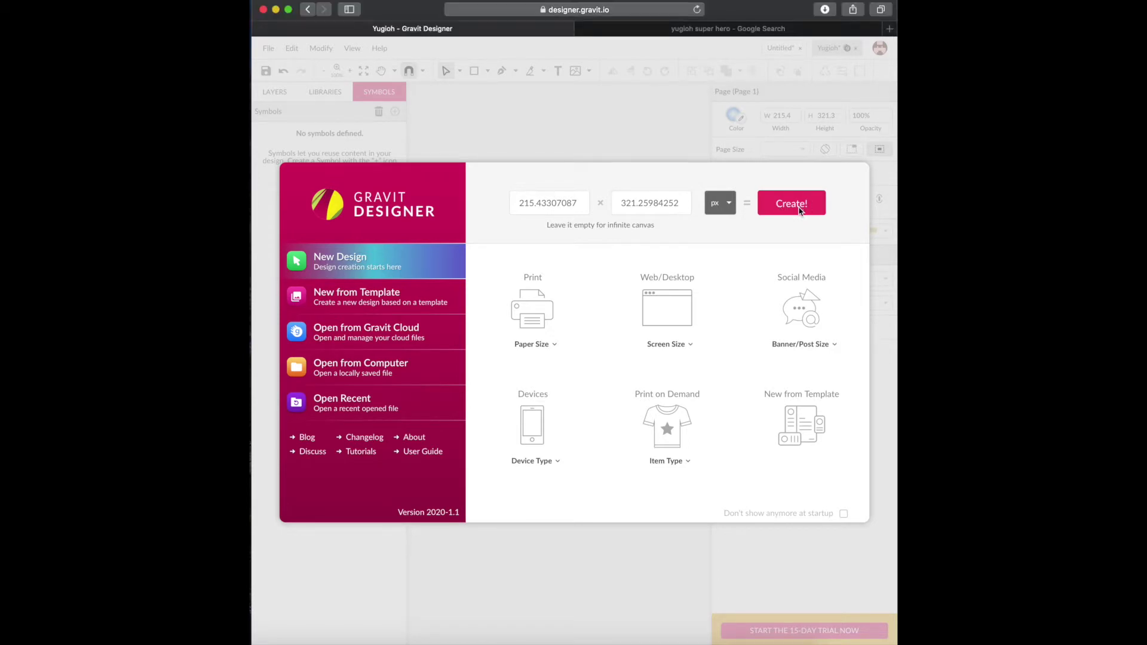
pyautogui.click(796, 209)
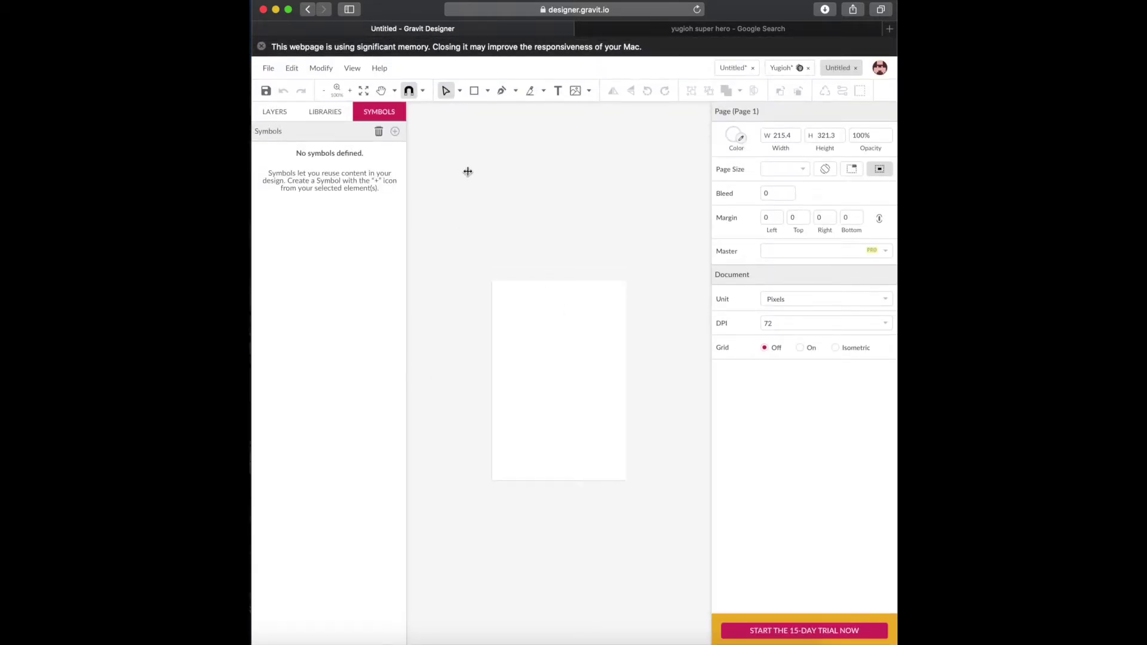
# Draw a rectangle over the whole page, darken the page background, and select the rectangle
pyautogui.click(475, 90)
pyautogui.moveTo(495, 286); pyautogui.dragTo(619, 476)
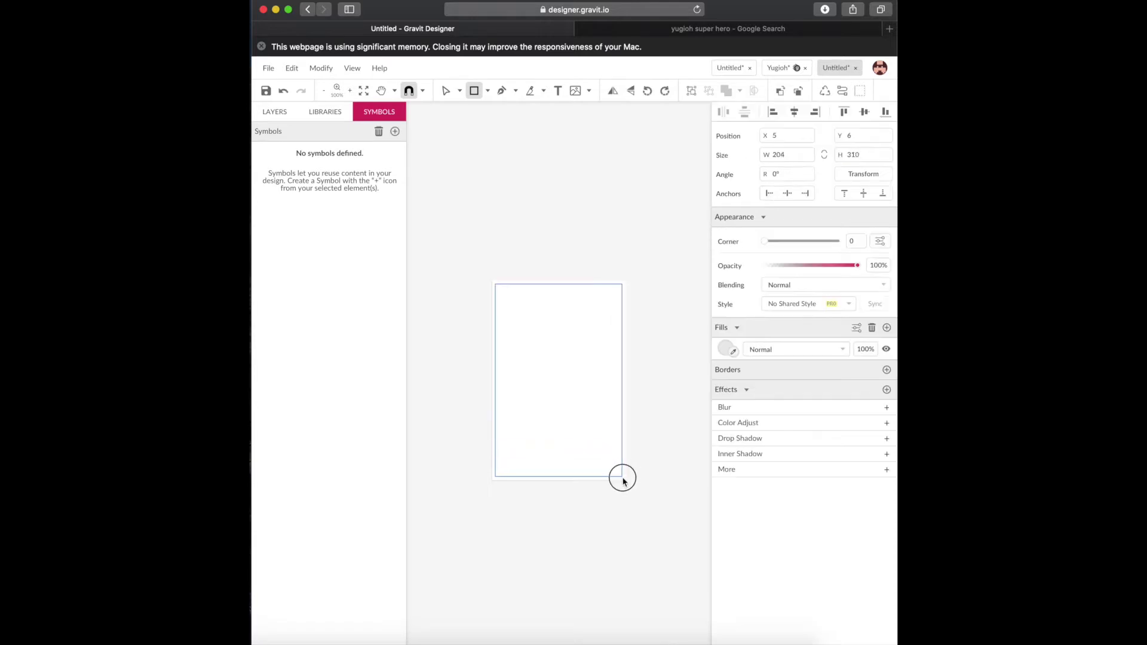
pyautogui.press('Escape')
pyautogui.click(736, 136)
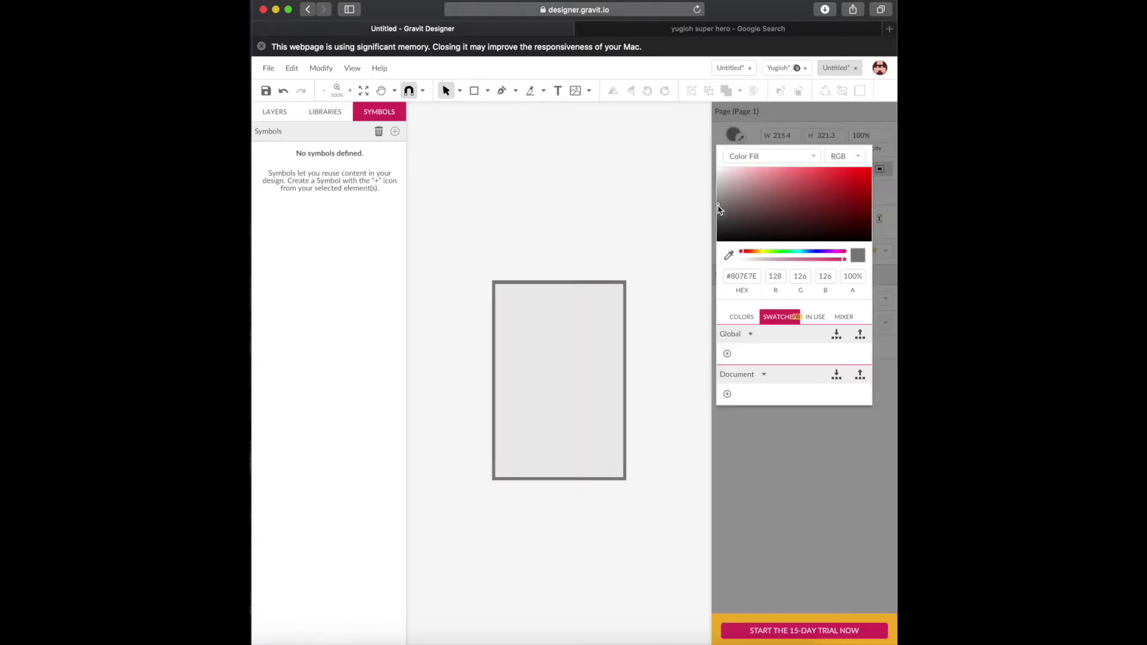
pyautogui.click(654, 245)
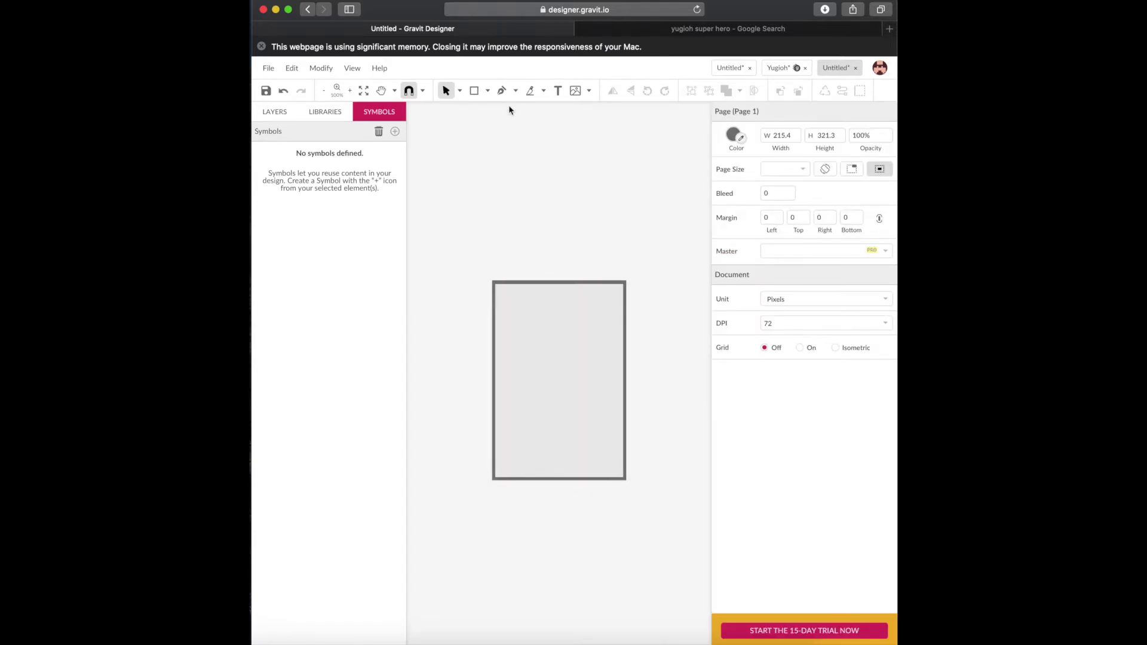
pyautogui.click(529, 315)
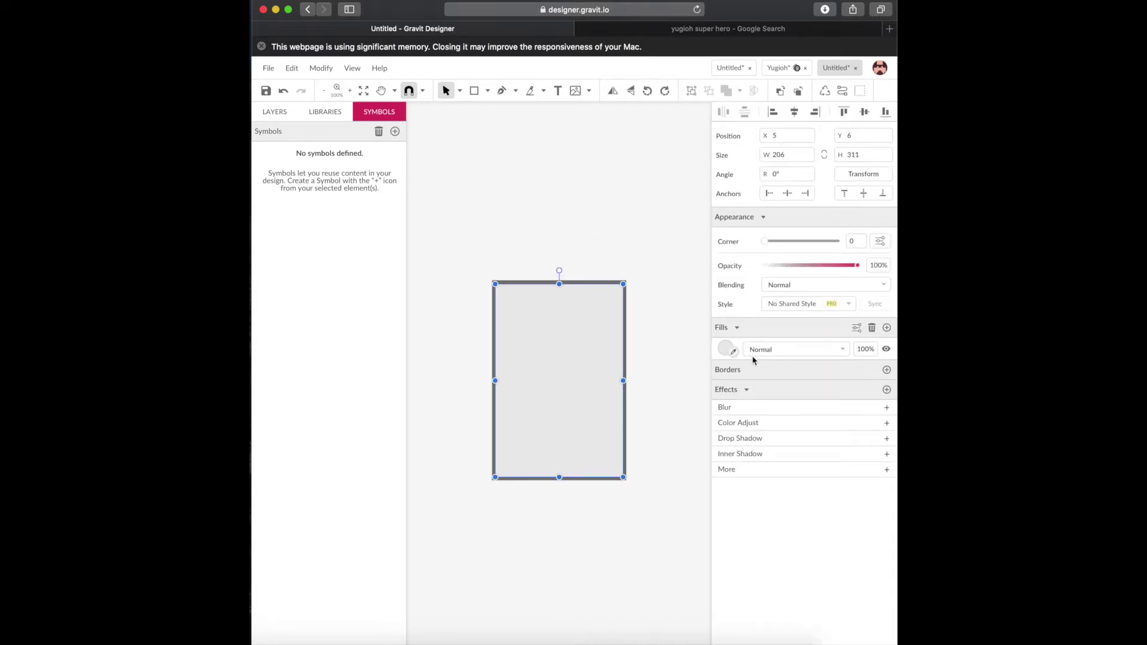
# Fill the card rectangle blue and change the fill to a radial gradient
pyautogui.click(726, 349)
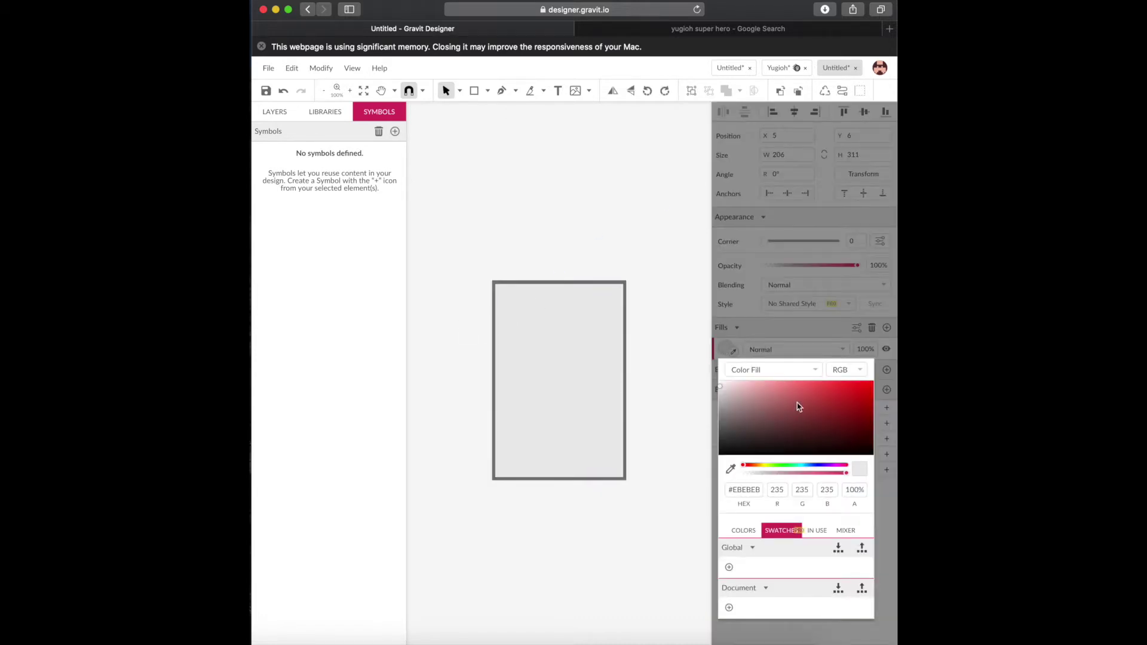
pyautogui.click(808, 466)
pyautogui.click(806, 391)
pyautogui.click(793, 391)
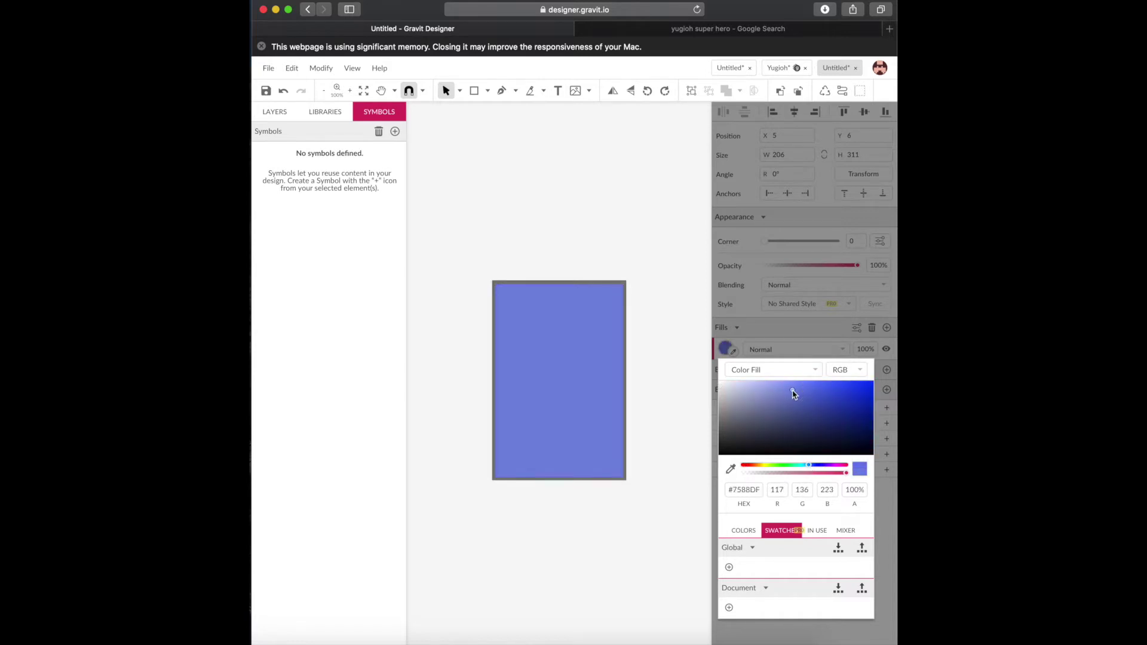
pyautogui.click(796, 370)
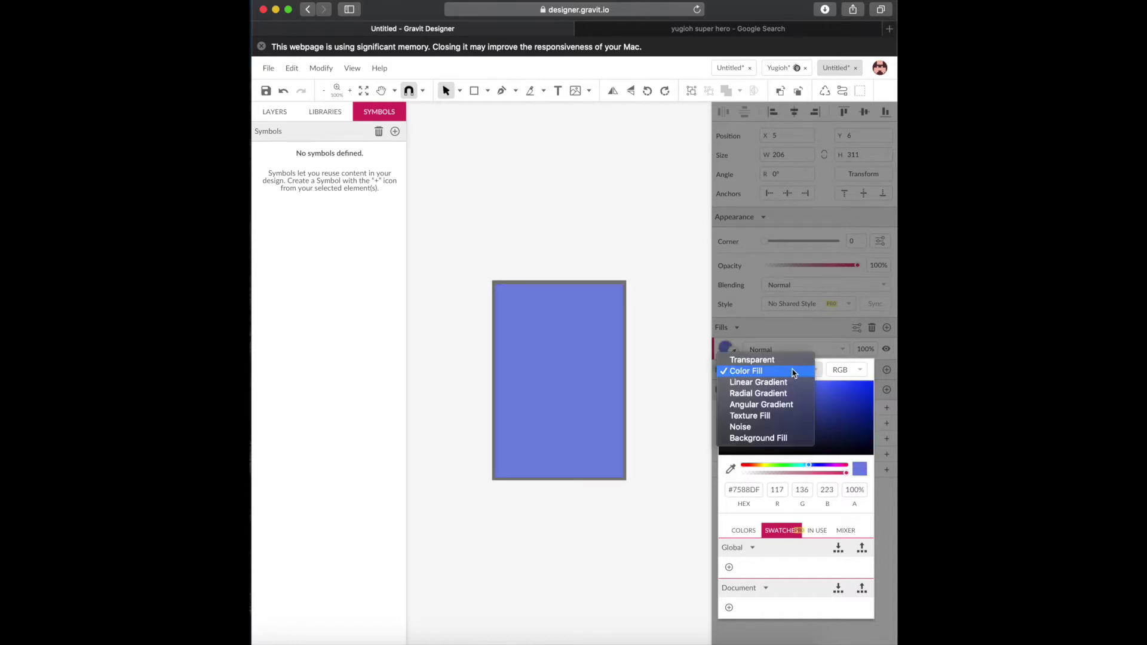
pyautogui.click(780, 398)
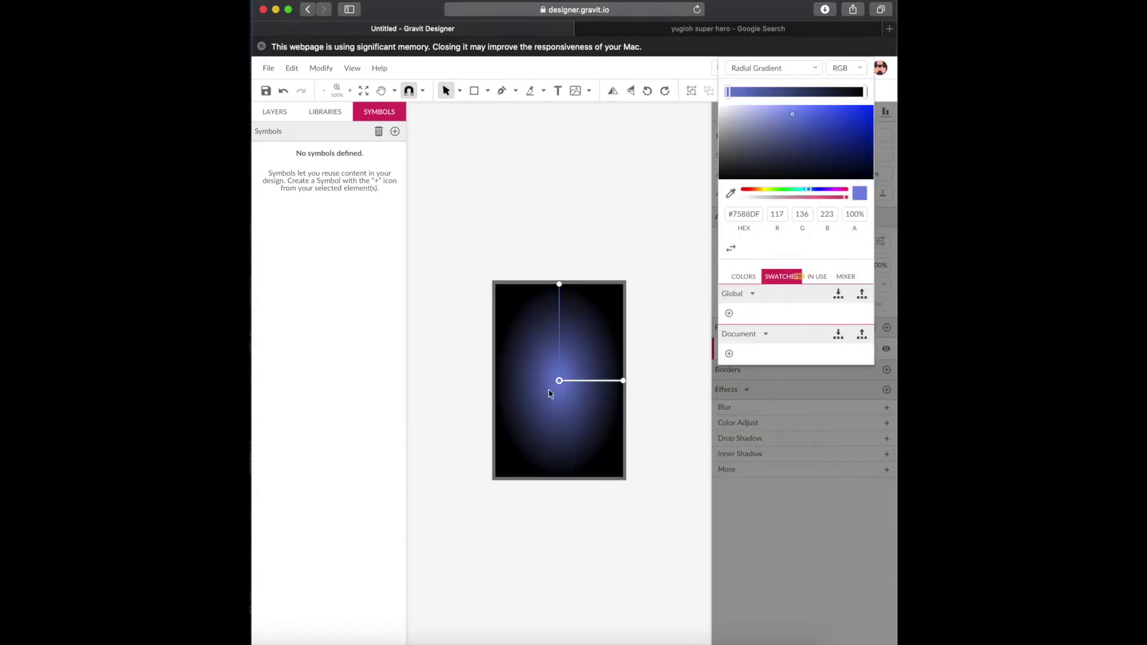
# Set deeper and lighter blue gradient stops, adding new stops and adjusting their spread
pyautogui.moveTo(794, 117)
pyautogui.mouseDown()
pyautogui.moveTo(811, 118)
pyautogui.moveTo(768, 114)
pyautogui.moveTo(824, 120)
pyautogui.mouseUp()
pyautogui.click(744, 93)
pyautogui.moveTo(744, 93); pyautogui.dragTo(850, 120)
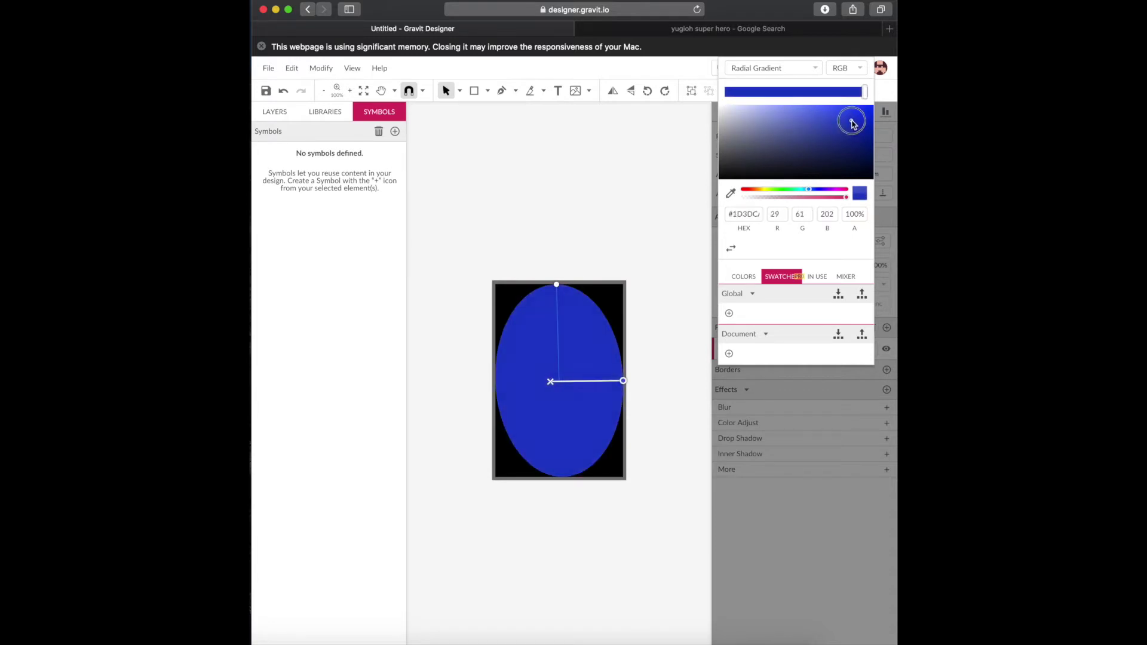
pyautogui.moveTo(551, 381); pyautogui.dragTo(560, 381)
pyautogui.moveTo(556, 287); pyautogui.dragTo(560, 286)
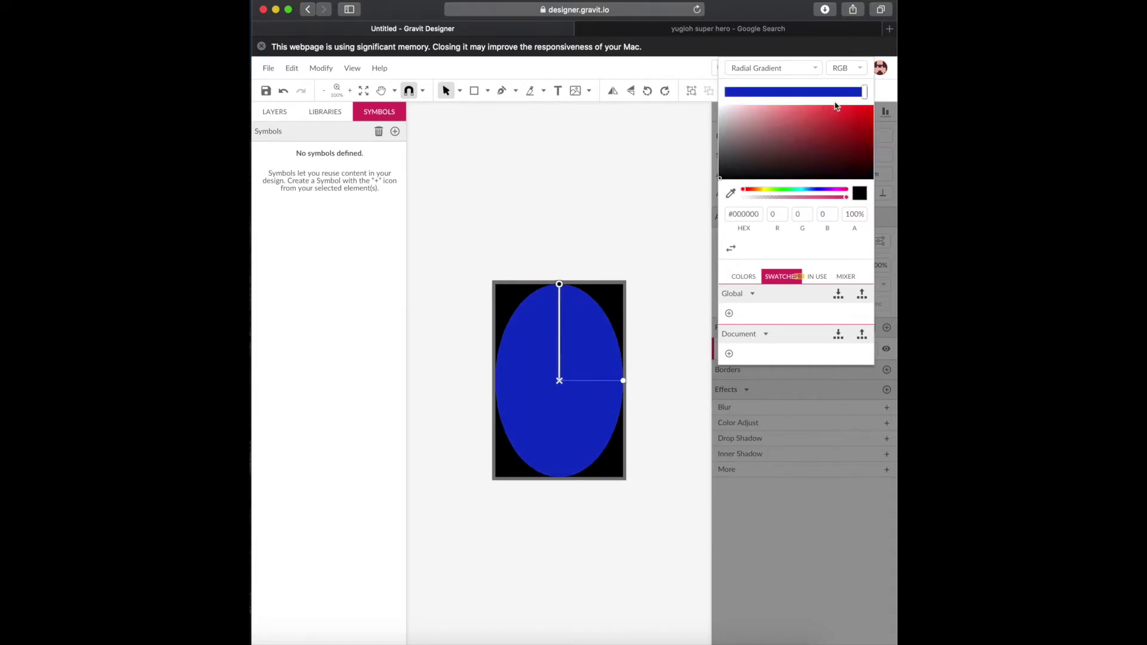
pyautogui.click(780, 92)
pyautogui.click(847, 91)
pyautogui.click(859, 135)
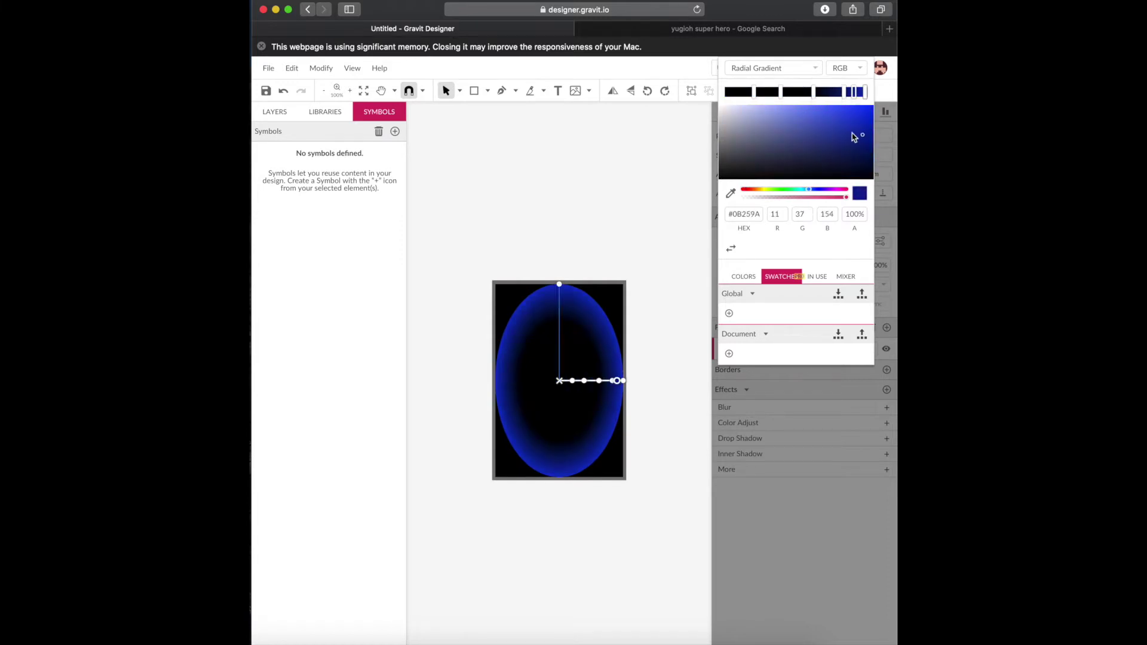
pyautogui.moveTo(854, 136); pyautogui.dragTo(812, 114)
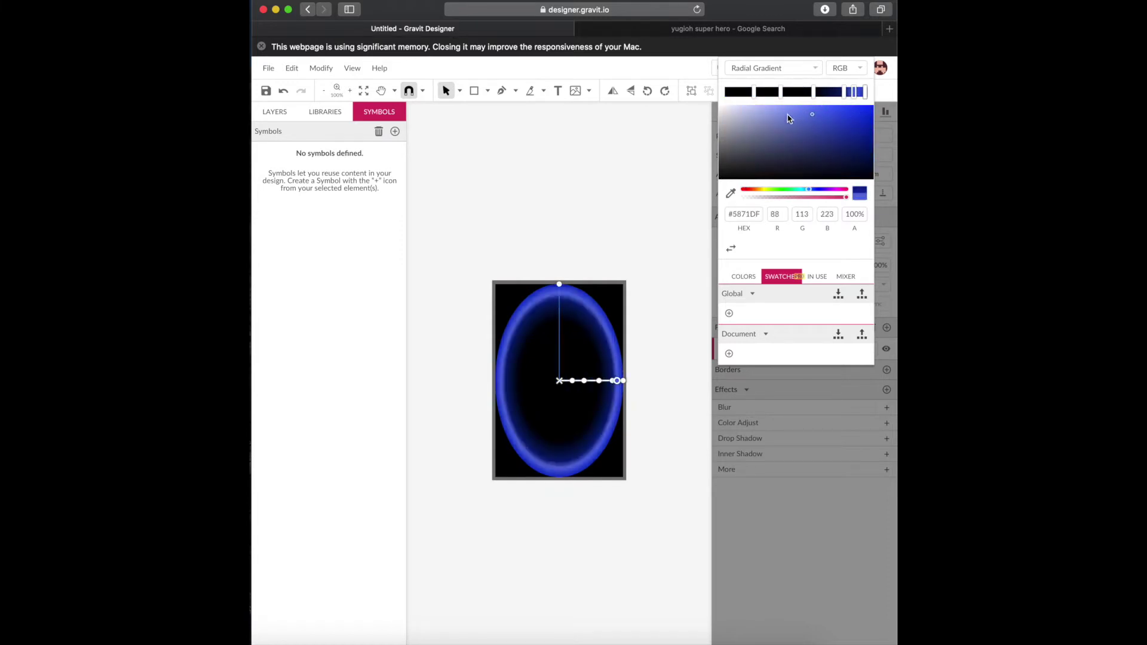
# Recolour the black stop light blue and shift a dark stop slightly outward
pyautogui.click(771, 67)
pyautogui.click(762, 69)
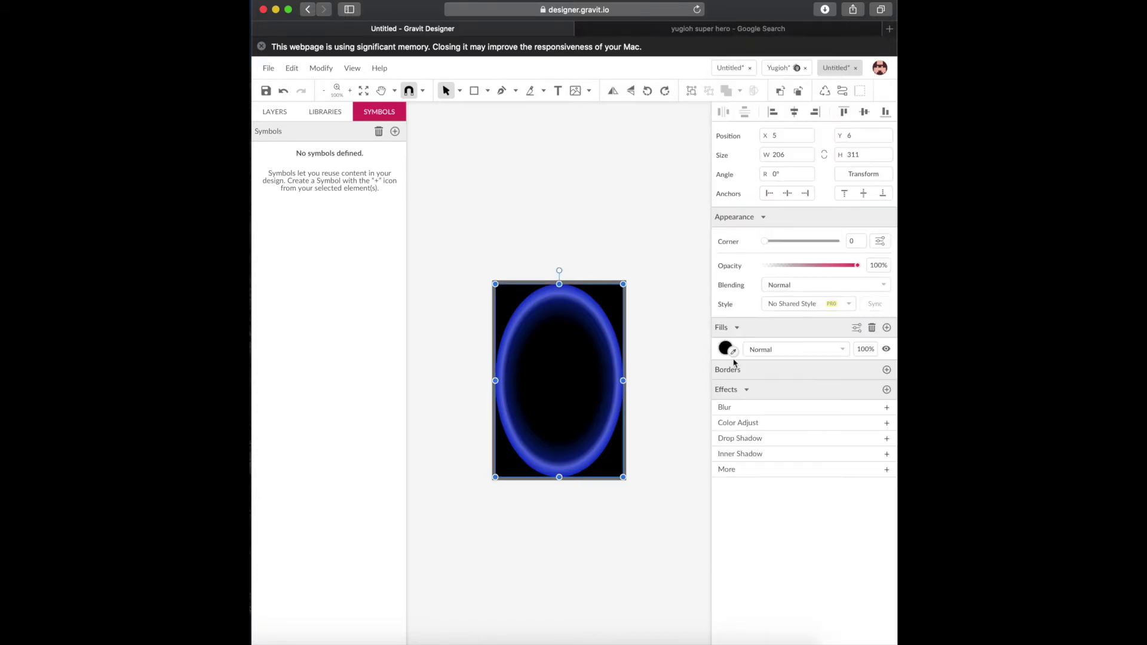
pyautogui.click(769, 94)
pyautogui.click(782, 113)
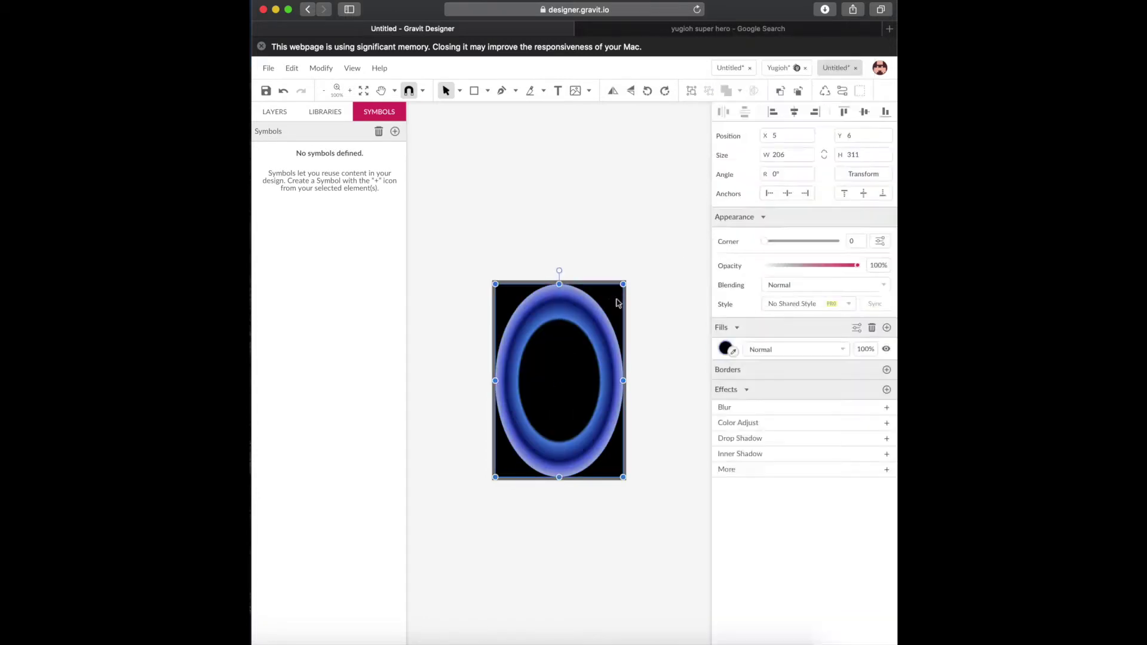
pyautogui.click(782, 94)
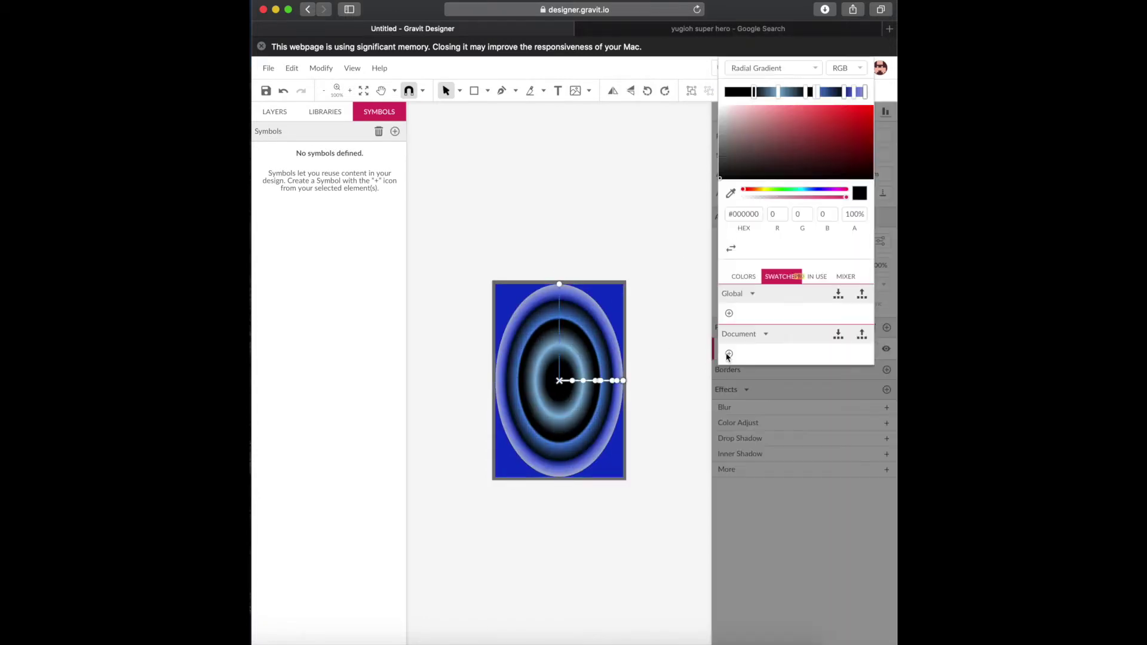
pyautogui.click(809, 93)
pyautogui.moveTo(809, 94); pyautogui.dragTo(817, 93)
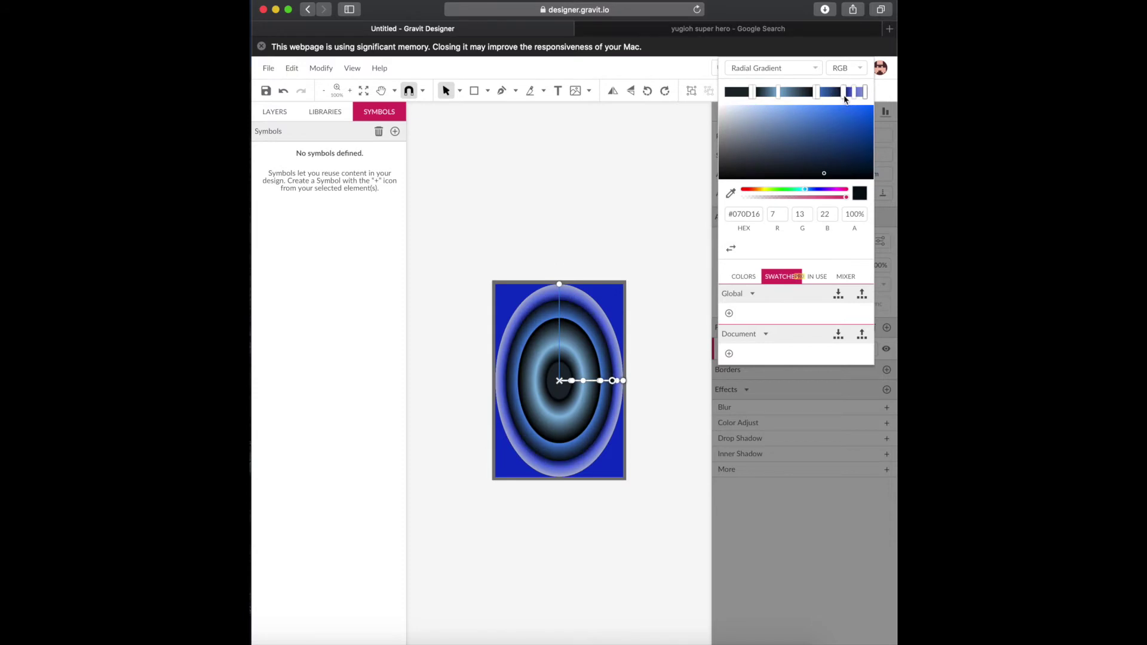
# Lower the card rectangle's opacity to about 50%
pyautogui.click(627, 172)
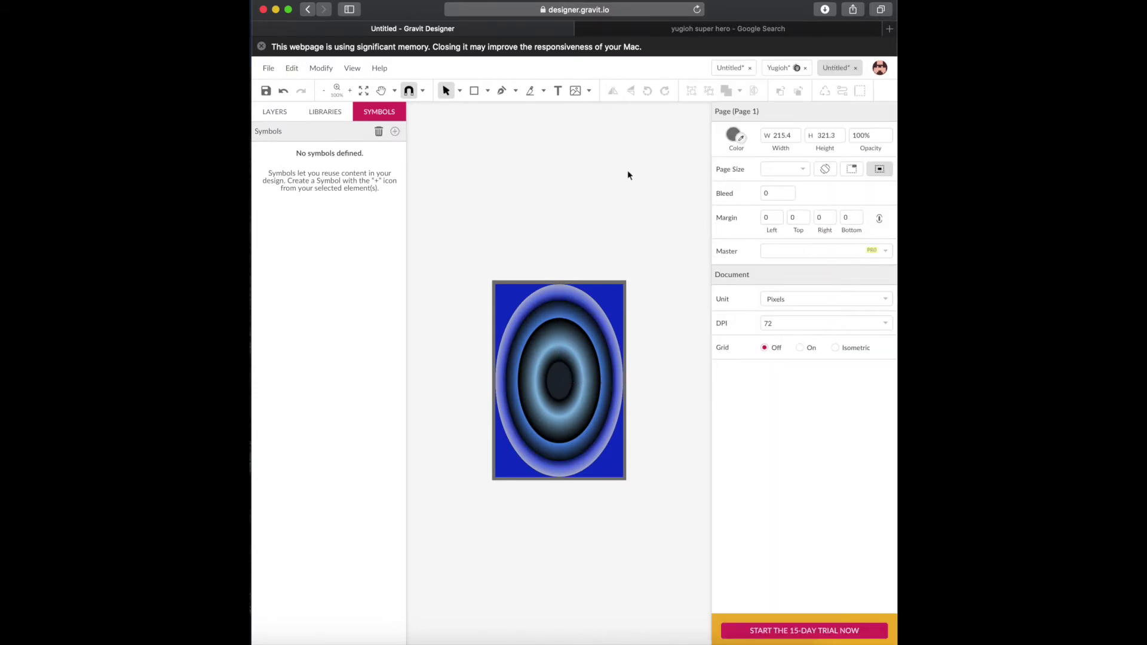
pyautogui.click(603, 289)
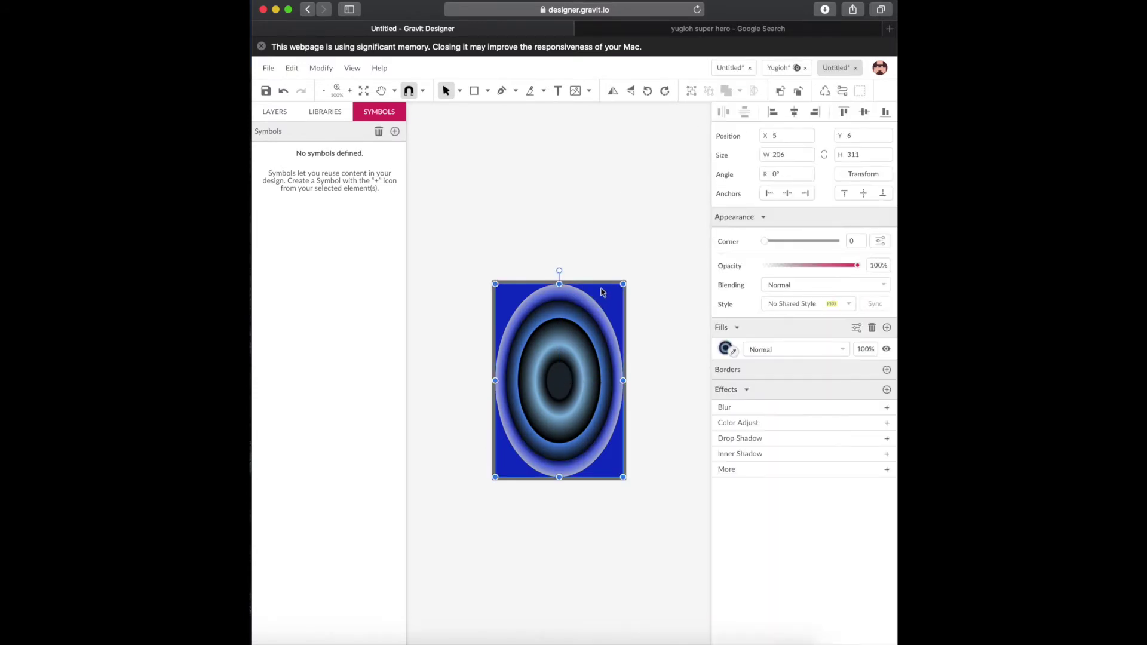
pyautogui.moveTo(858, 268); pyautogui.dragTo(814, 270)
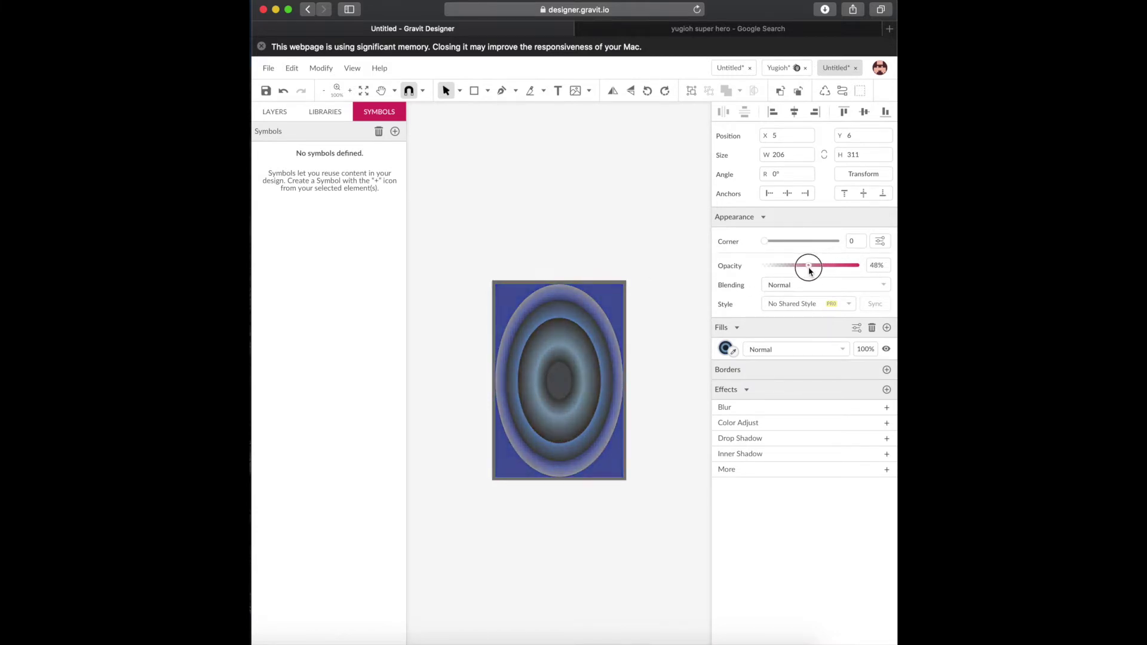
pyautogui.click(610, 176)
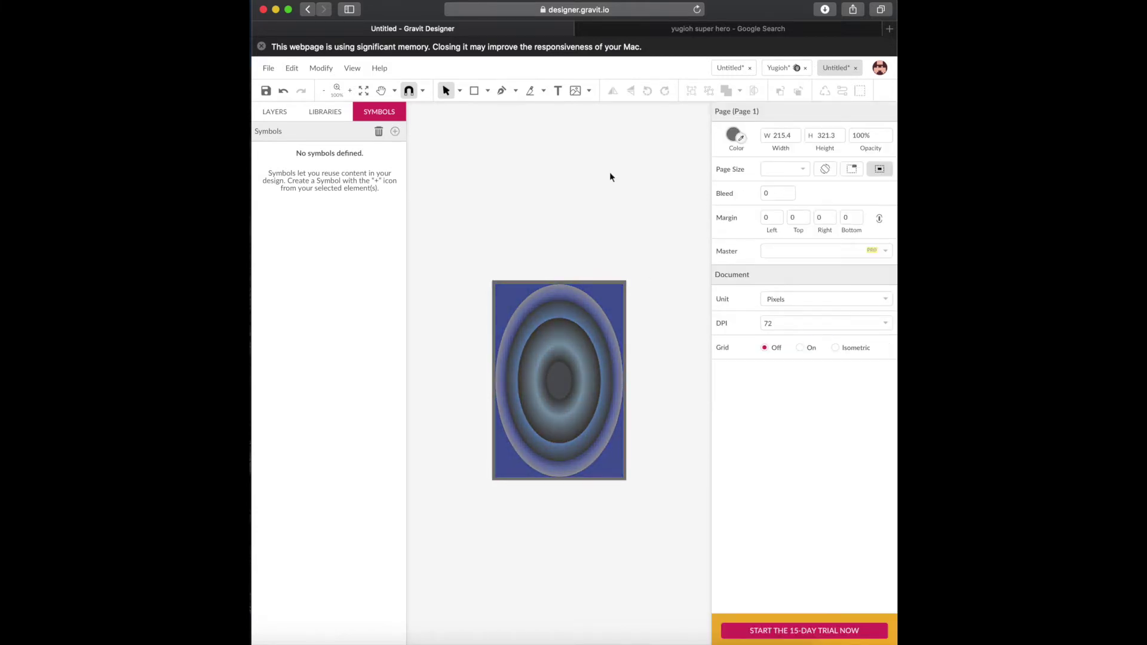
pyautogui.click(475, 92)
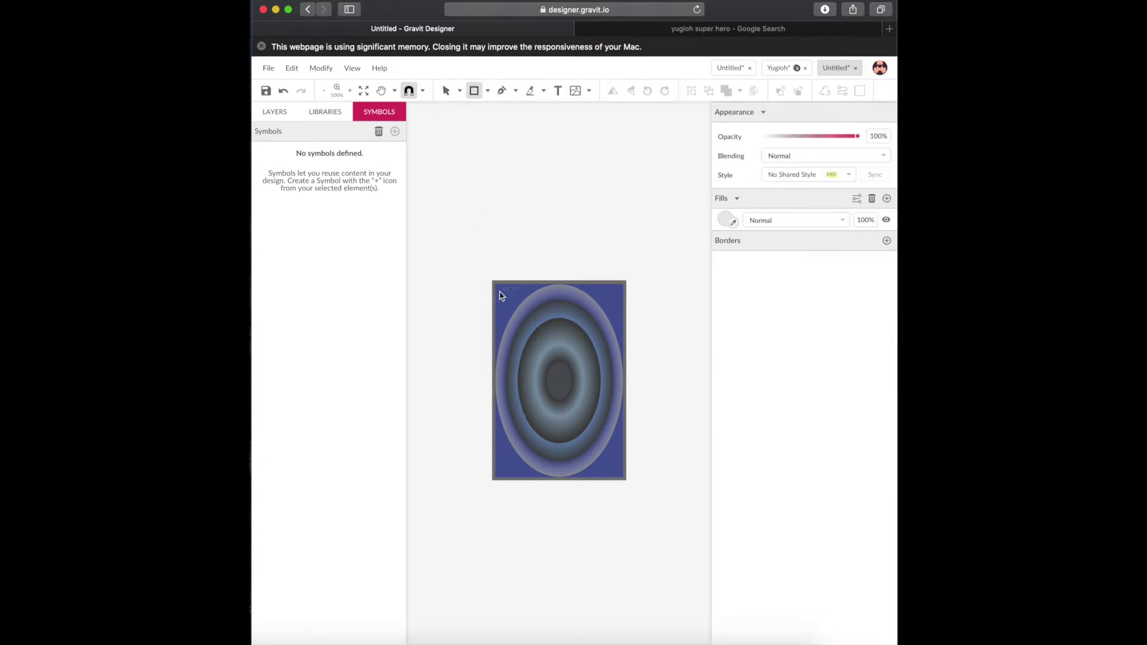
# Draw a thin 186 × 34 px bar across the card's top and fill it near-white blue
pyautogui.moveTo(500, 290); pyautogui.dragTo(616, 312)
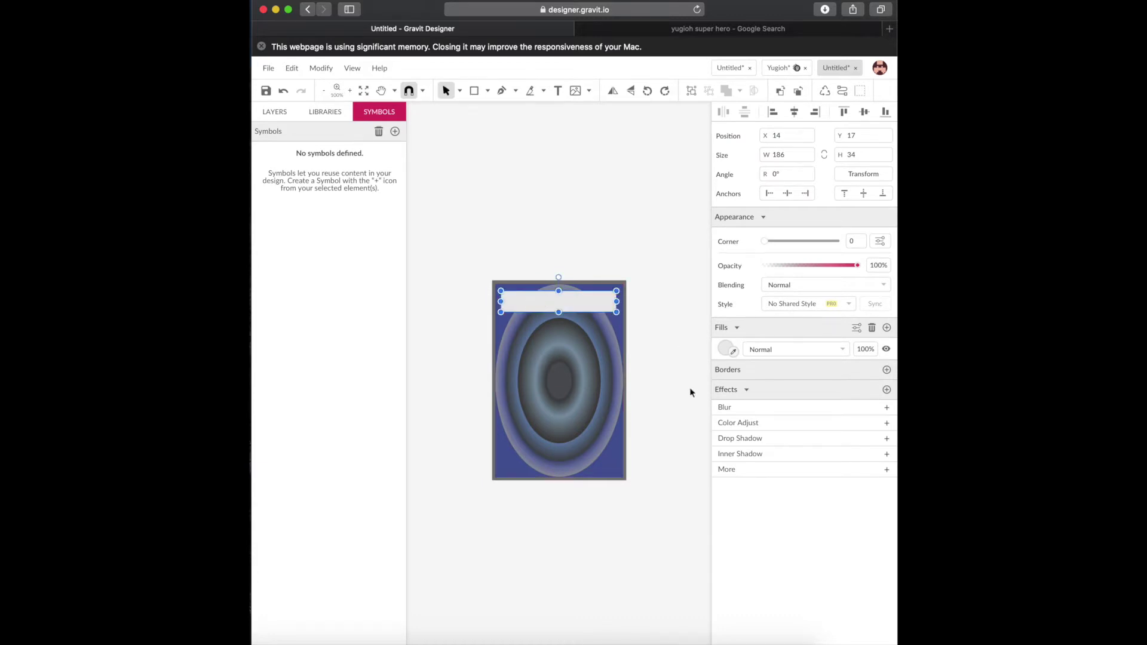
pyautogui.click(724, 353)
pyautogui.click(804, 465)
pyautogui.click(726, 386)
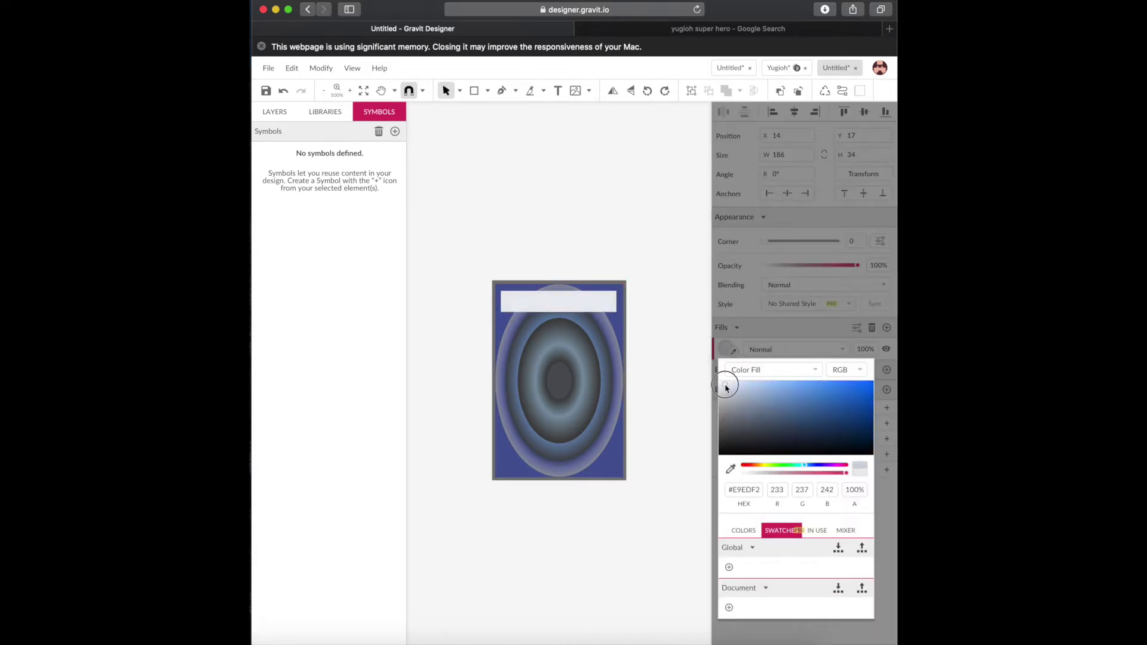
pyautogui.moveTo(726, 386); pyautogui.dragTo(729, 387)
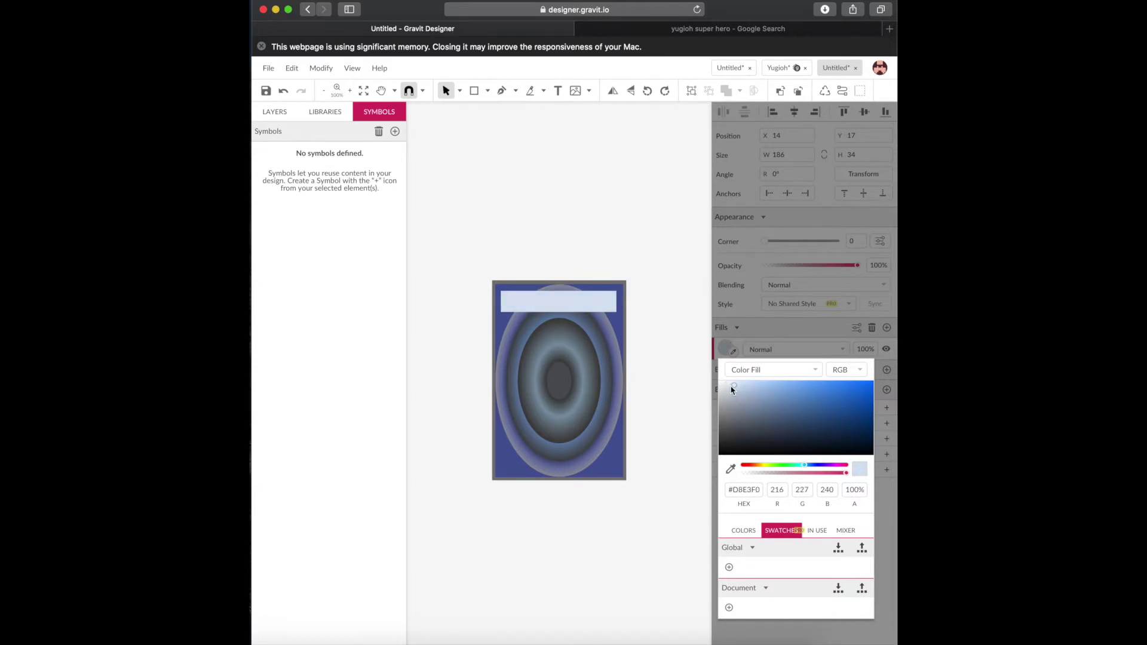
pyautogui.click(685, 327)
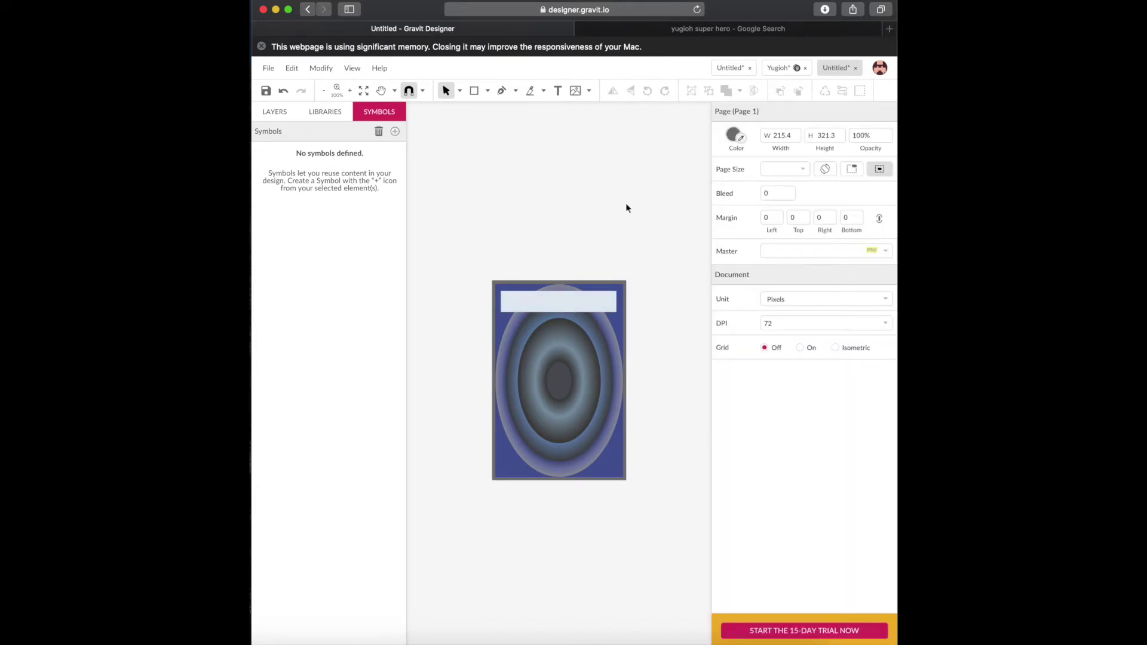
pyautogui.click(558, 91)
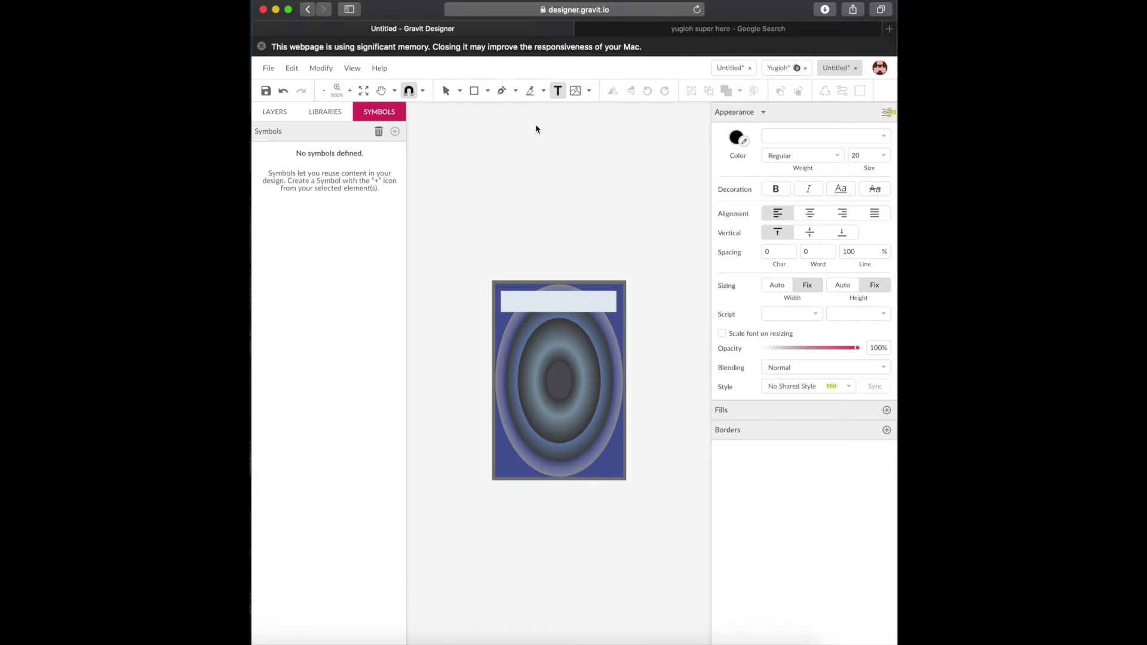
# Add the heading text on the banner, reduce its size, and try the Numans font
pyautogui.click(509, 298)
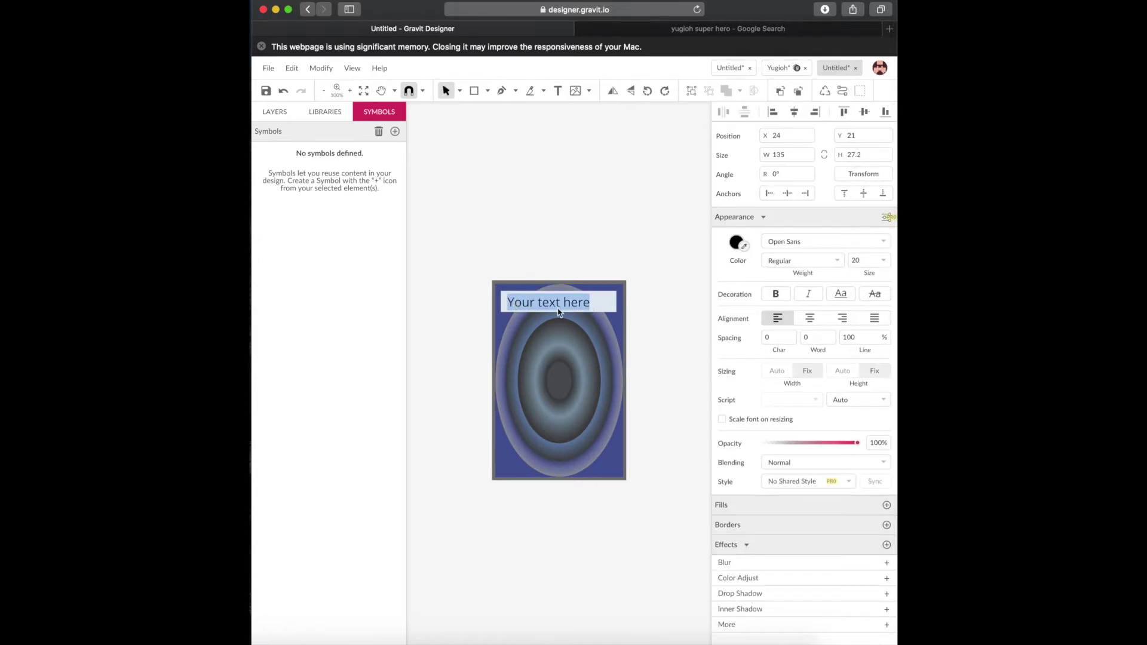
pyautogui.write('ULTIMATE LIGHTNING DRAGON')
pyautogui.press('super+a')
pyautogui.click(838, 261)
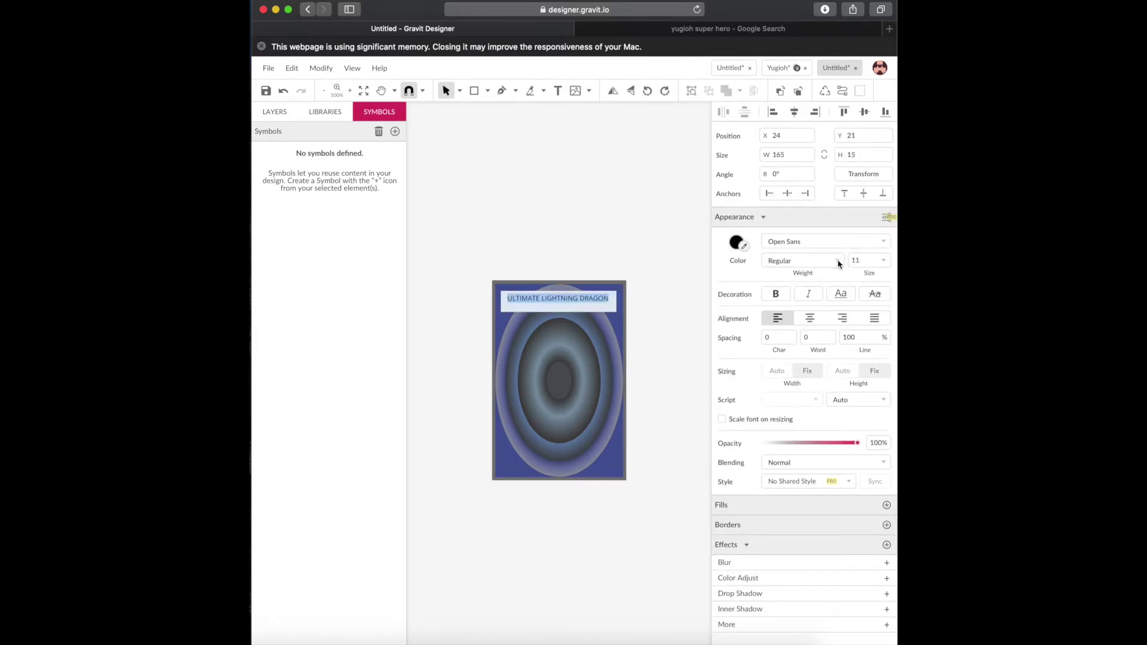
pyautogui.click(803, 242)
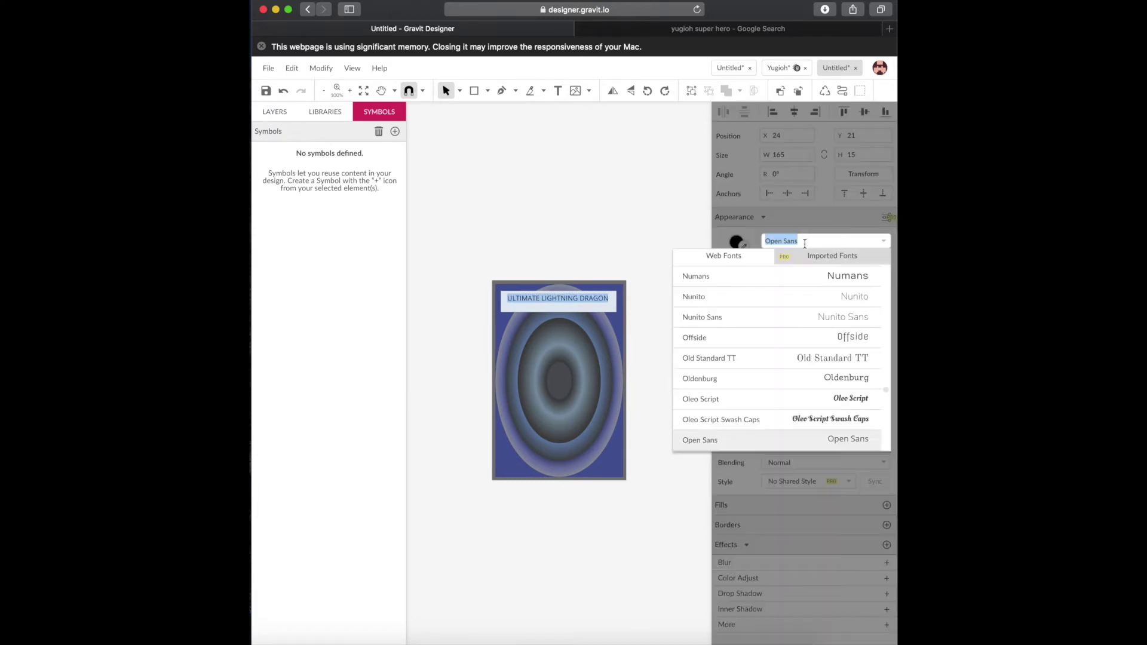
pyautogui.click(762, 281)
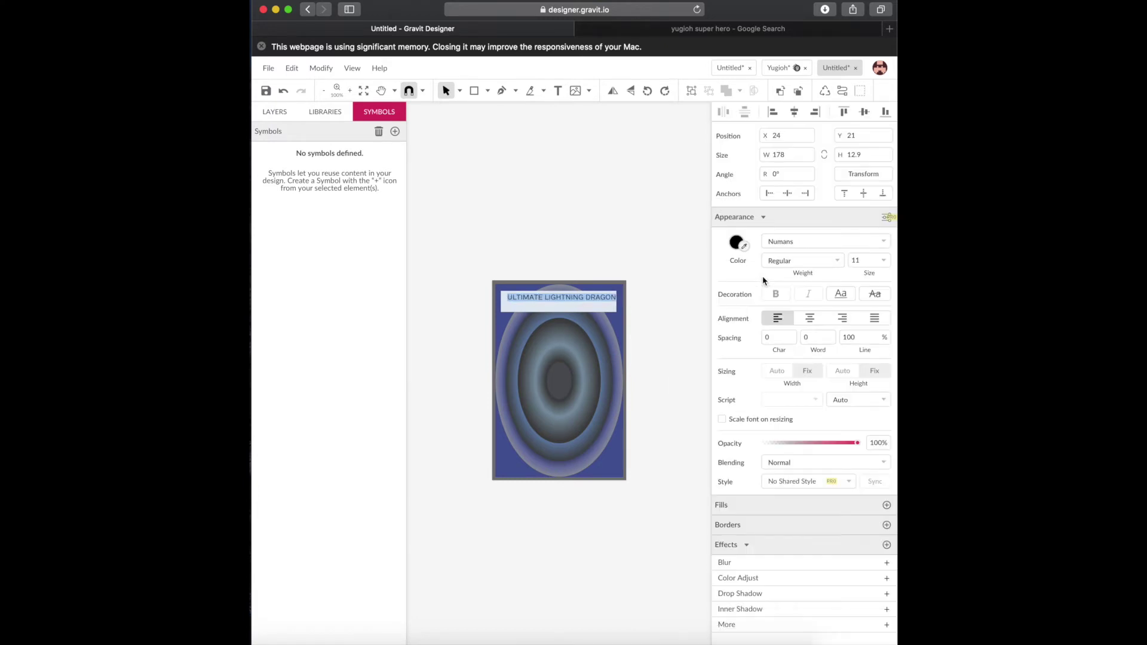
# Switch the title font to Paytone One and select the banner behind it
pyautogui.click(784, 243)
pyautogui.scroll(-5, 770, 345)
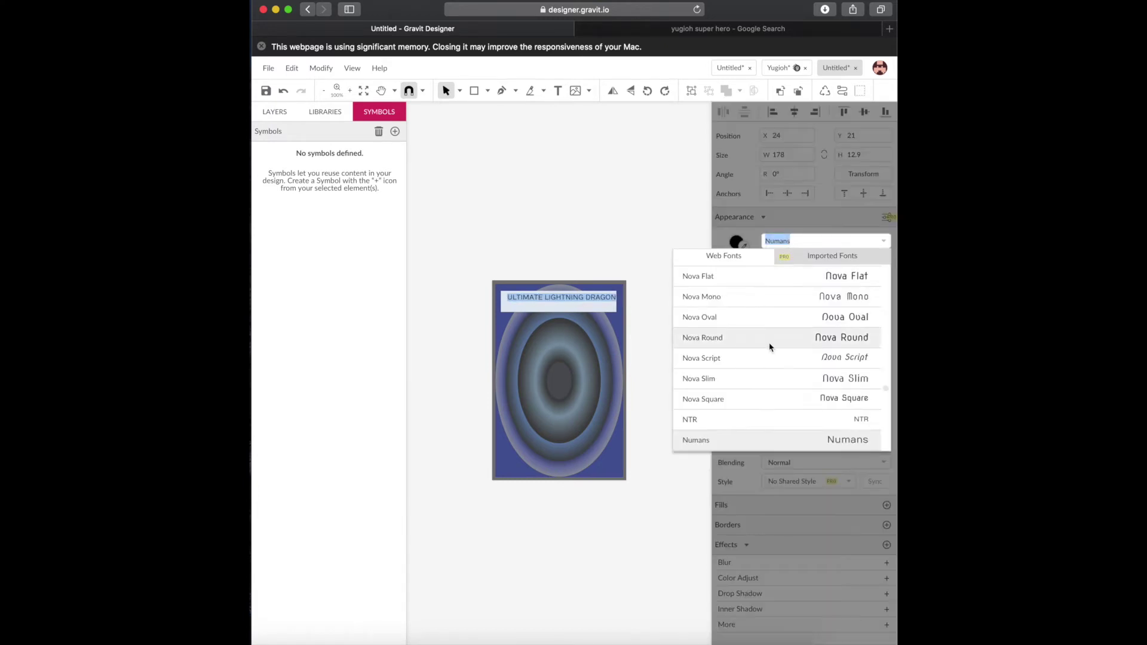
pyautogui.scroll(-5, 803, 343)
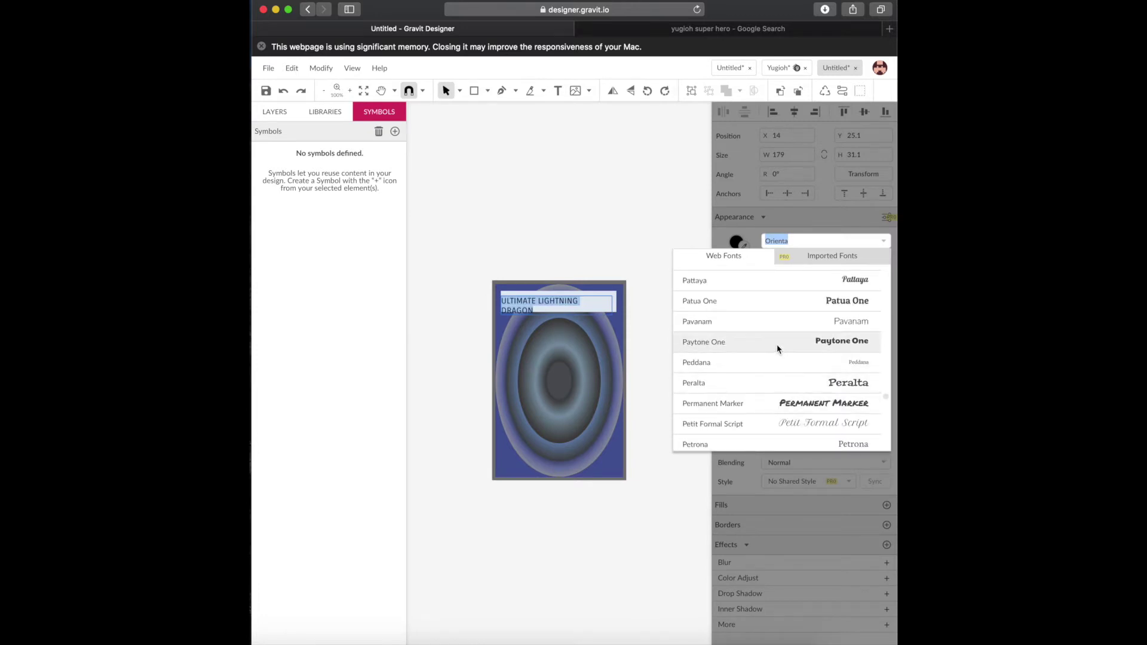
pyautogui.click(776, 346)
pyautogui.click(679, 271)
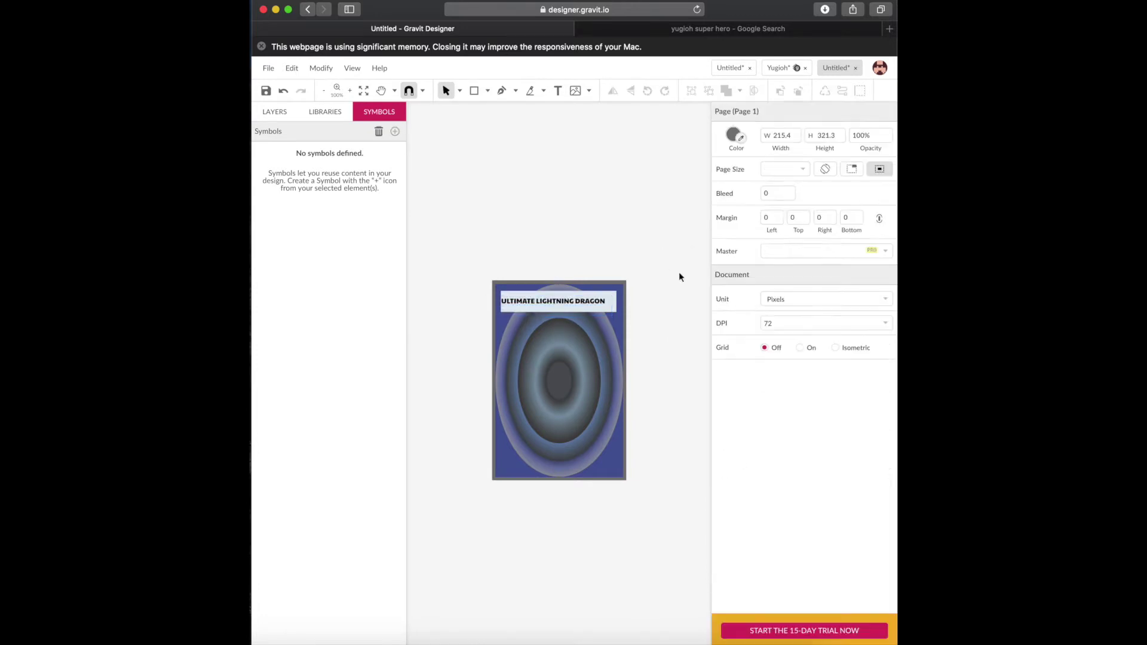
pyautogui.click(613, 298)
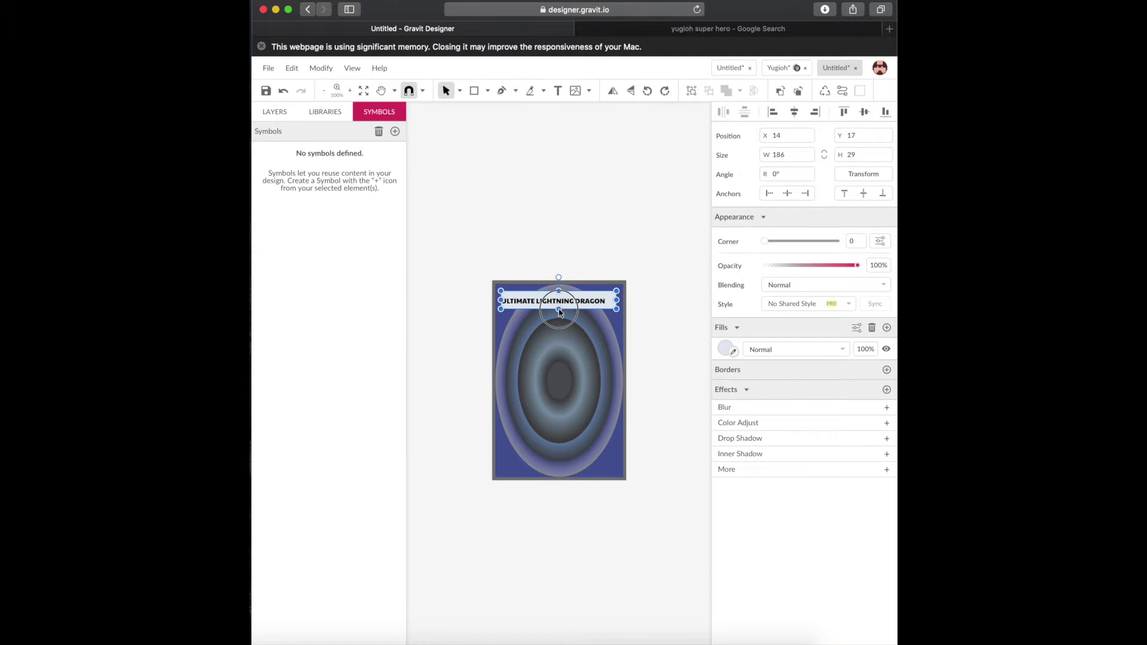
pyautogui.click(616, 309)
pyautogui.click(613, 298)
# Add a drop shadow to the banner and darken the title text to very dark grey
pyautogui.click(752, 440)
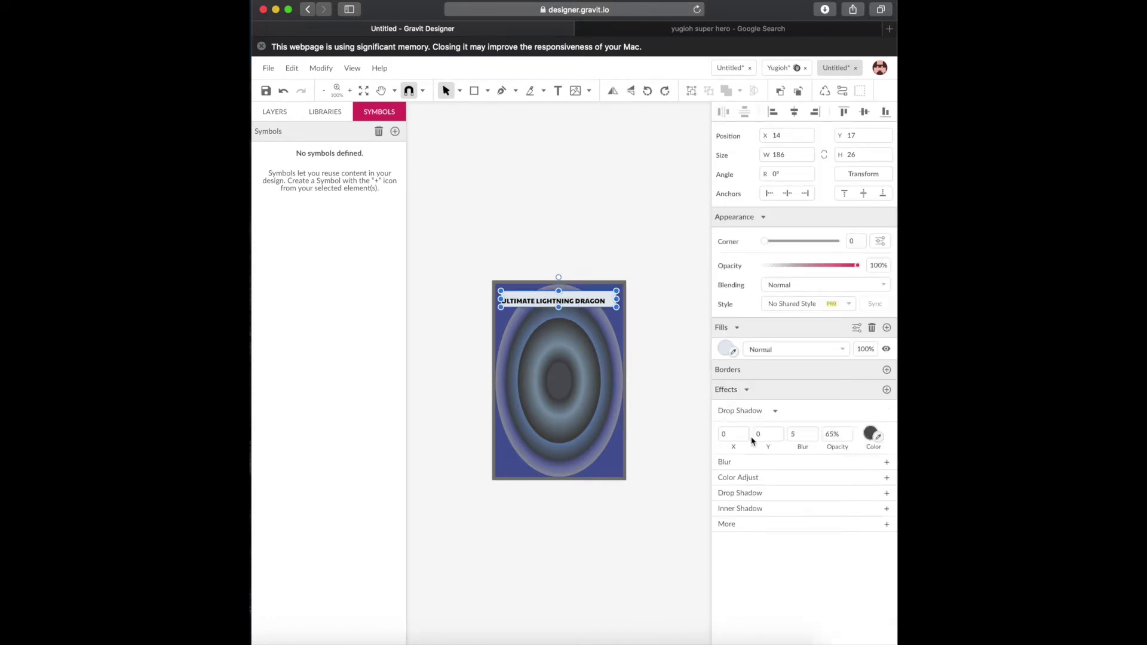
pyautogui.click(694, 449)
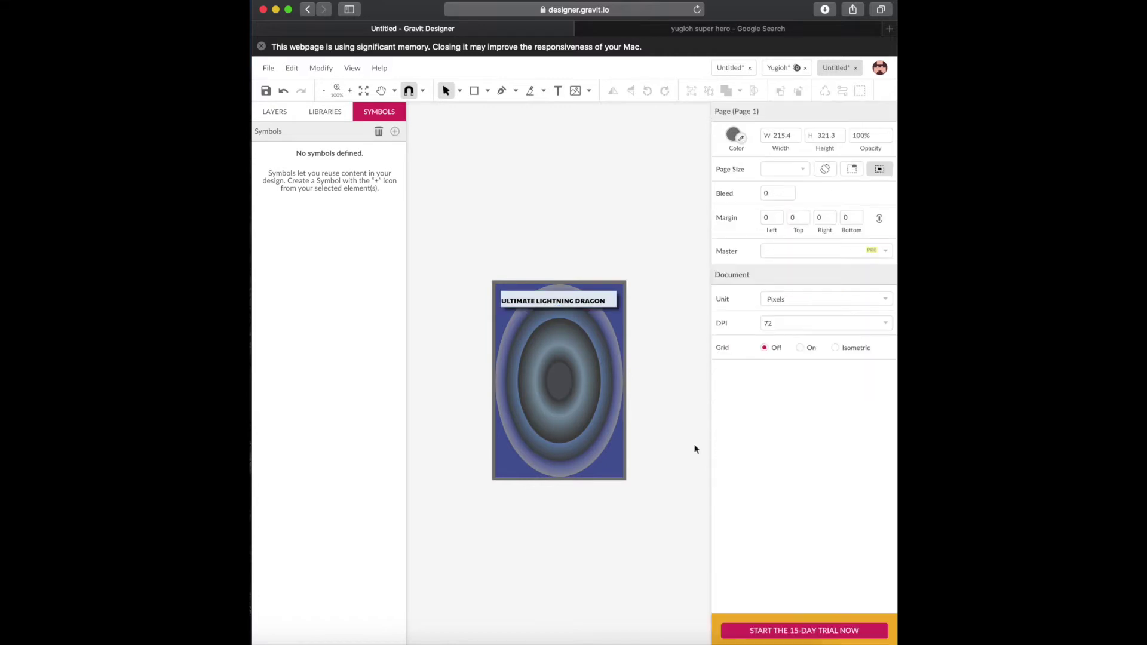
pyautogui.click(556, 300)
pyautogui.click(735, 241)
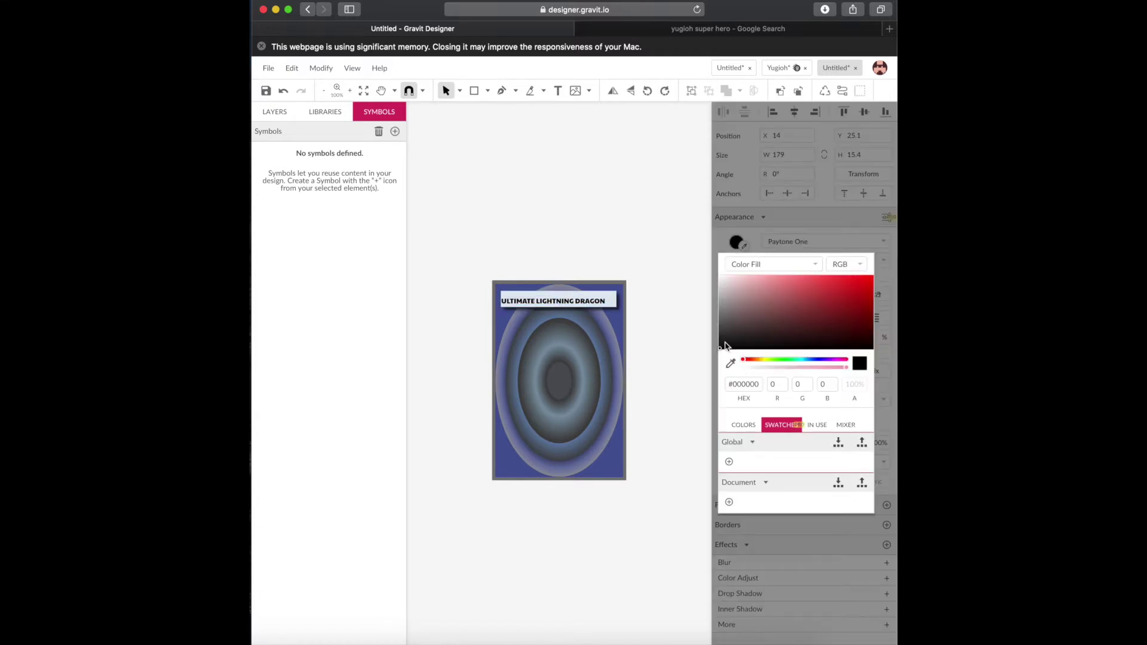
pyautogui.moveTo(723, 327); pyautogui.dragTo(724, 331)
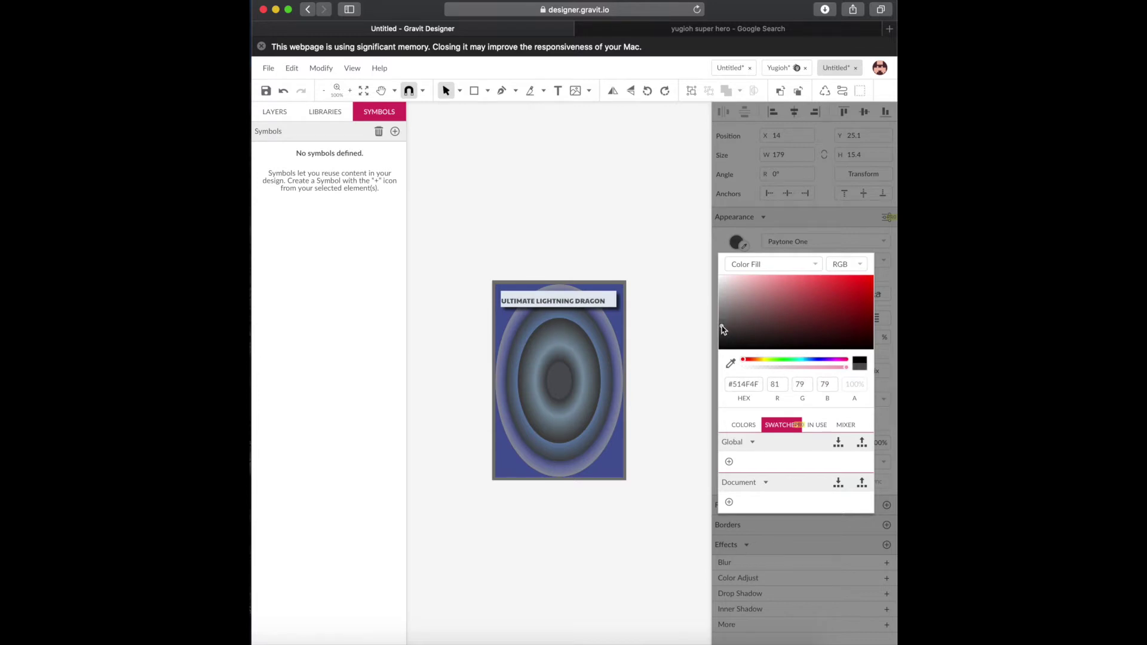
pyautogui.moveTo(722, 331); pyautogui.dragTo(723, 349)
pyautogui.click(662, 350)
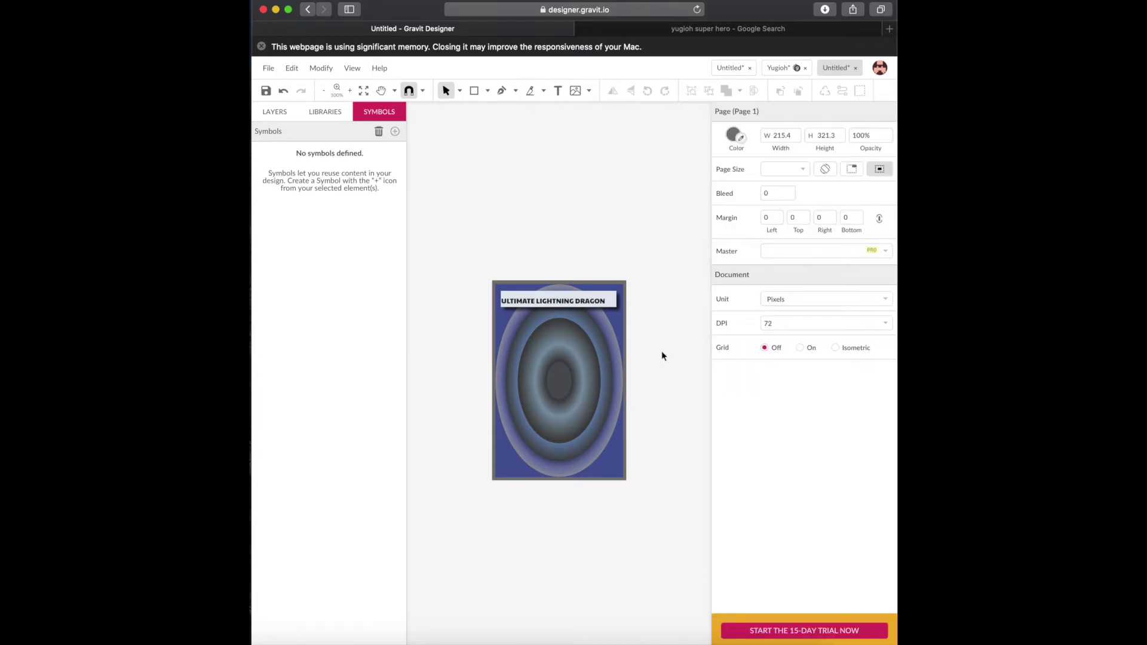
pyautogui.click(537, 306)
pyautogui.click(640, 306)
pyautogui.click(500, 302)
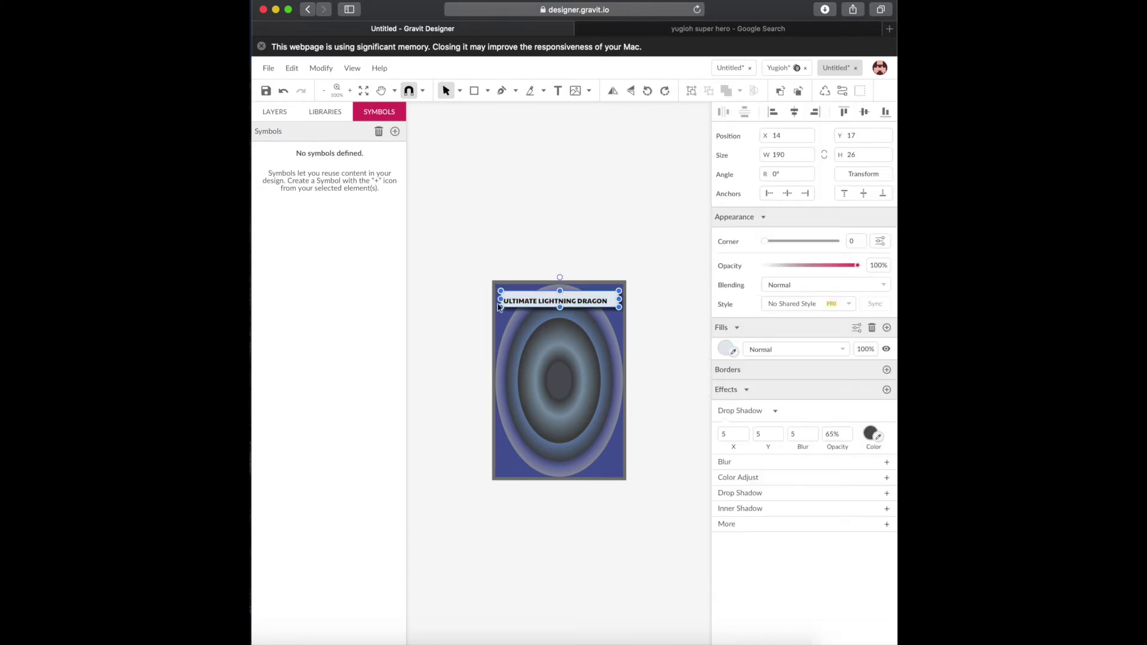
# Widen the title banner slightly on both sides
pyautogui.moveTo(500, 302); pyautogui.dragTo(497, 303)
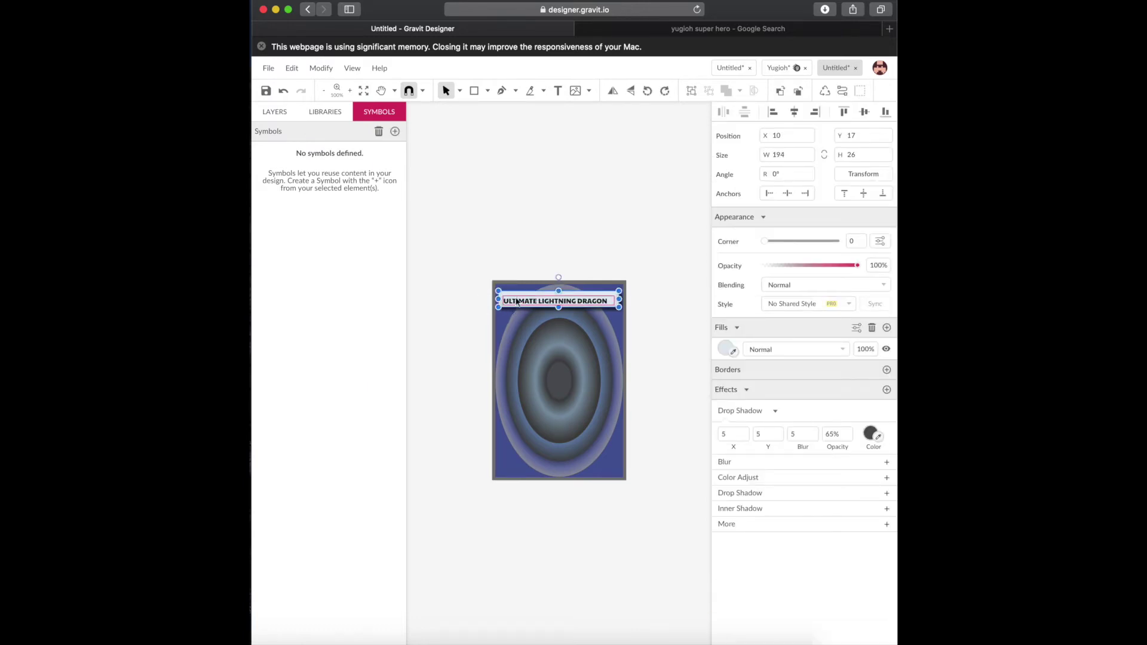
pyautogui.moveTo(618, 303); pyautogui.dragTo(621, 304)
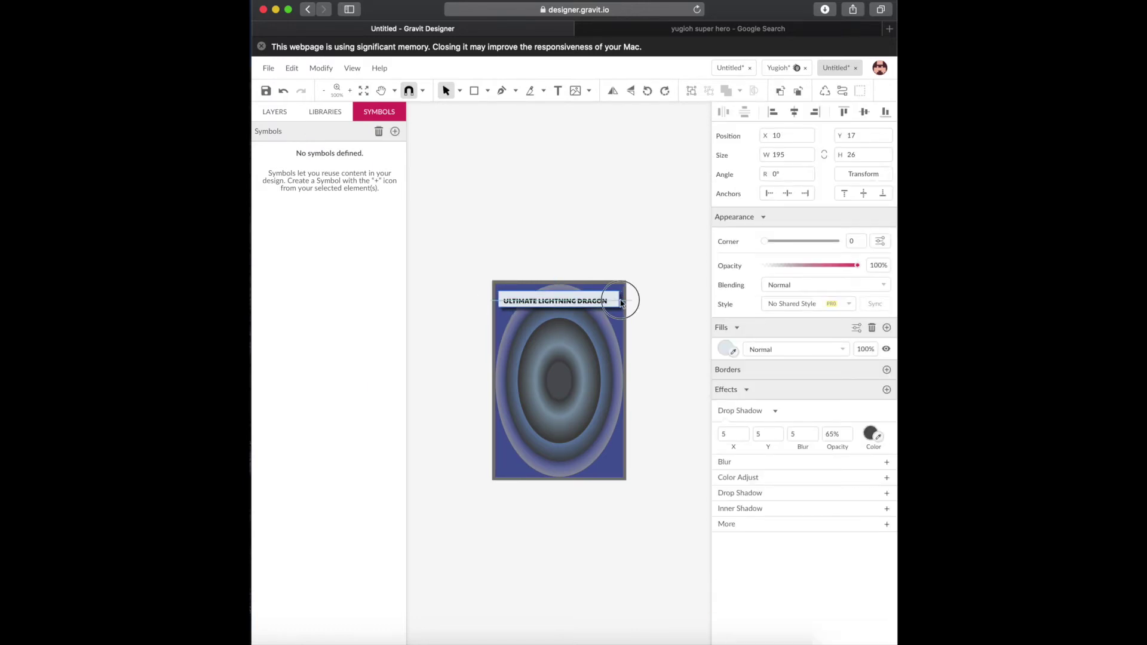
pyautogui.click(654, 298)
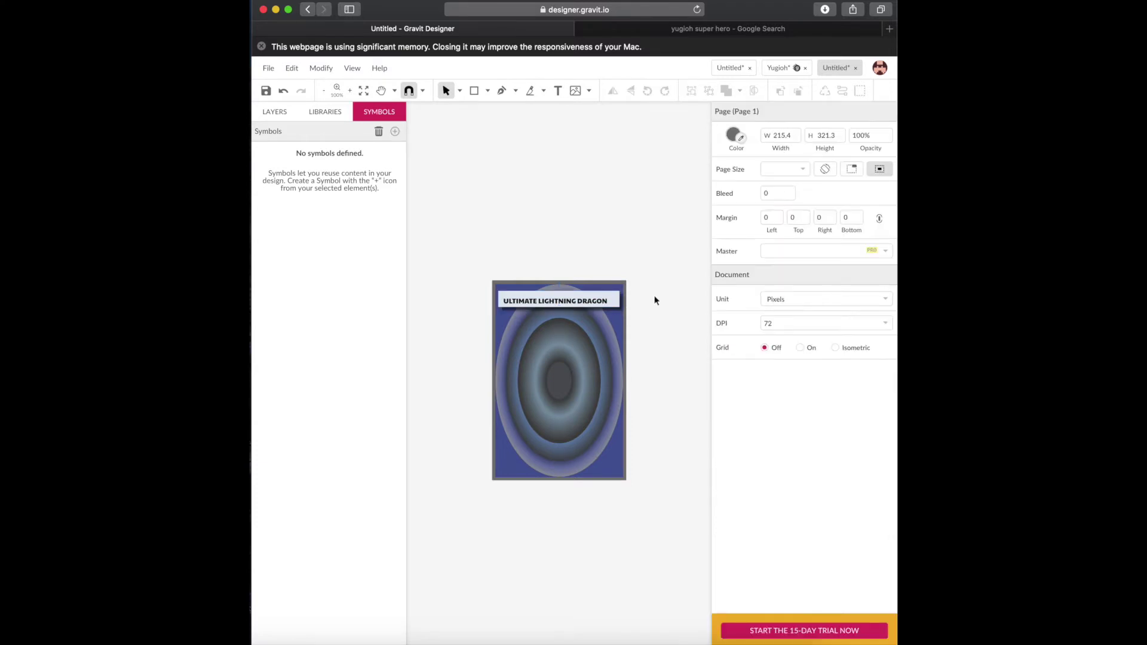
# Draw a small brown oval, about 17 × 20 px, at the banner's right end
pyautogui.click(487, 90)
pyautogui.click(493, 142)
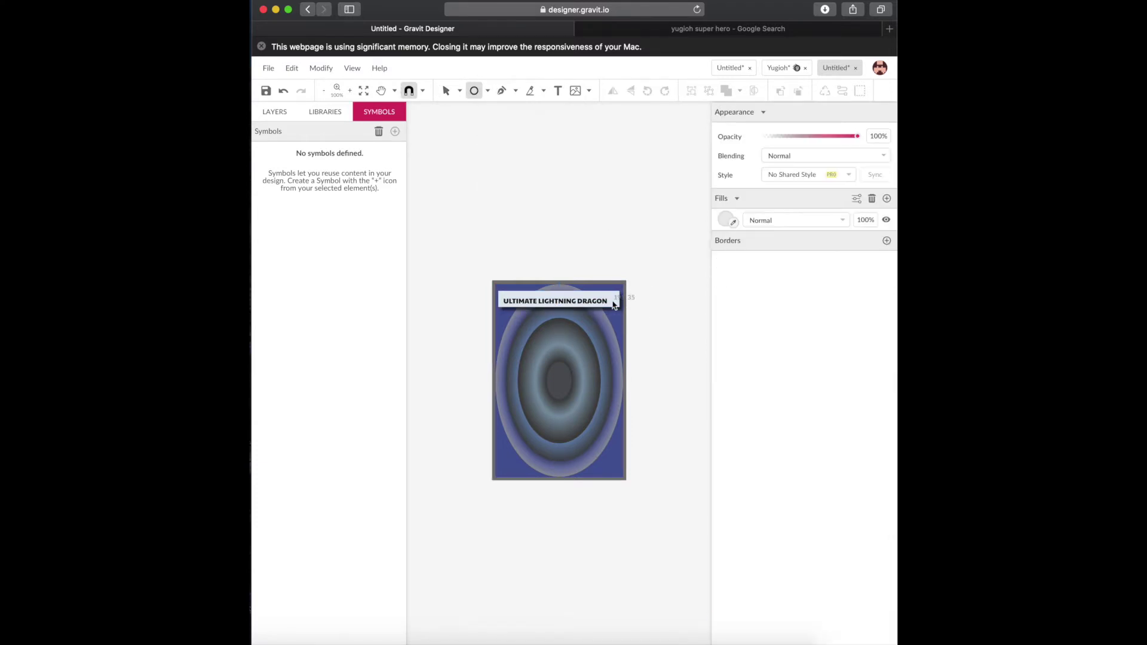
pyautogui.moveTo(610, 296); pyautogui.dragTo(620, 308)
pyautogui.click(726, 378)
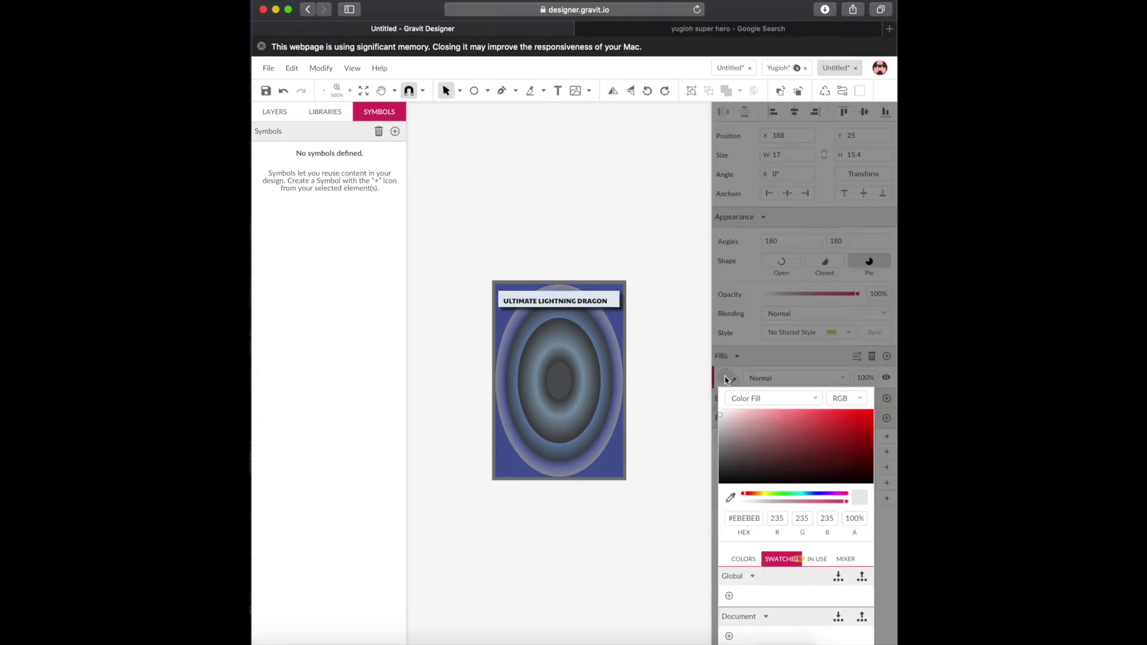
pyautogui.click(815, 494)
pyautogui.click(862, 417)
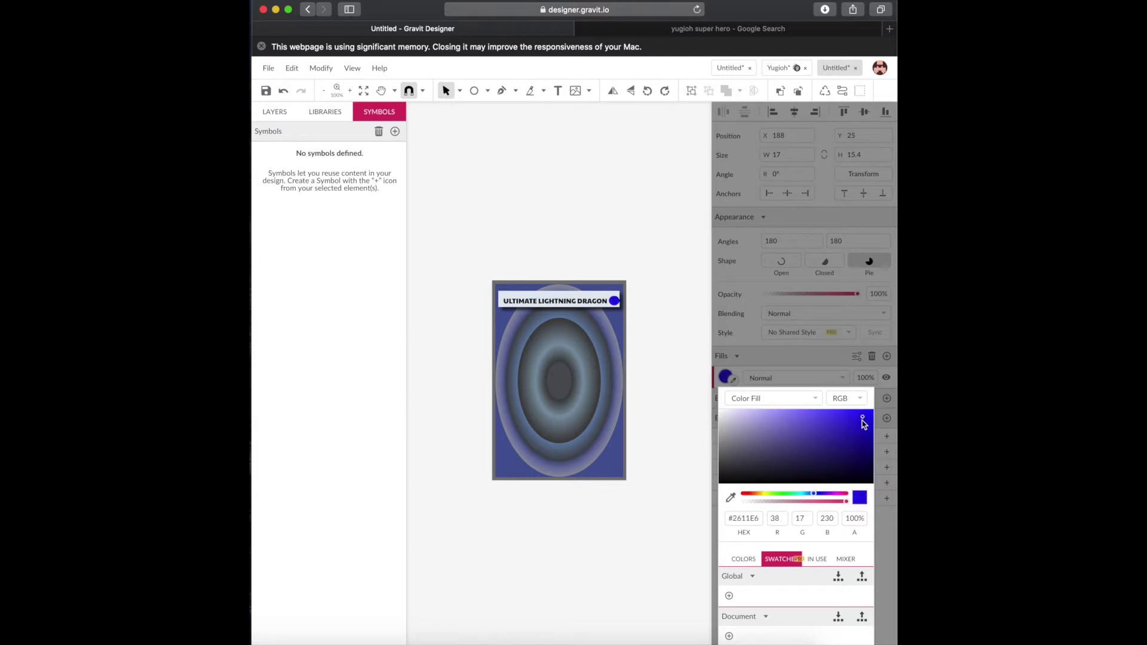
pyautogui.click(757, 493)
pyautogui.click(647, 302)
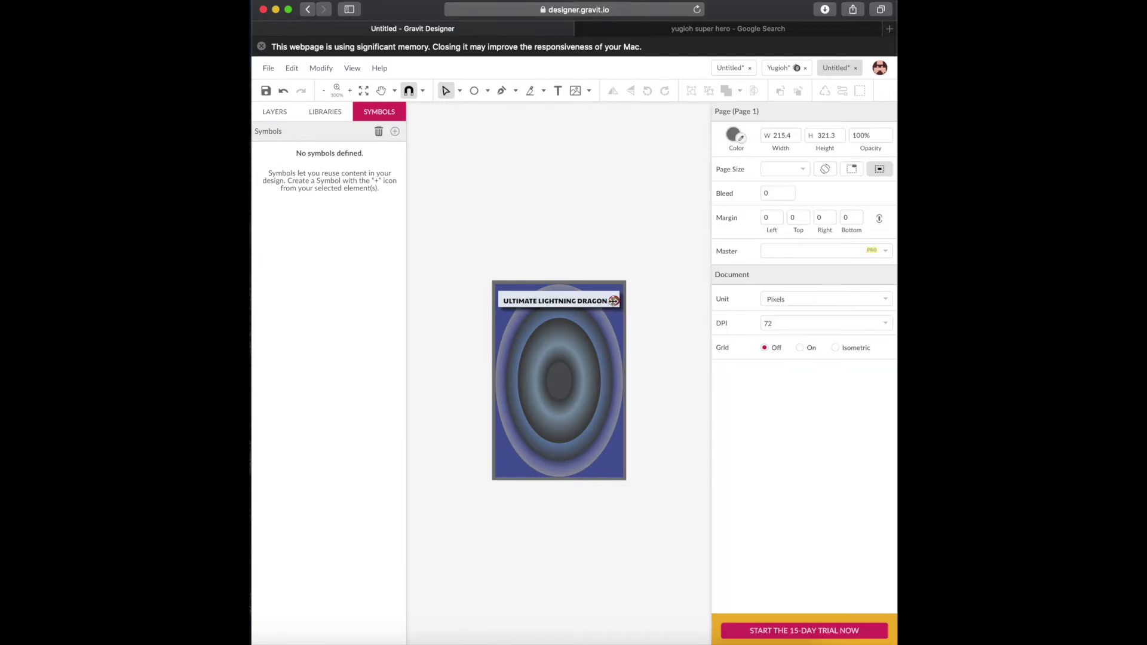
pyautogui.click(615, 300)
pyautogui.moveTo(615, 297); pyautogui.dragTo(614, 292)
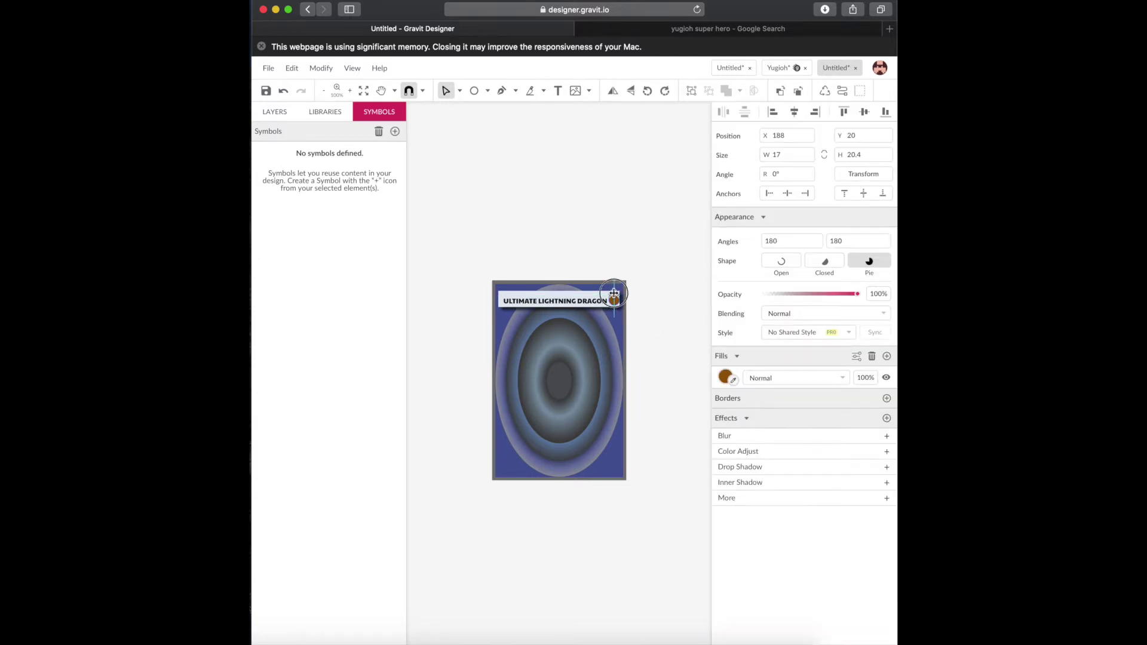
pyautogui.click(669, 309)
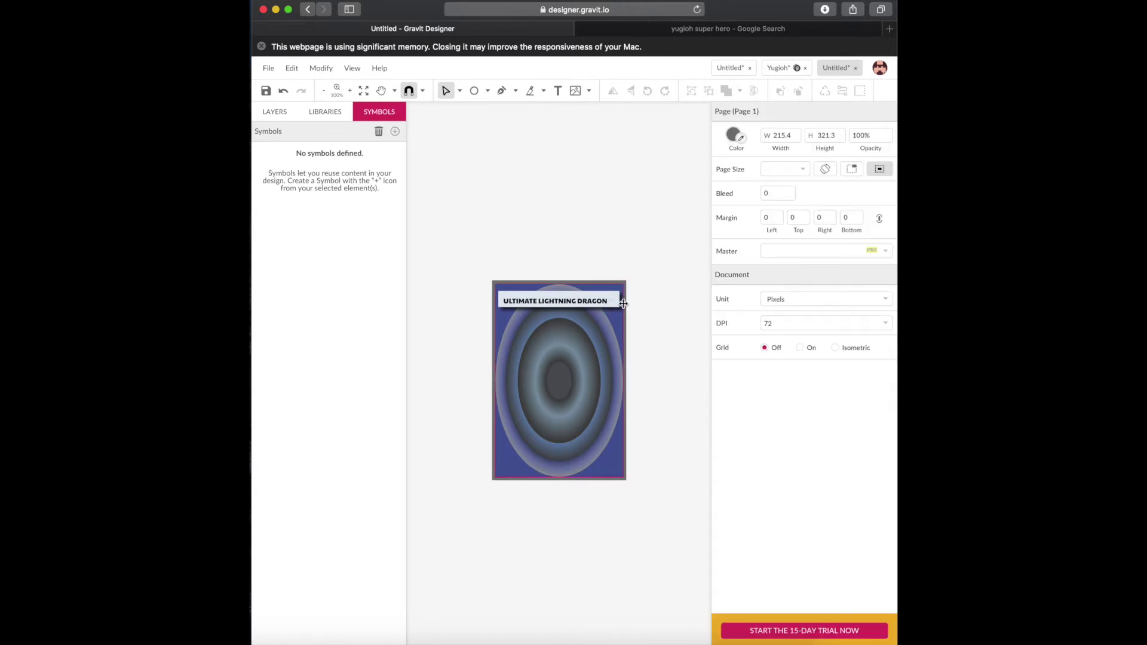
pyautogui.click(623, 303)
# Add a tiny size-5 o8o symbol text beside the brown oval
pyautogui.press('Escape')
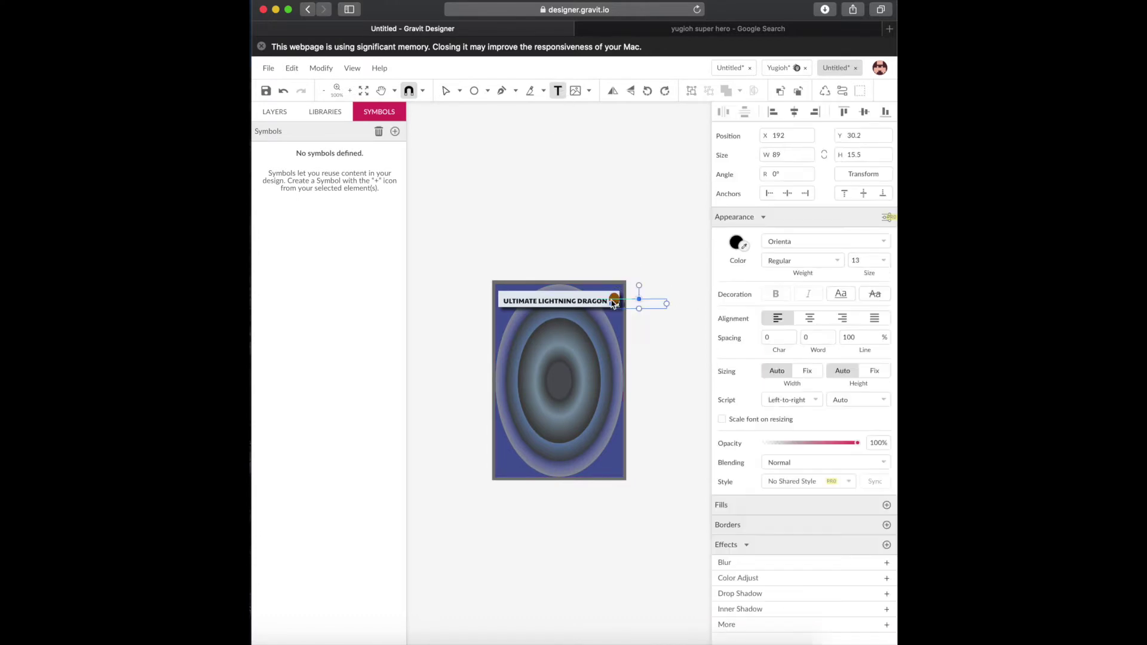
pyautogui.write('龙')
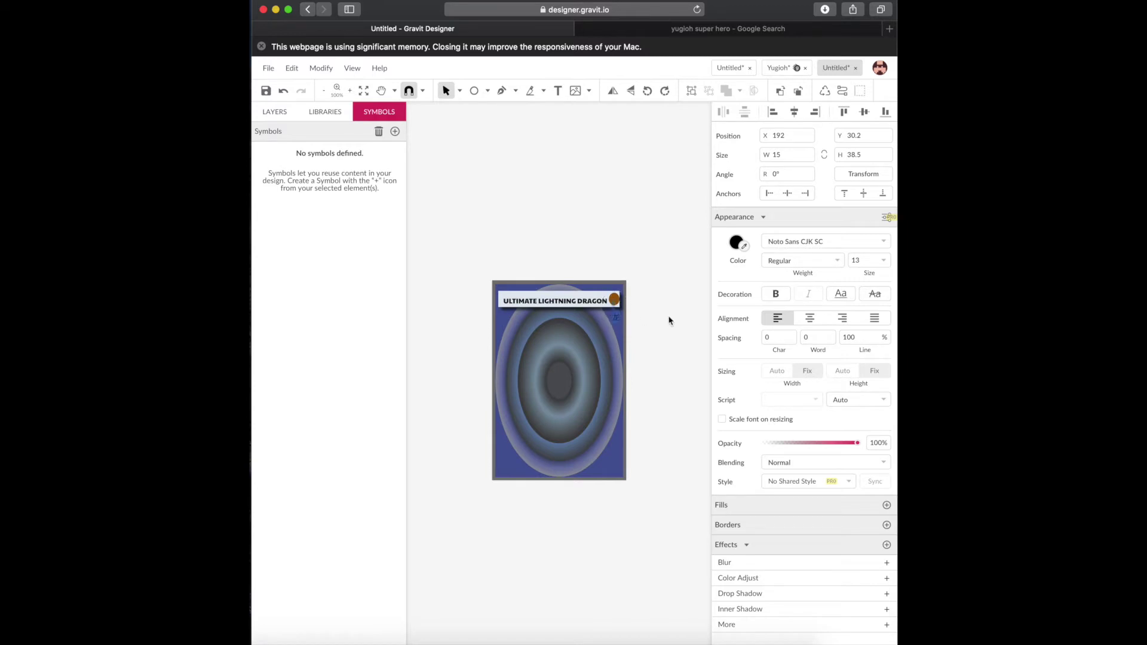
pyautogui.press('Escape')
pyautogui.moveTo(617, 323); pyautogui.dragTo(620, 309)
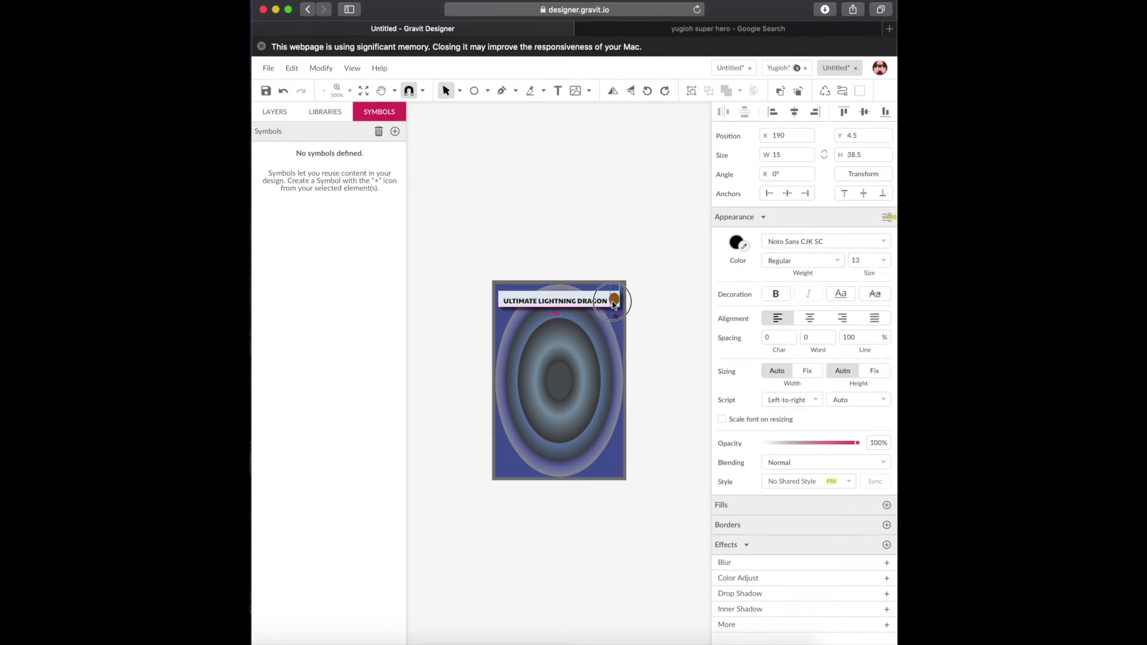
pyautogui.click(653, 310)
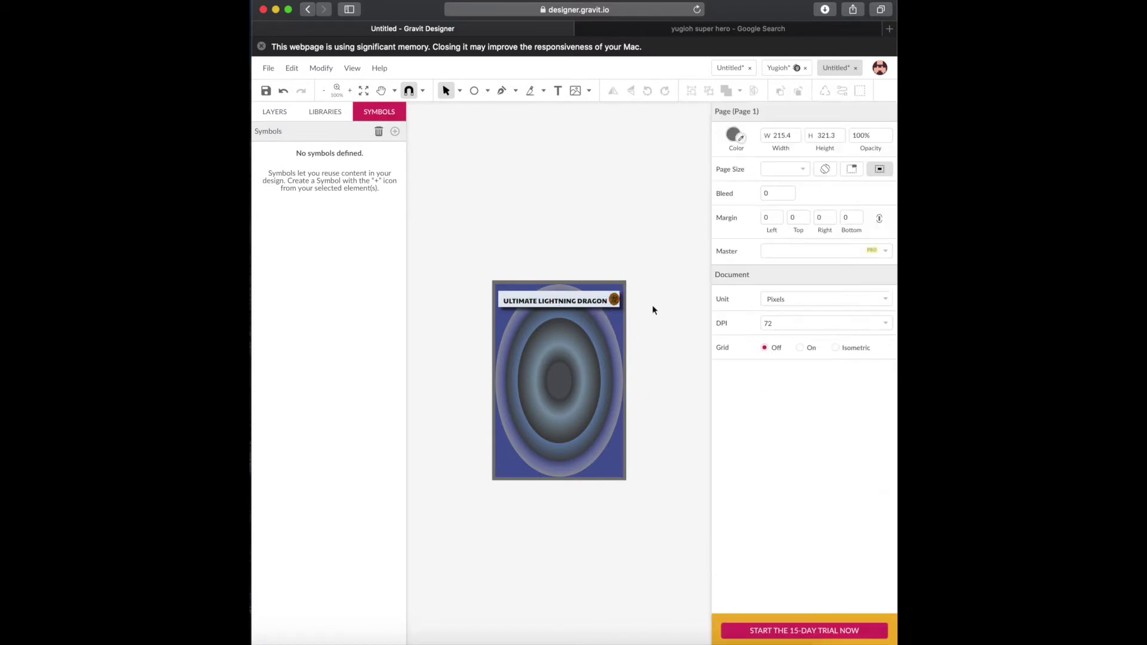
# Move the o8o symbol onto the brown oval at the banner's right end
pyautogui.click(613, 304)
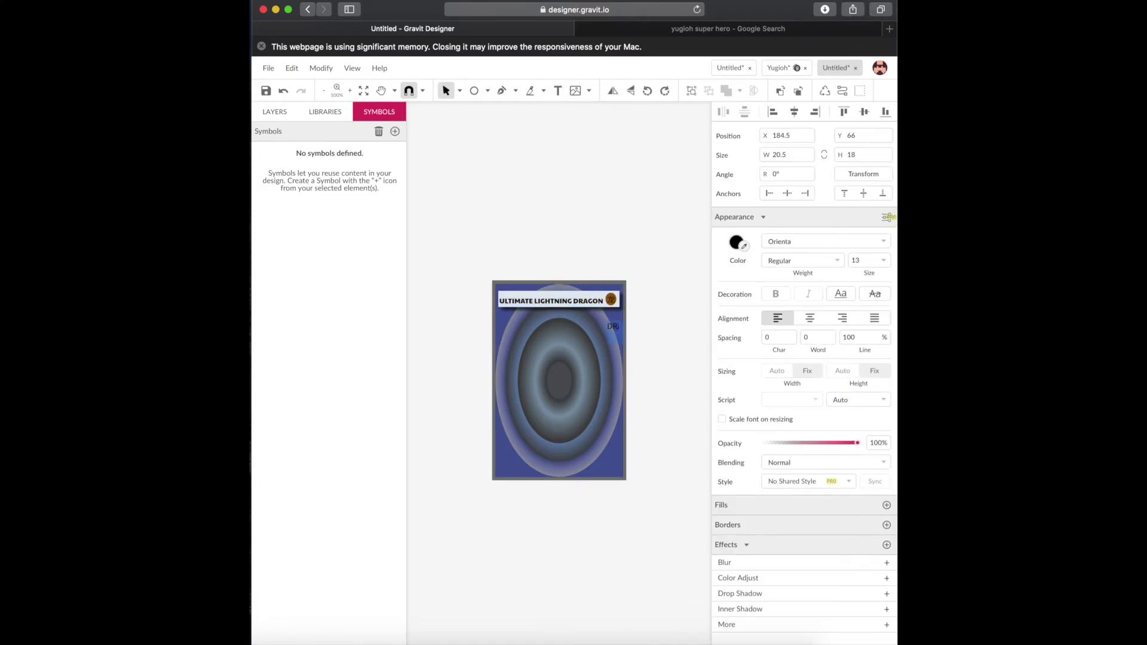
pyautogui.click(648, 332)
pyautogui.click(610, 328)
pyautogui.click(615, 323)
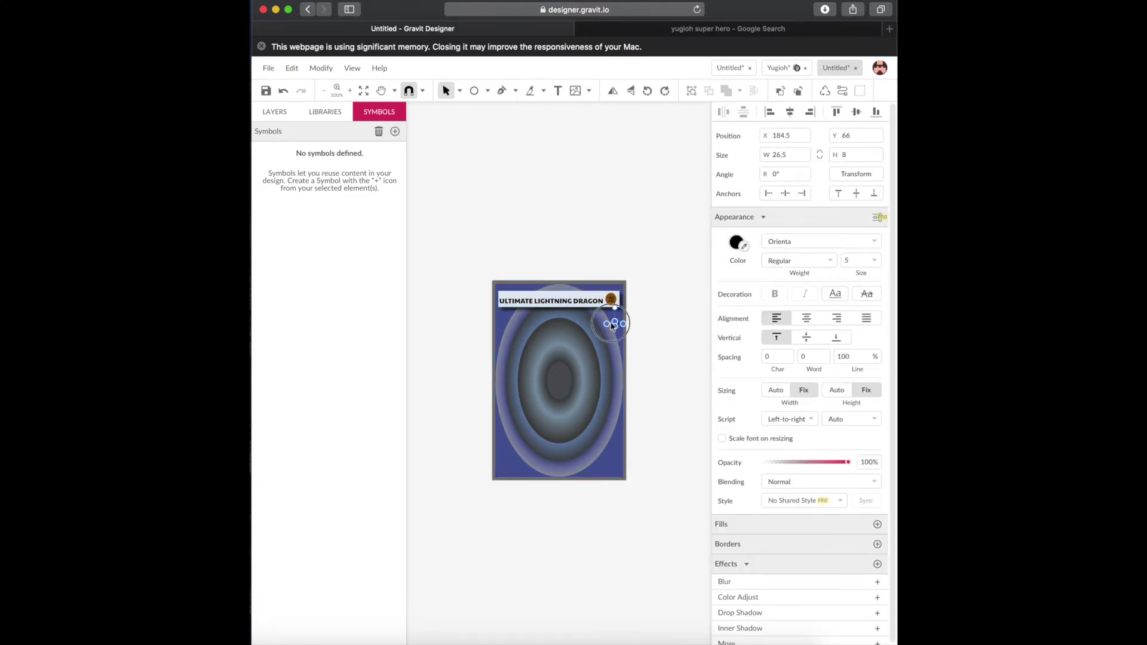
pyautogui.moveTo(615, 322); pyautogui.dragTo(612, 294)
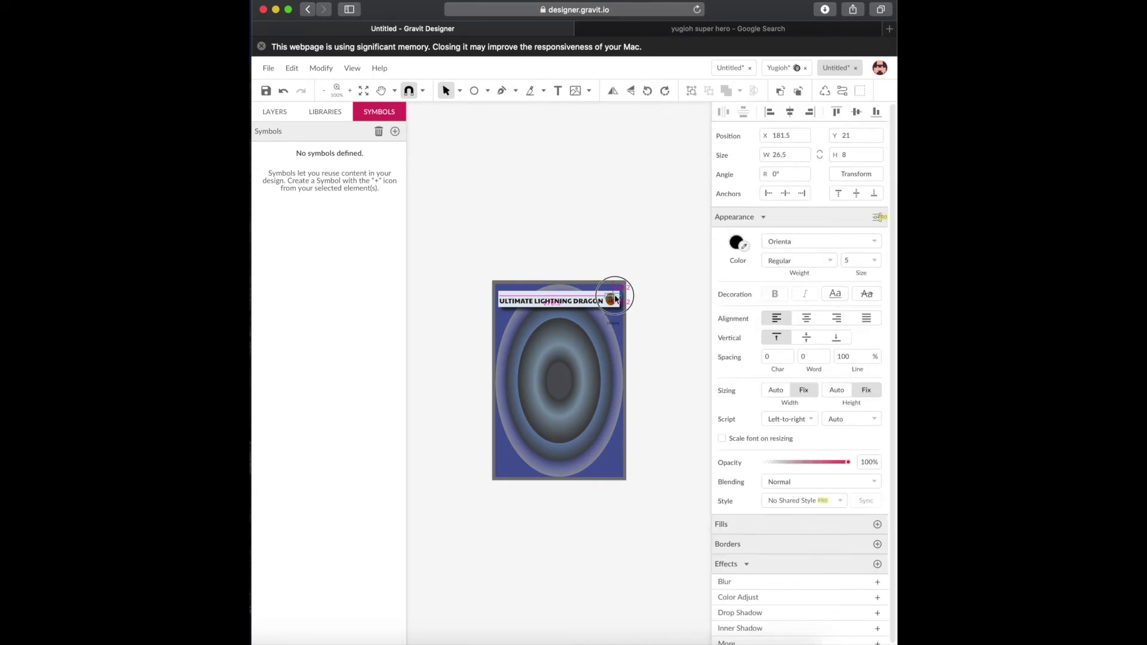
pyautogui.click(674, 304)
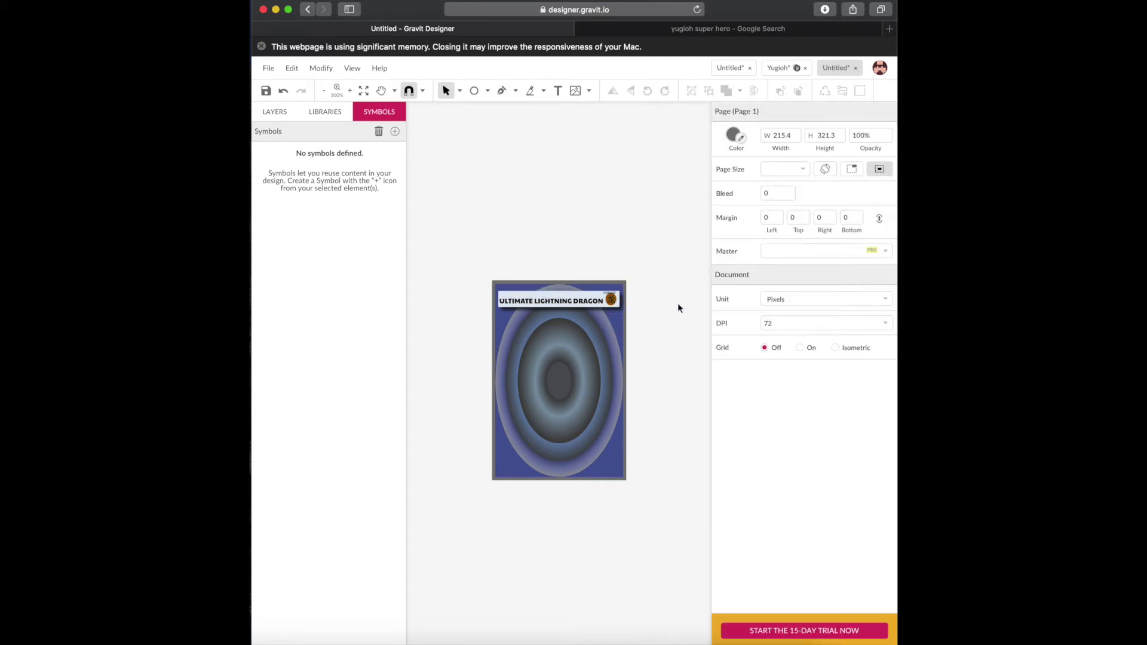
pyautogui.moveTo(612, 296); pyautogui.dragTo(611, 299)
pyautogui.click(676, 301)
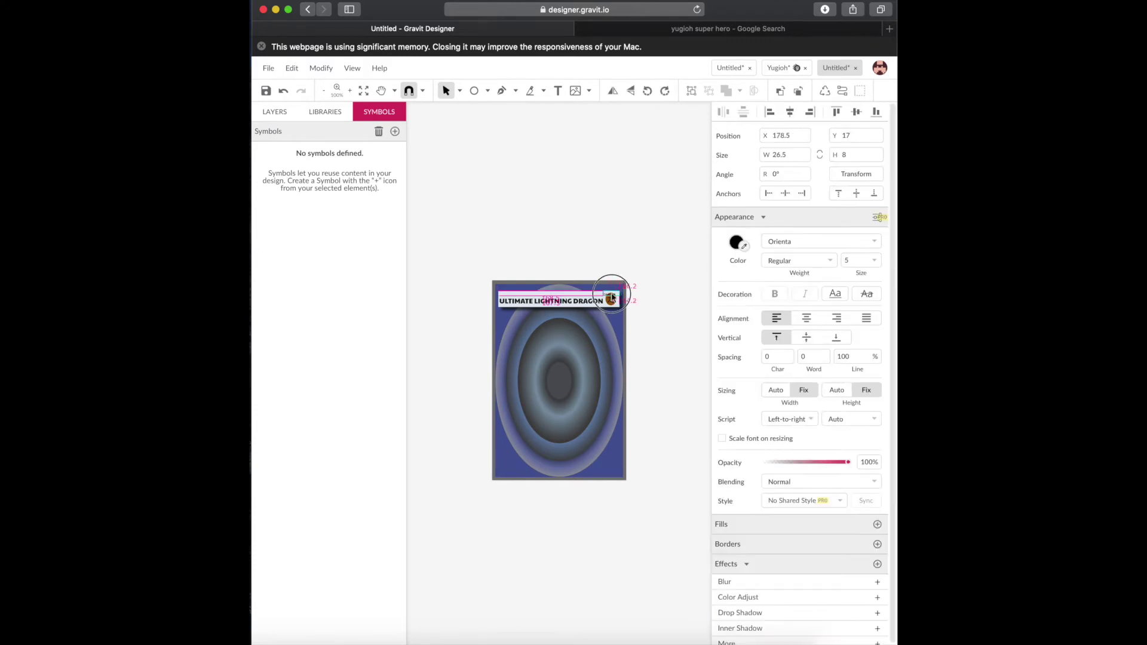
pyautogui.click(682, 302)
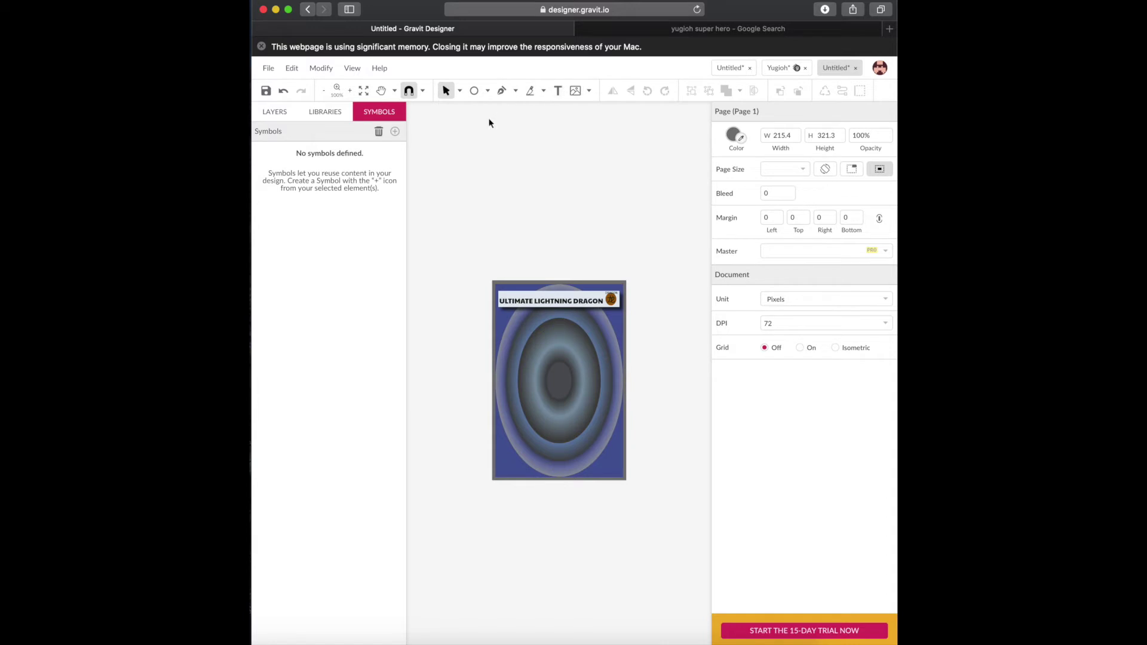
# Draw a small circle under the title's right end with an orange linear gradient fill
pyautogui.click(473, 91)
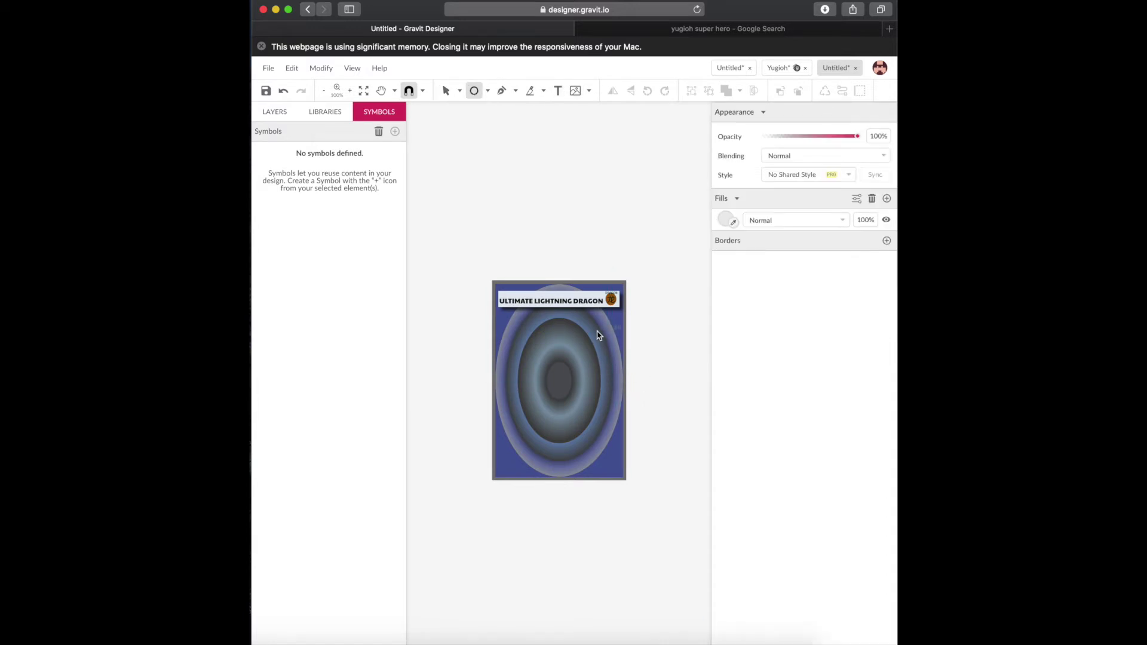
pyautogui.moveTo(605, 308); pyautogui.dragTo(619, 321)
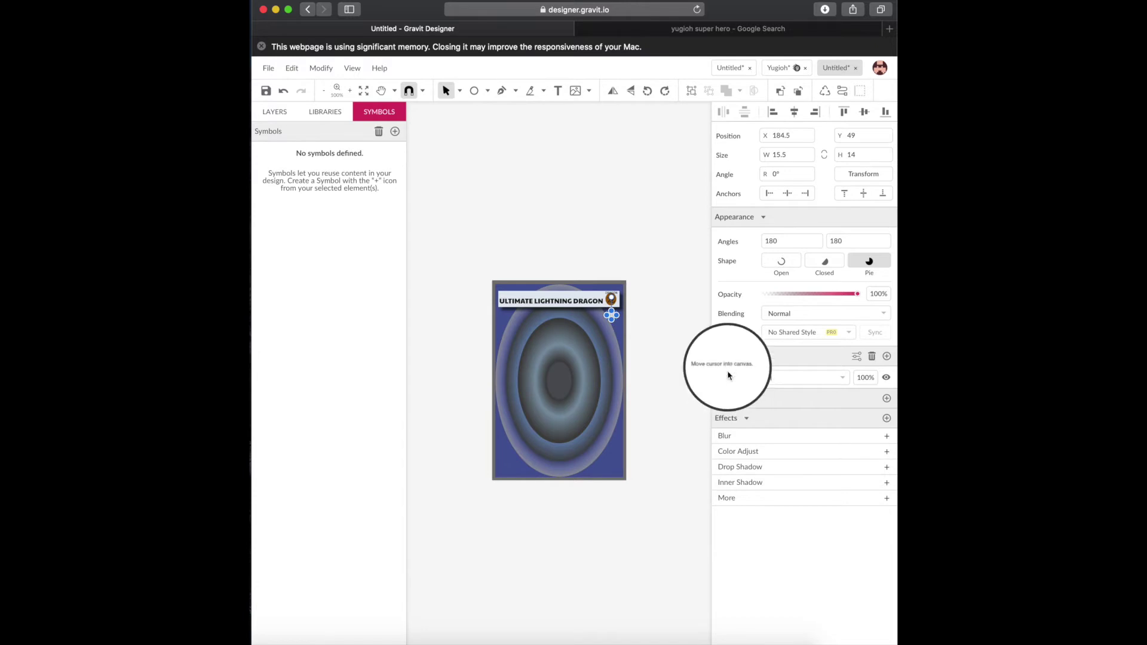
pyautogui.click(728, 377)
pyautogui.click(768, 398)
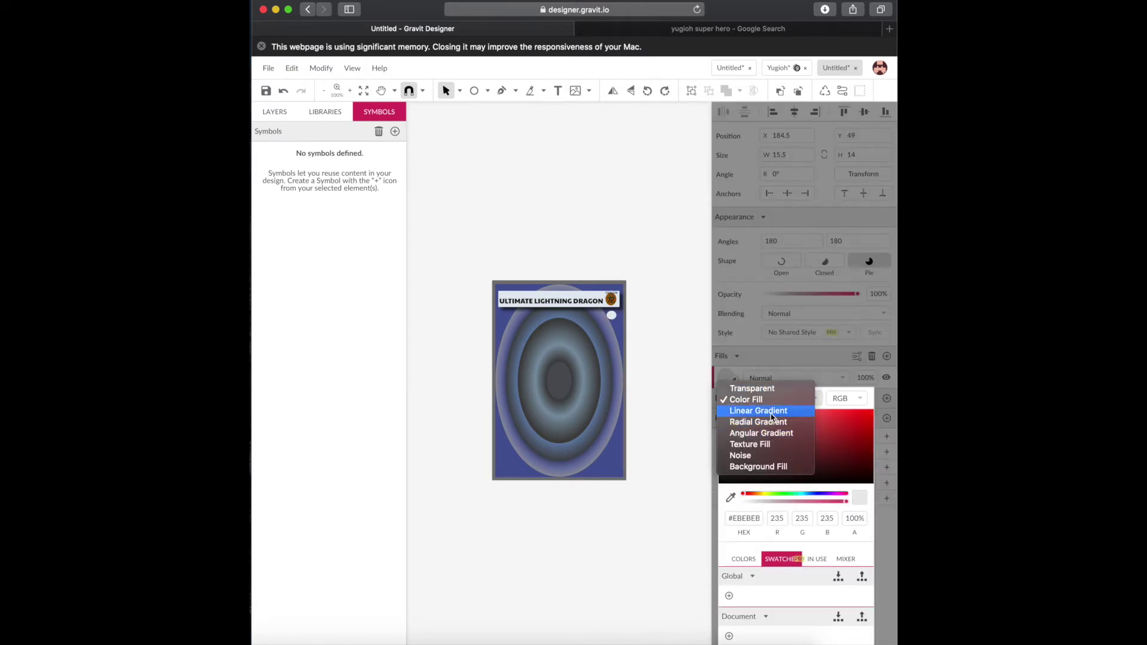
pyautogui.click(768, 411)
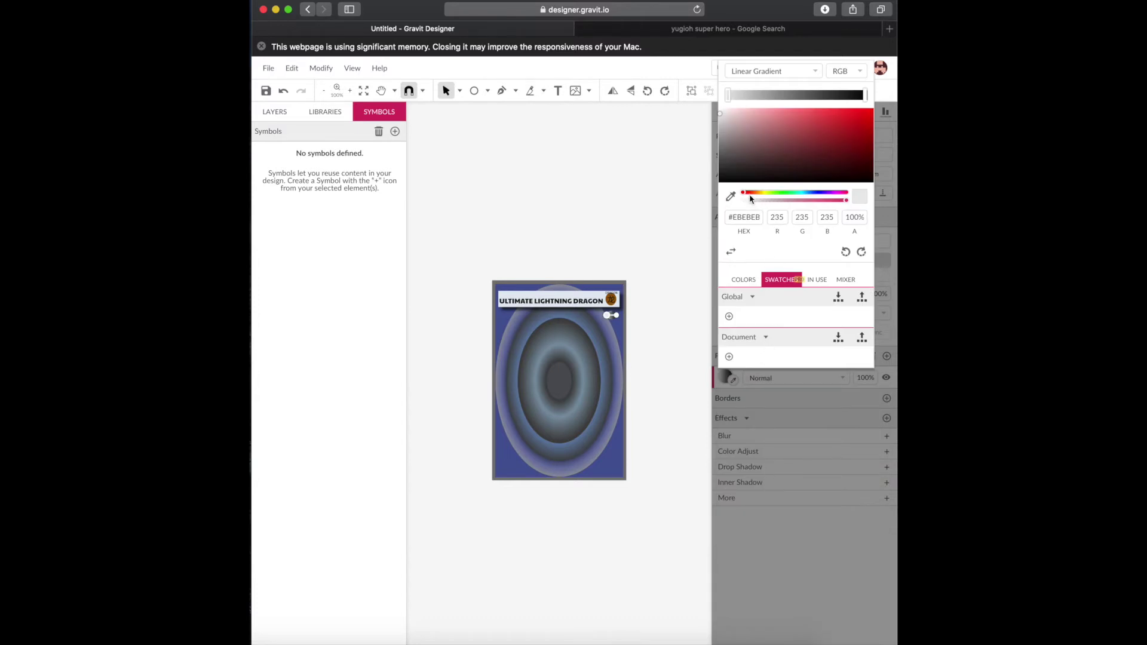
pyautogui.moveTo(745, 194); pyautogui.dragTo(755, 194)
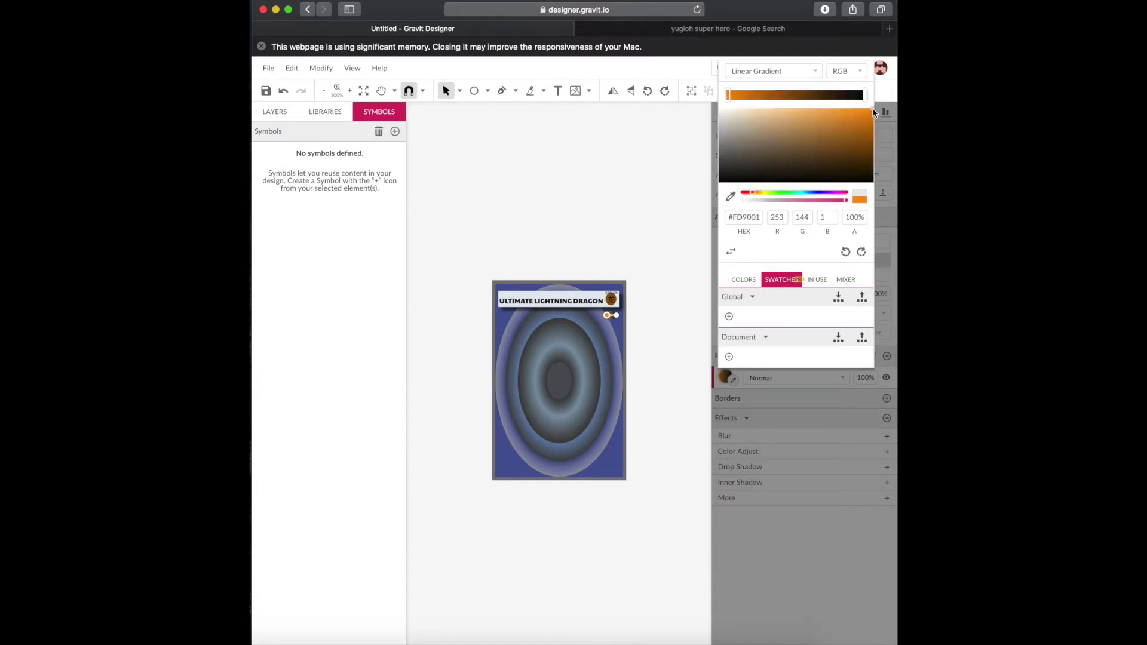
pyautogui.click(860, 96)
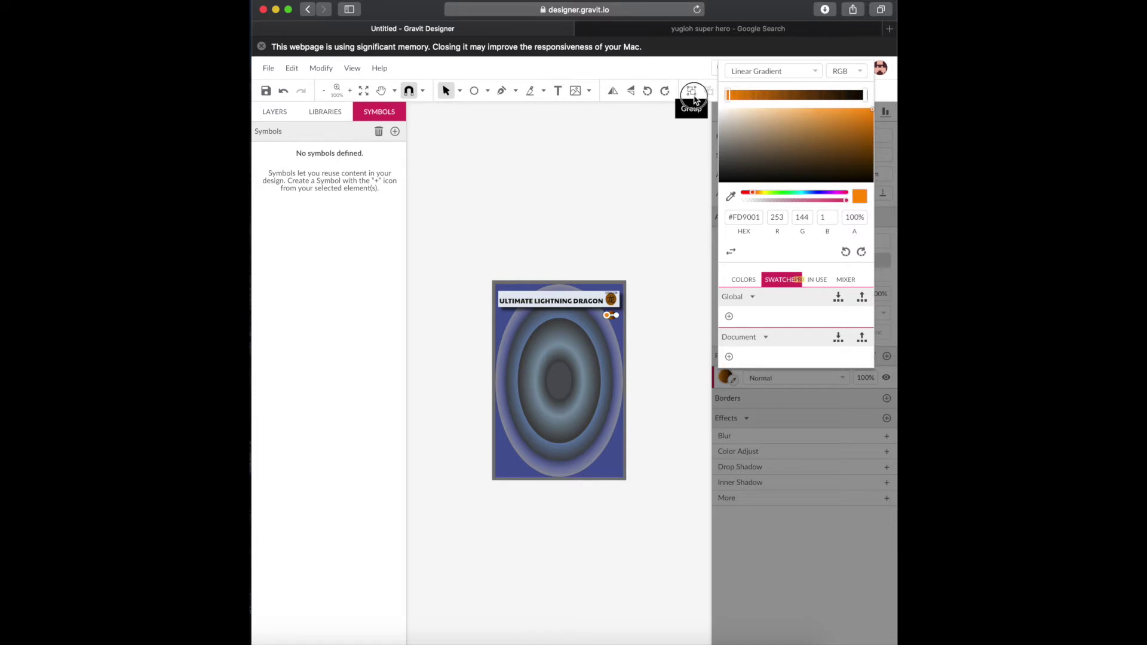
pyautogui.click(626, 173)
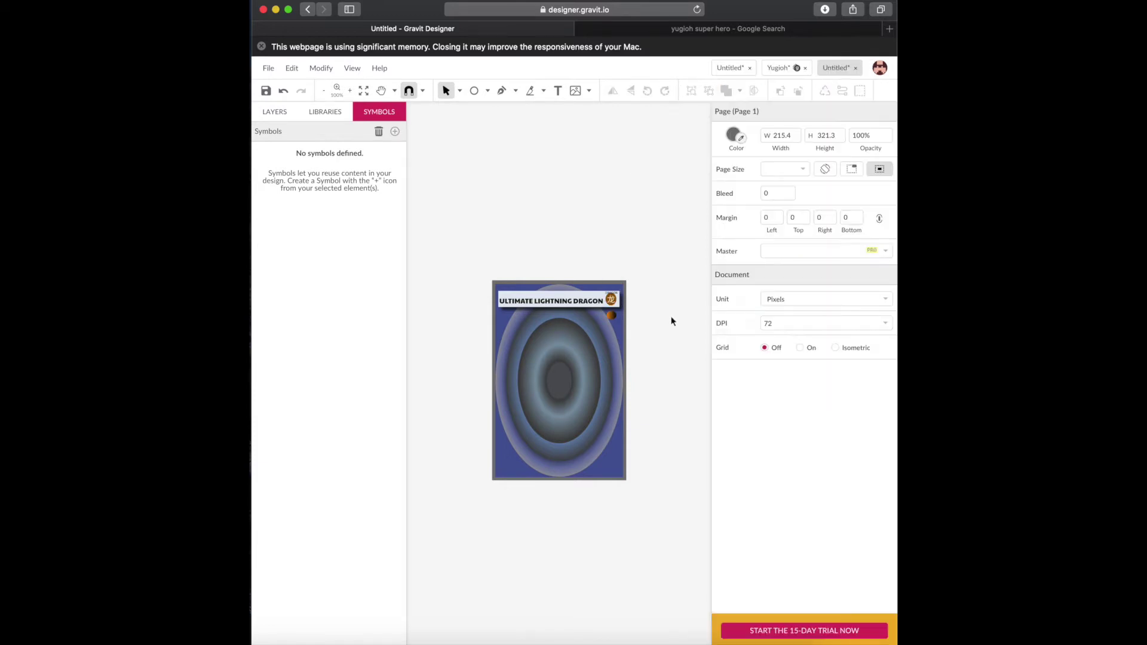
pyautogui.click(479, 95)
# Draw a small star over the orange circle below the title
pyautogui.click(486, 92)
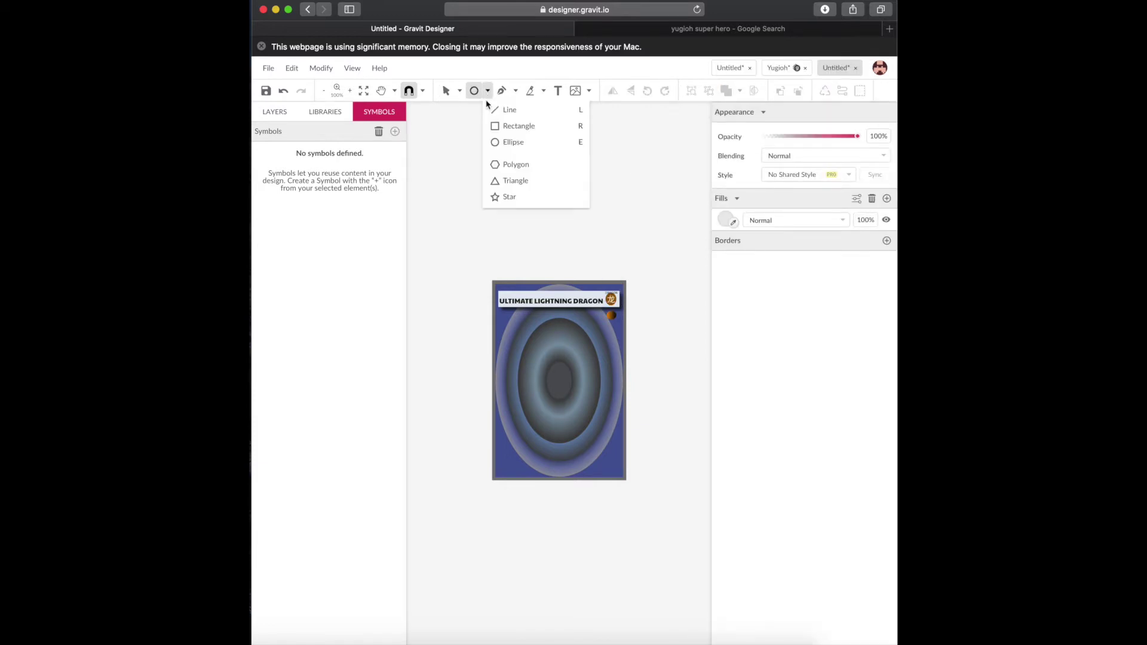
pyautogui.click(500, 197)
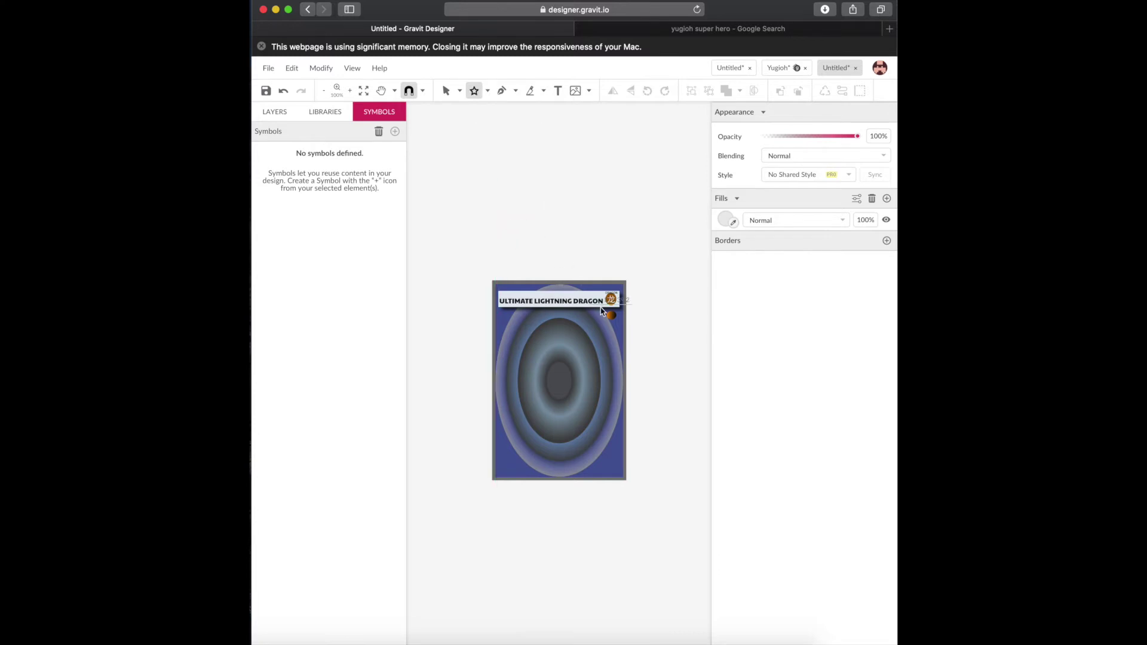
pyautogui.moveTo(605, 310); pyautogui.dragTo(616, 322)
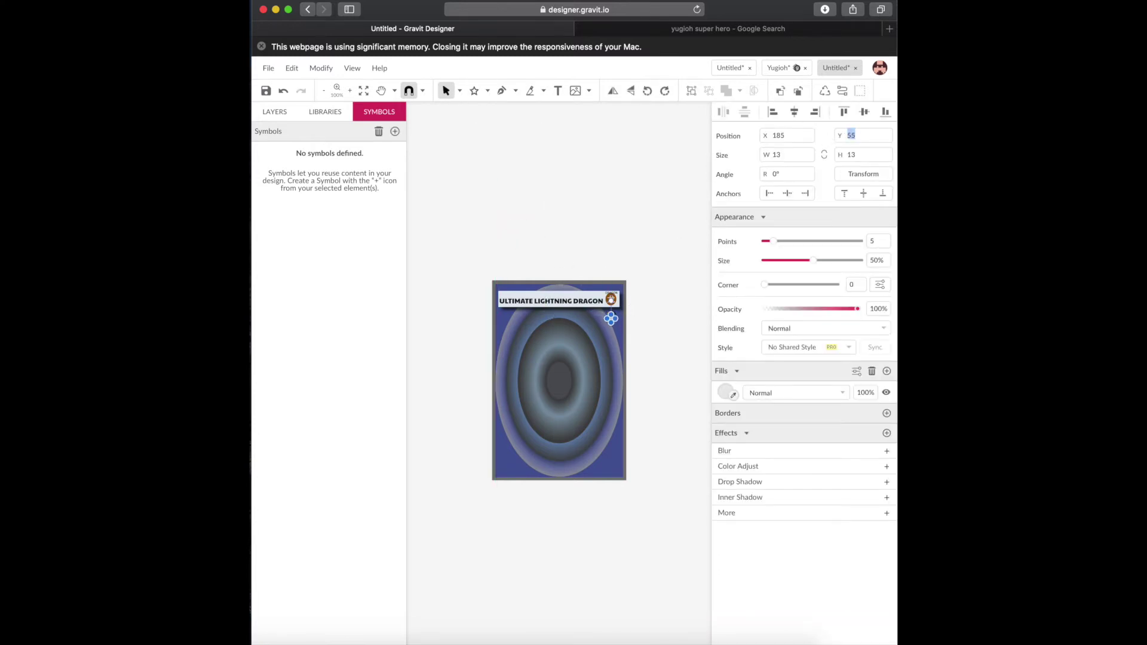
pyautogui.click(611, 301)
pyautogui.click(684, 311)
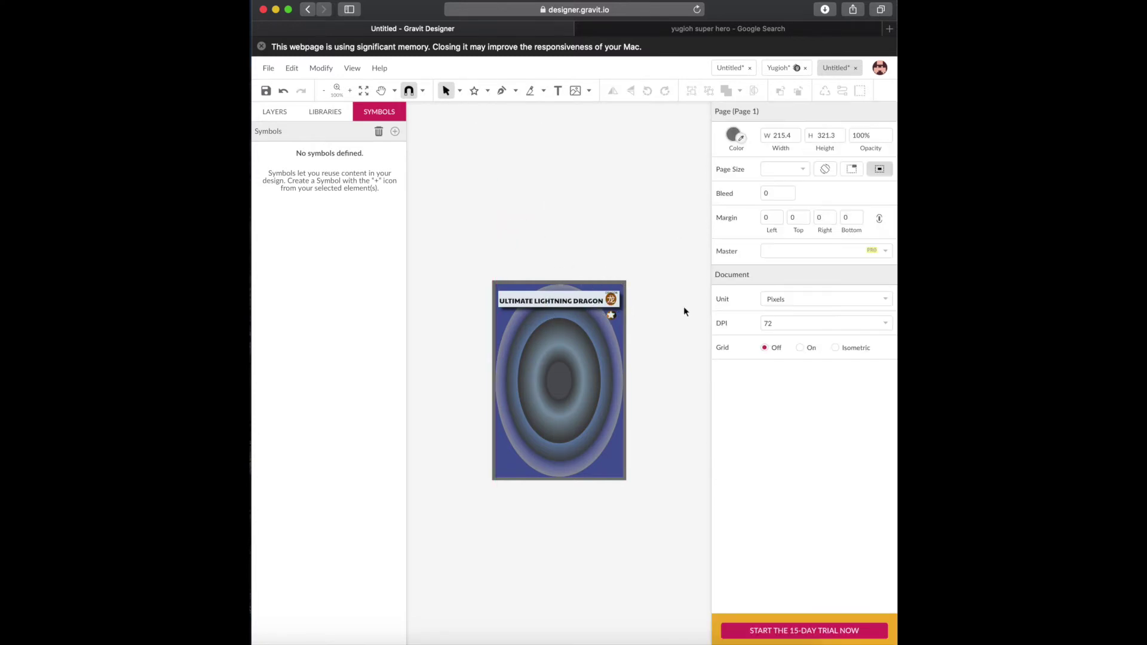
# Colour the star bright yellow and place a copy to its left
pyautogui.click(612, 315)
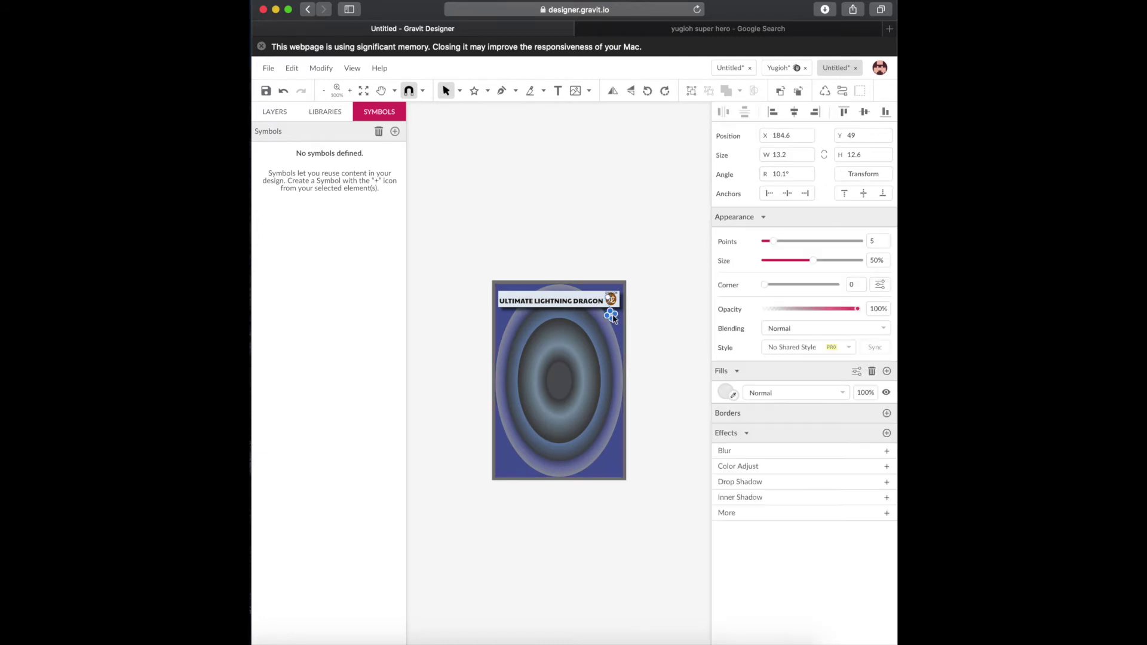
pyautogui.click(724, 395)
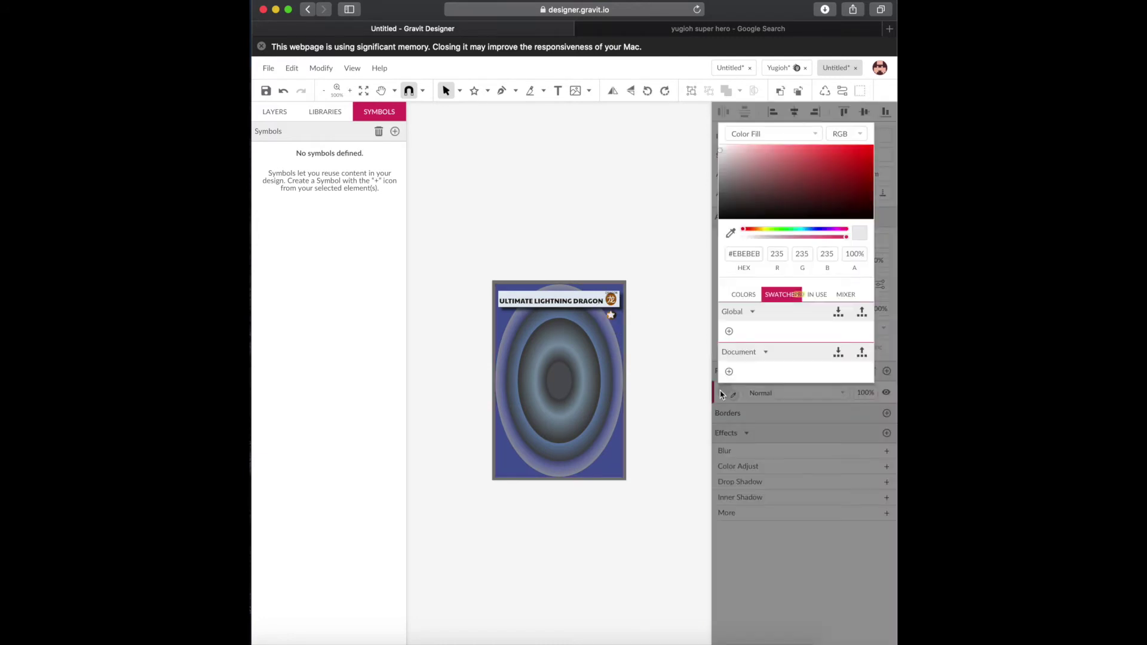
pyautogui.click(762, 230)
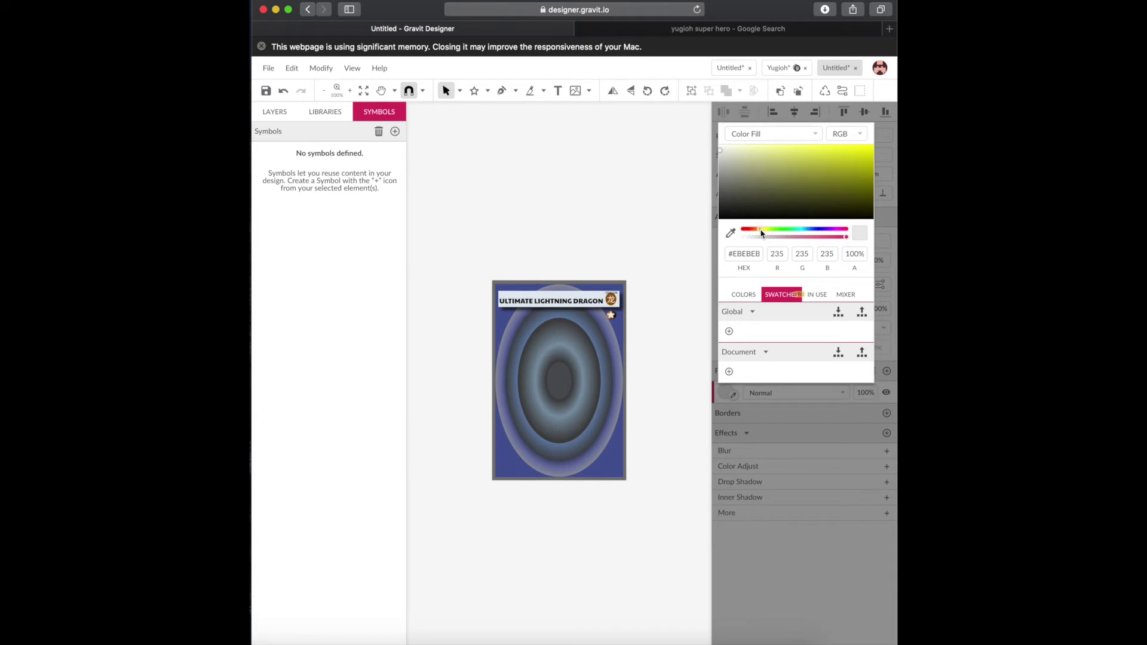
pyautogui.click(845, 159)
pyautogui.click(663, 233)
pyautogui.click(611, 316)
pyautogui.click(601, 322)
pyautogui.moveTo(610, 317); pyautogui.dragTo(599, 316)
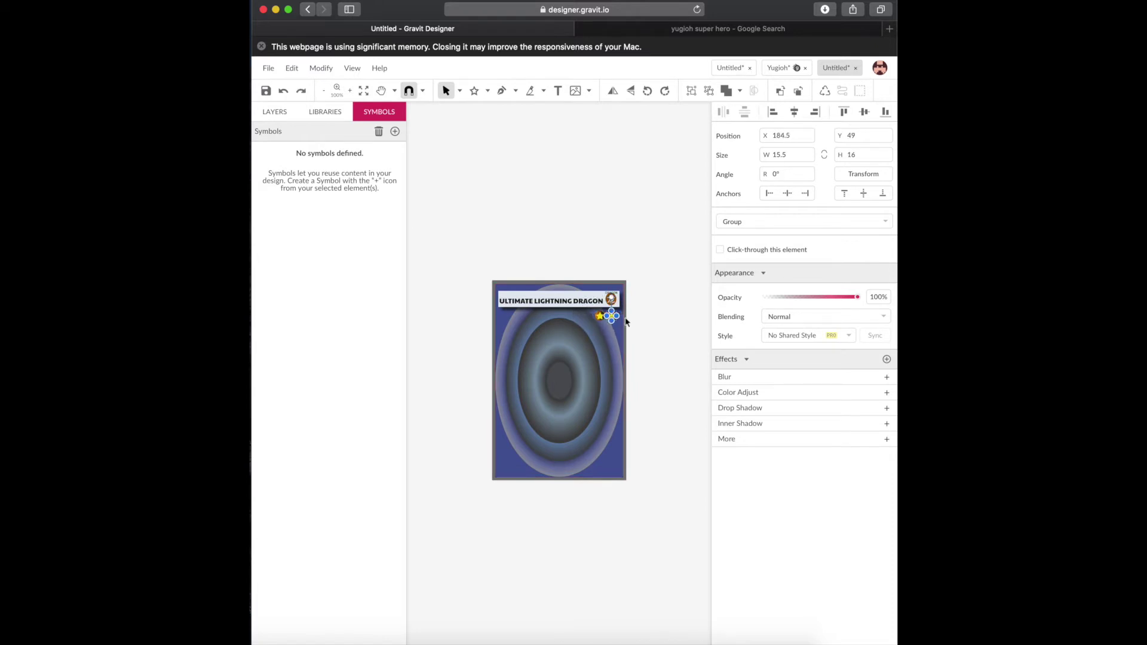
# Alt-drag copies of the star group leftward to form a row of ten level stars
pyautogui.moveTo(612, 317); pyautogui.dragTo(541, 318)
pyautogui.moveTo(612, 316); pyautogui.dragTo(518, 316)
pyautogui.moveTo(611, 316); pyautogui.dragTo(507, 316)
pyautogui.click(653, 329)
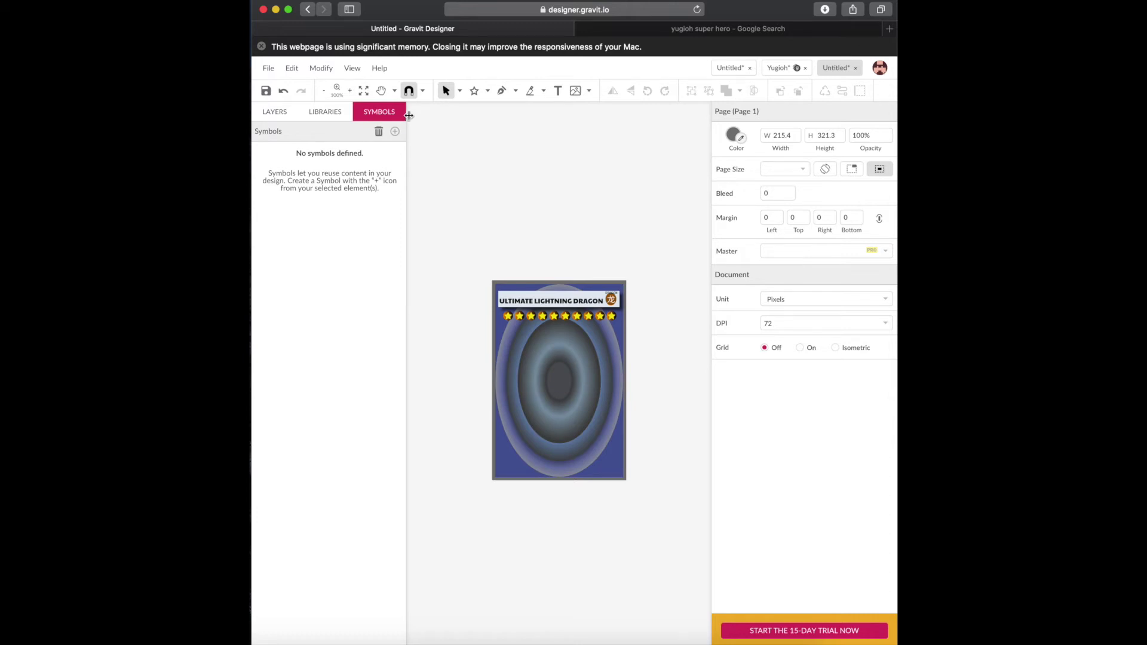
# Set the title to size 12 and enlarge the initials U and L to 14
pyautogui.click(539, 308)
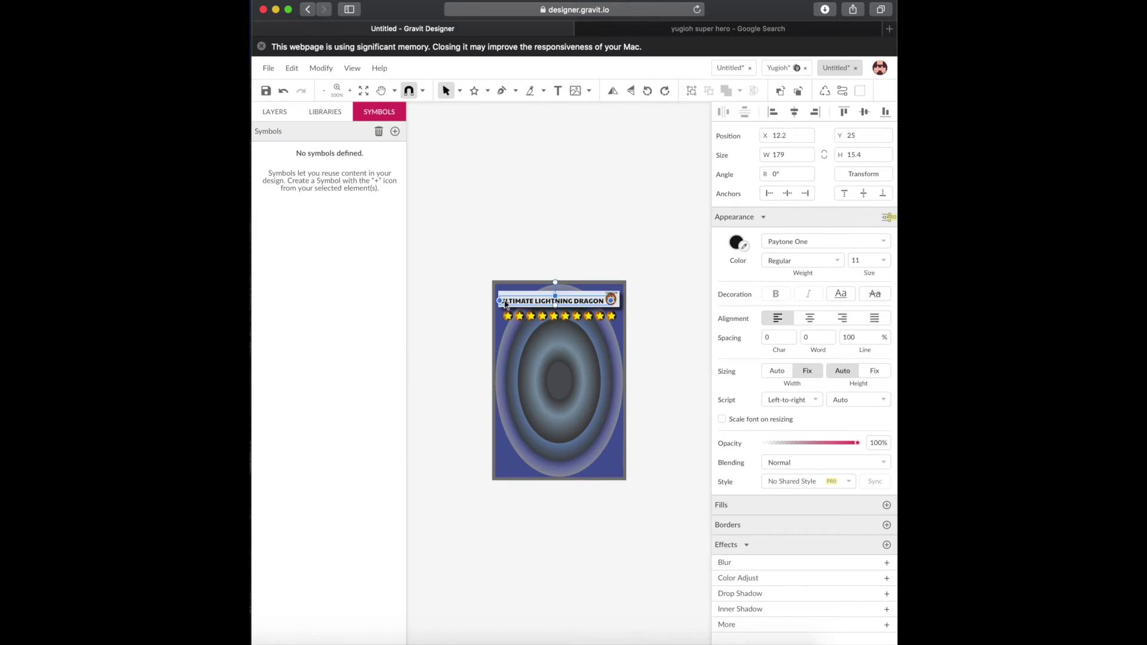
pyautogui.doubleClick(505, 304)
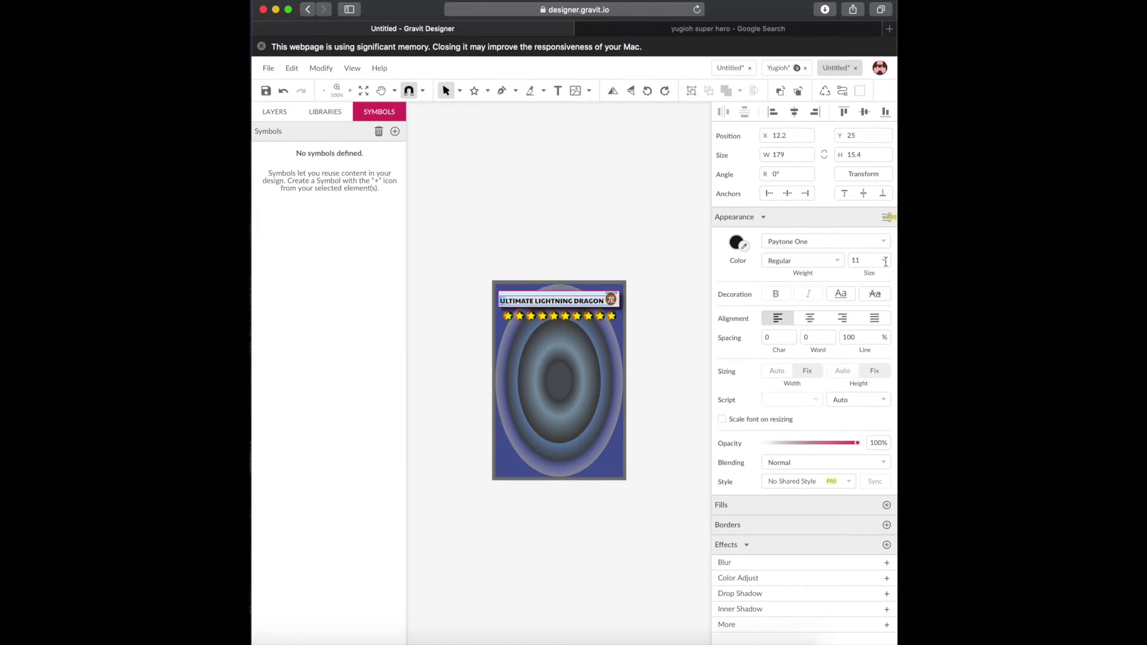
pyautogui.moveTo(872, 261); pyautogui.dragTo(810, 260)
pyautogui.press('Return')
pyautogui.click(883, 260)
pyautogui.click(861, 275)
pyautogui.write('14')
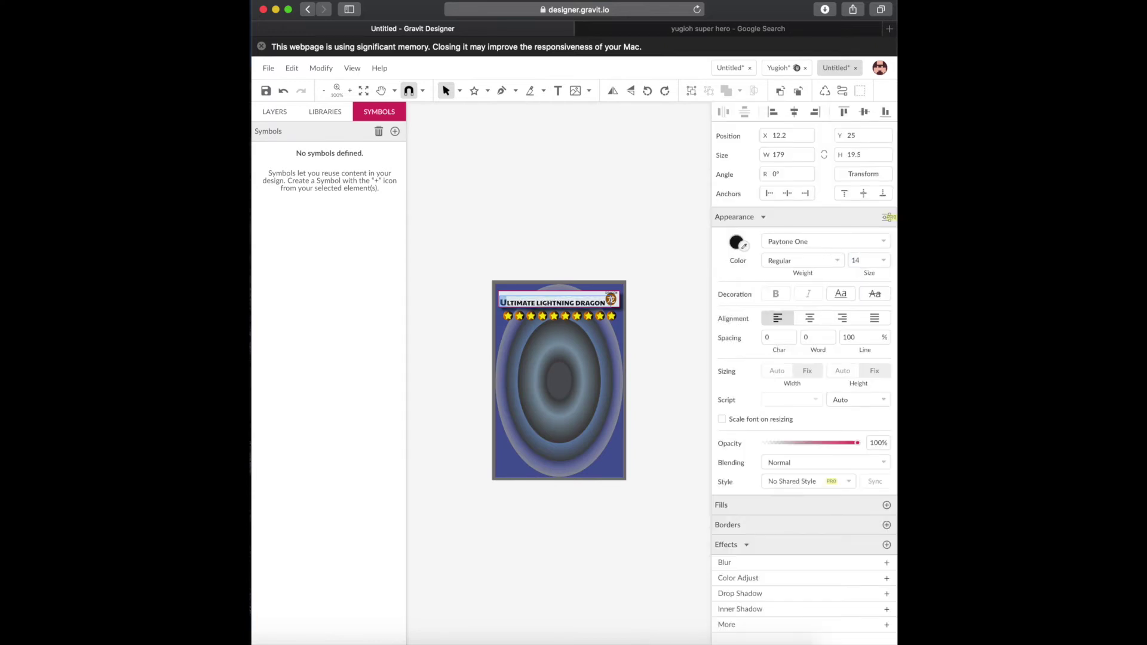
pyautogui.click(539, 304)
pyautogui.press('Return')
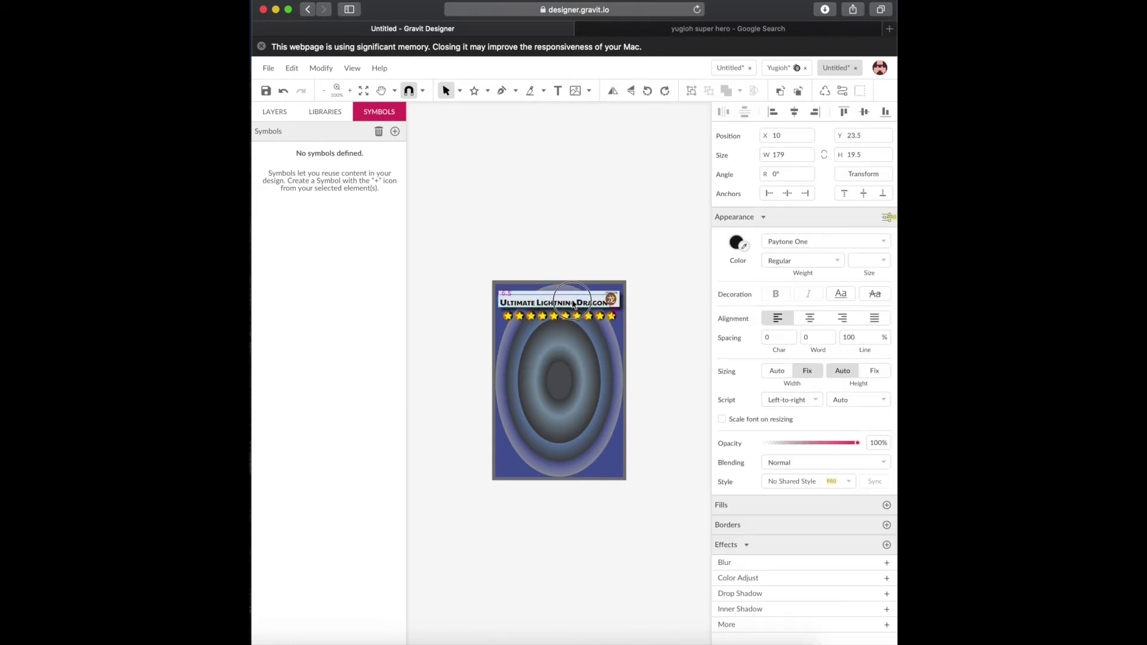
pyautogui.press('Escape')
pyautogui.press('Escape')
# Reselect the words Ultimate and Lightning in the title for further editing
pyautogui.click(593, 299)
pyautogui.click(588, 243)
pyautogui.click(521, 305)
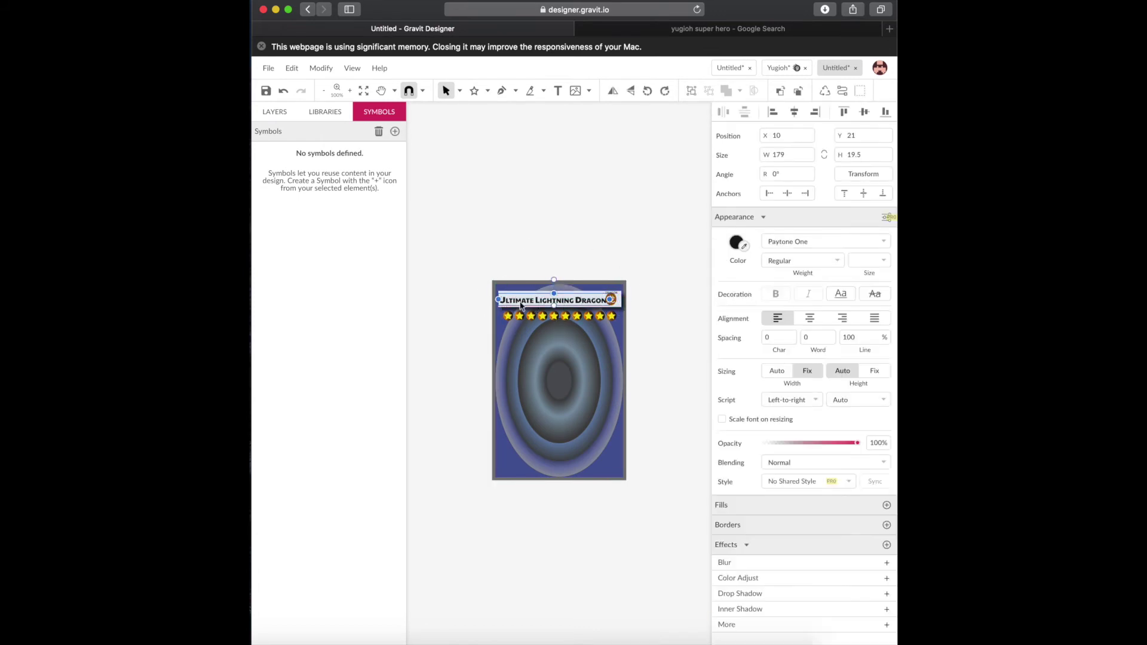
pyautogui.doubleClick(522, 305)
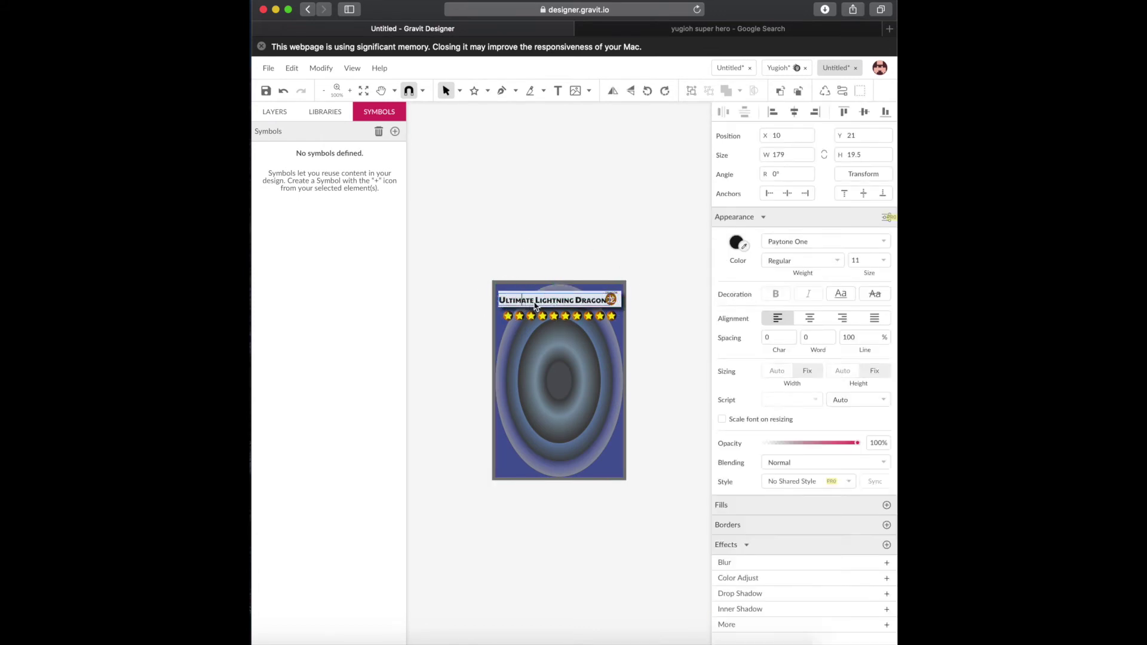
pyautogui.moveTo(535, 306); pyautogui.dragTo(500, 305)
pyautogui.click(672, 324)
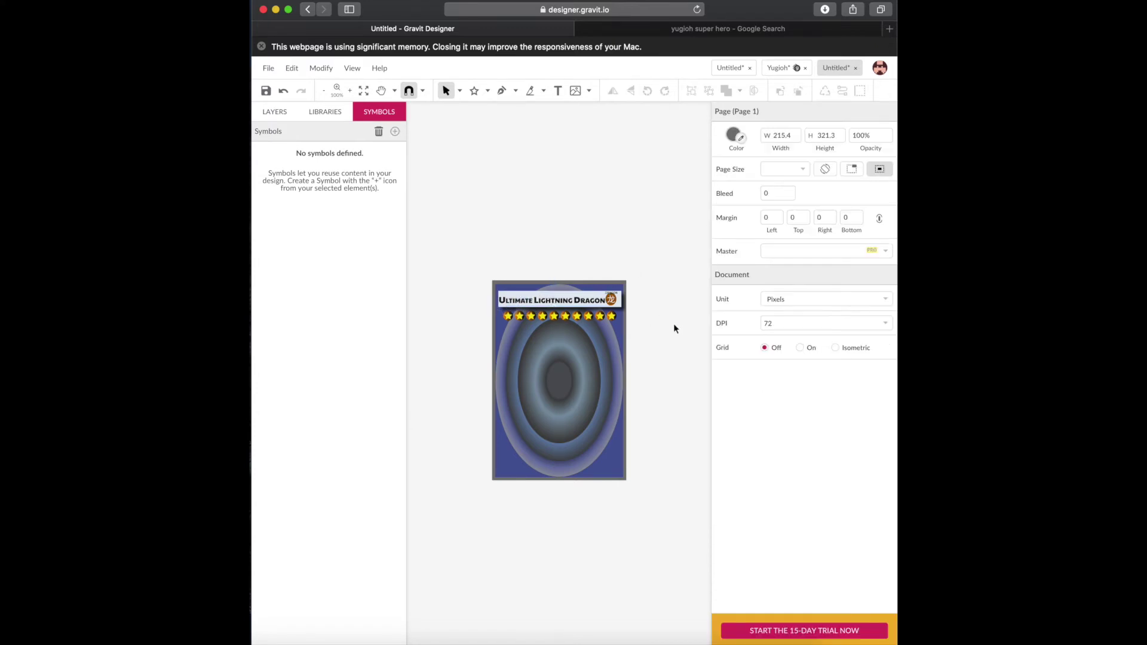
pyautogui.doubleClick(536, 301)
pyautogui.moveTo(535, 301); pyautogui.dragTo(578, 300)
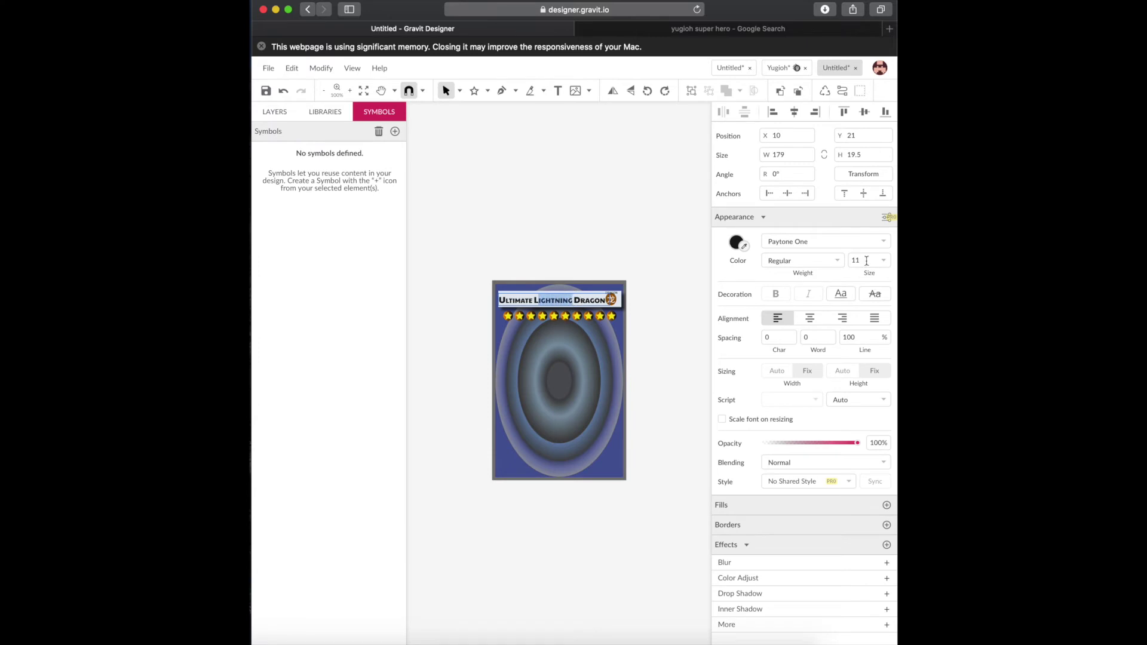
pyautogui.click(650, 310)
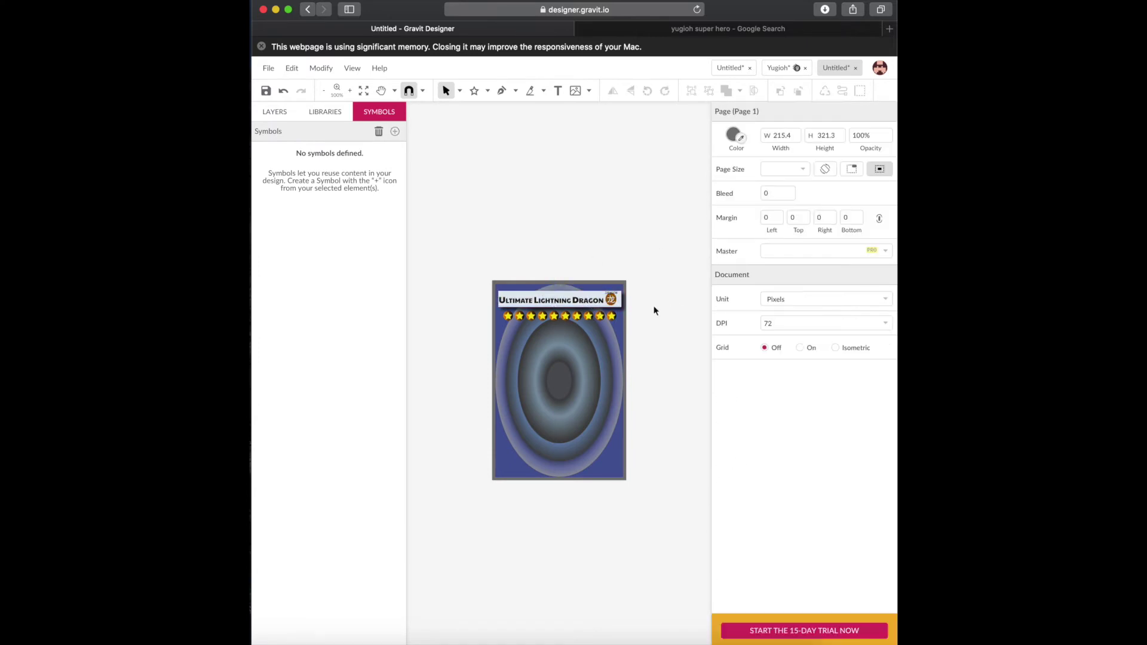
# Shrink the whole title to about 10.5 px so it fits beside the oval
pyautogui.click(599, 305)
pyautogui.click(859, 261)
pyautogui.write('10.5')
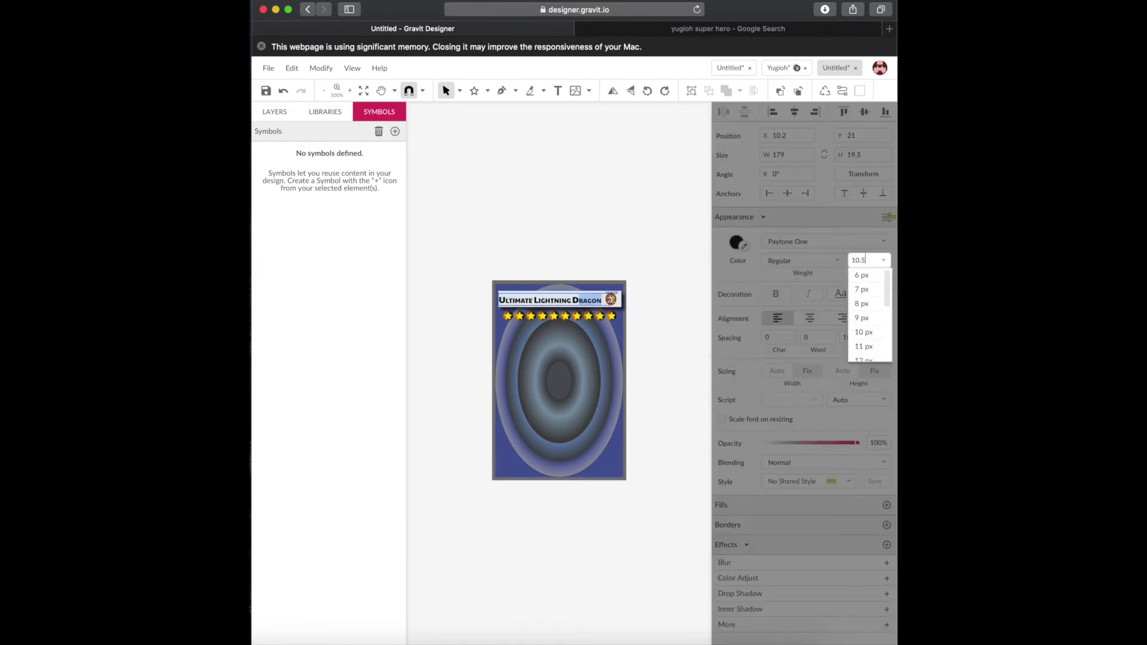
pyautogui.press('Return')
pyautogui.click(693, 258)
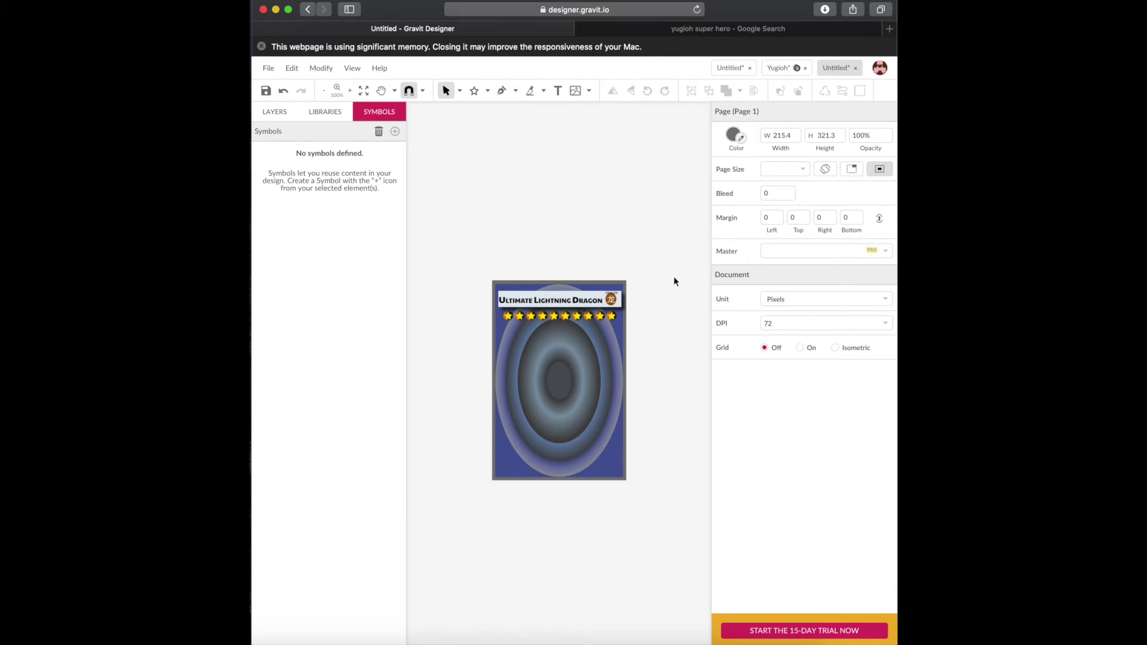
# Draw a light grey photo box of about 166 × 142 px below the star row
pyautogui.click(557, 305)
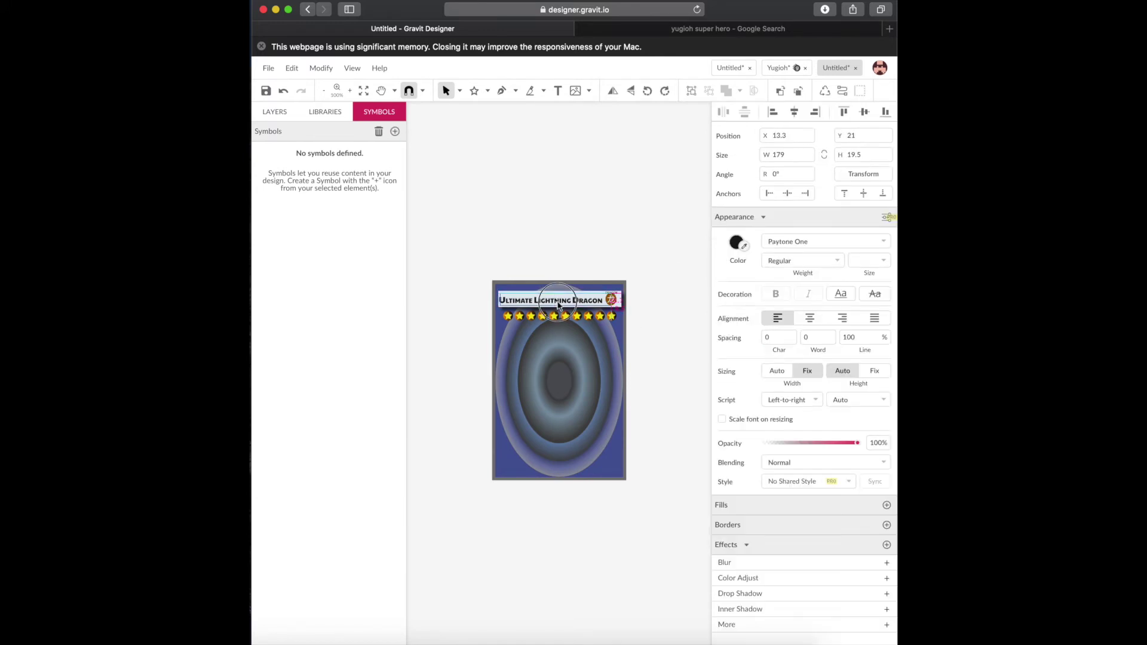
pyautogui.click(570, 246)
pyautogui.press('r')
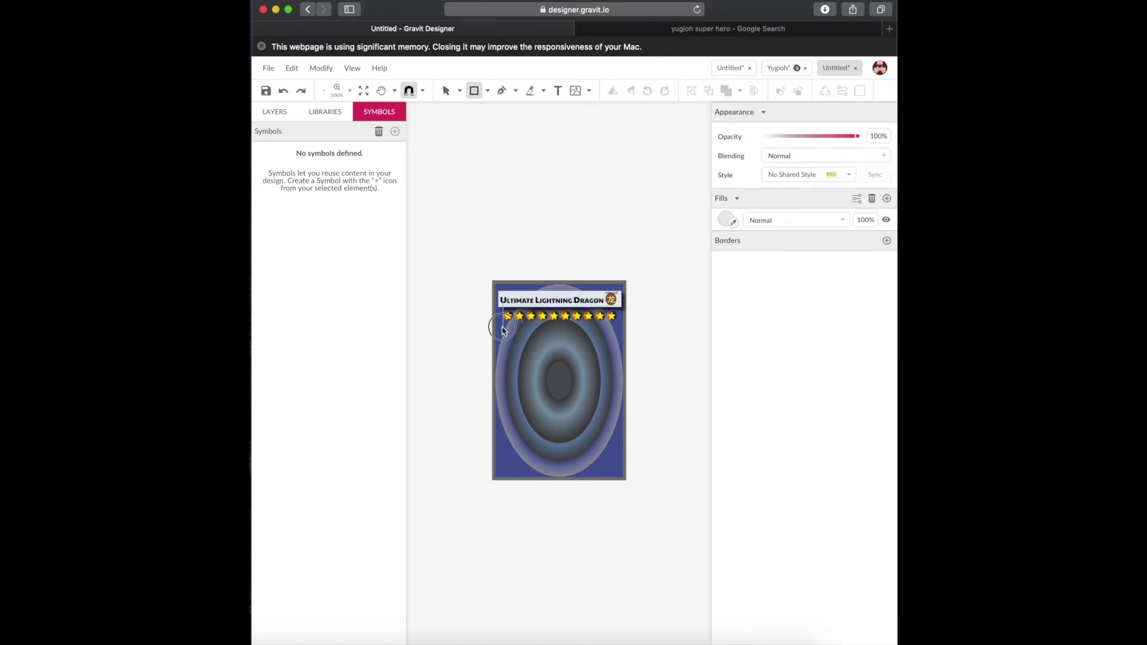
pyautogui.moveTo(502, 330)
pyautogui.mouseDown()
pyautogui.moveTo(616, 432)
pyautogui.moveTo(611, 421)
pyautogui.mouseUp()
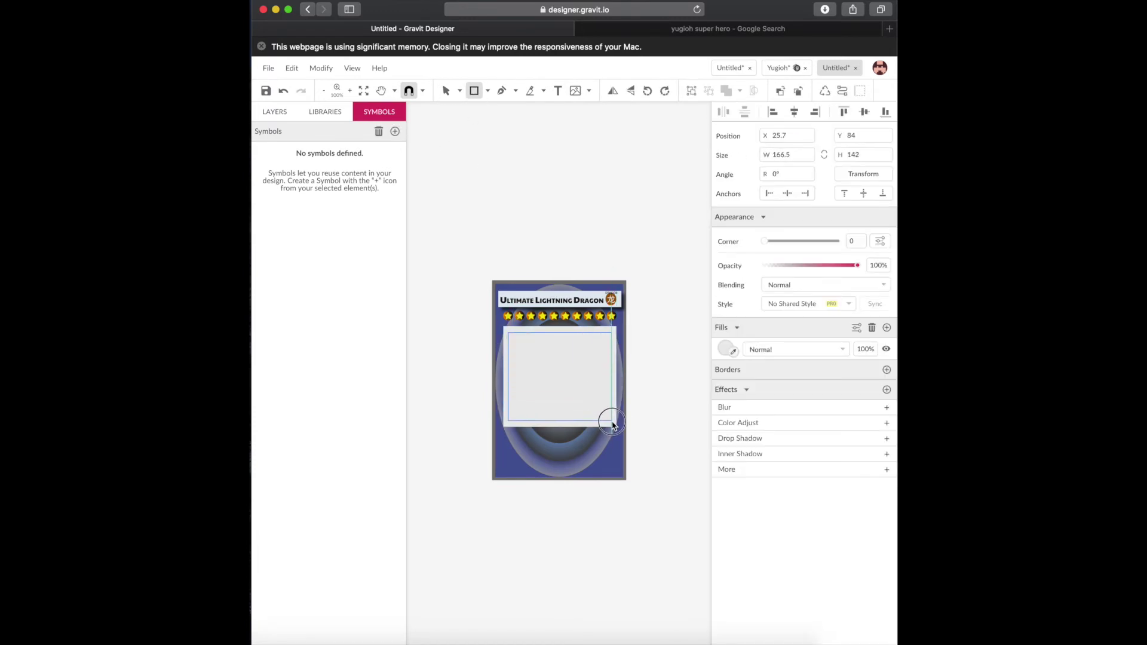
pyautogui.press('cmd+z')
pyautogui.click(726, 349)
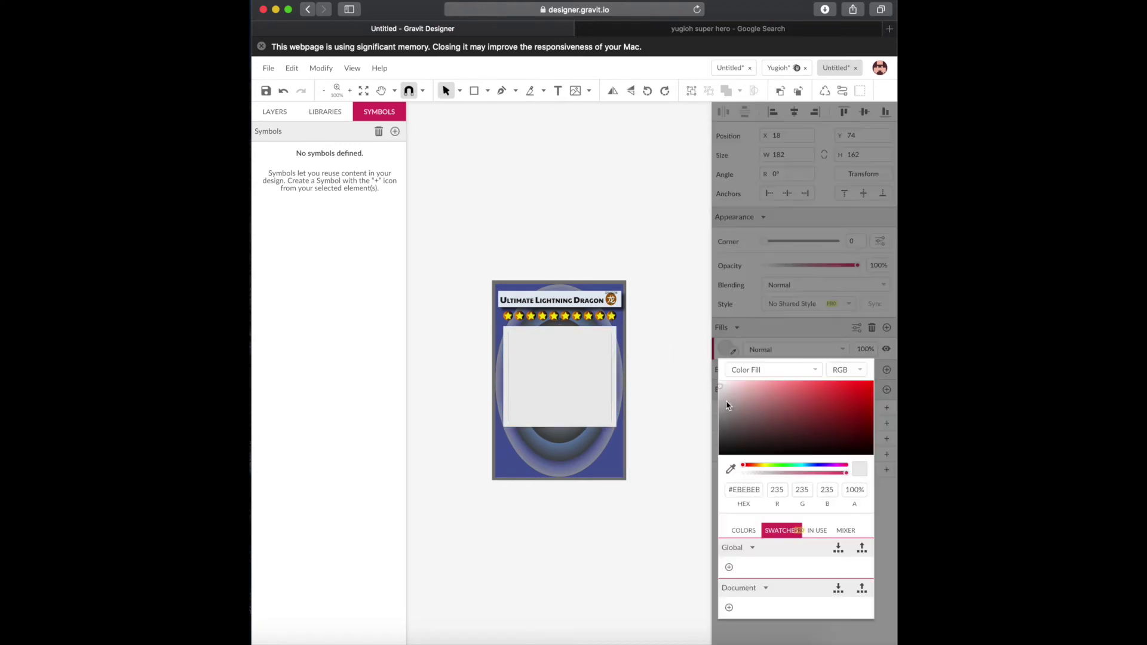
pyautogui.click(666, 368)
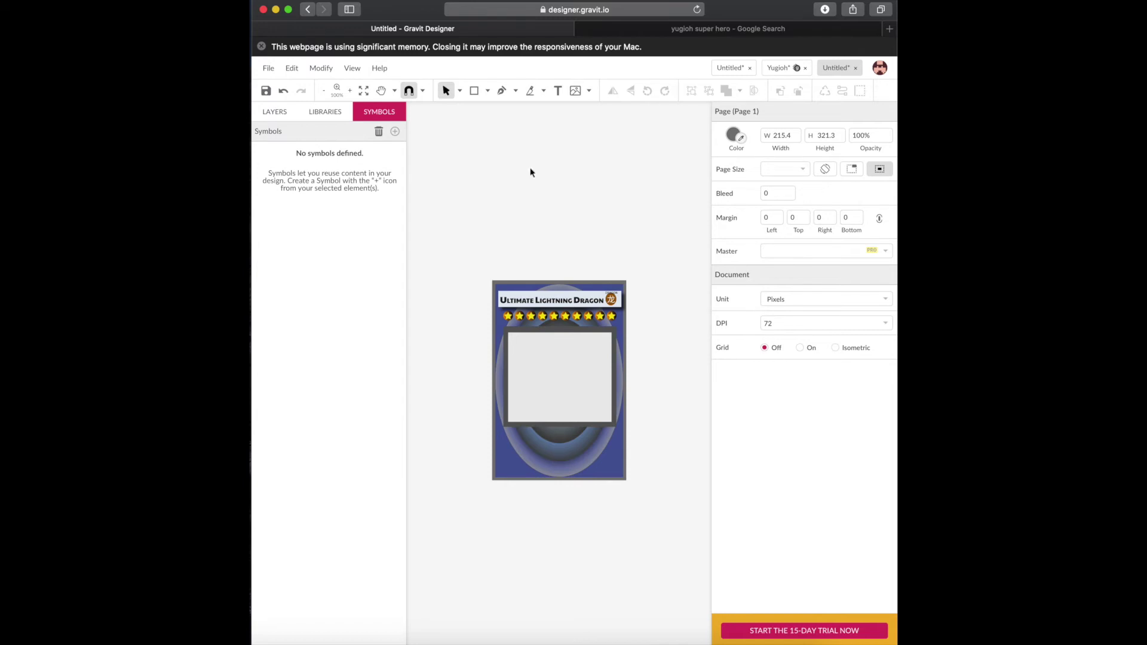
# Import the yugioh hero artwork and resize it to about 166 × 144 px inside the grey box
pyautogui.click(578, 92)
pyautogui.click(490, 85)
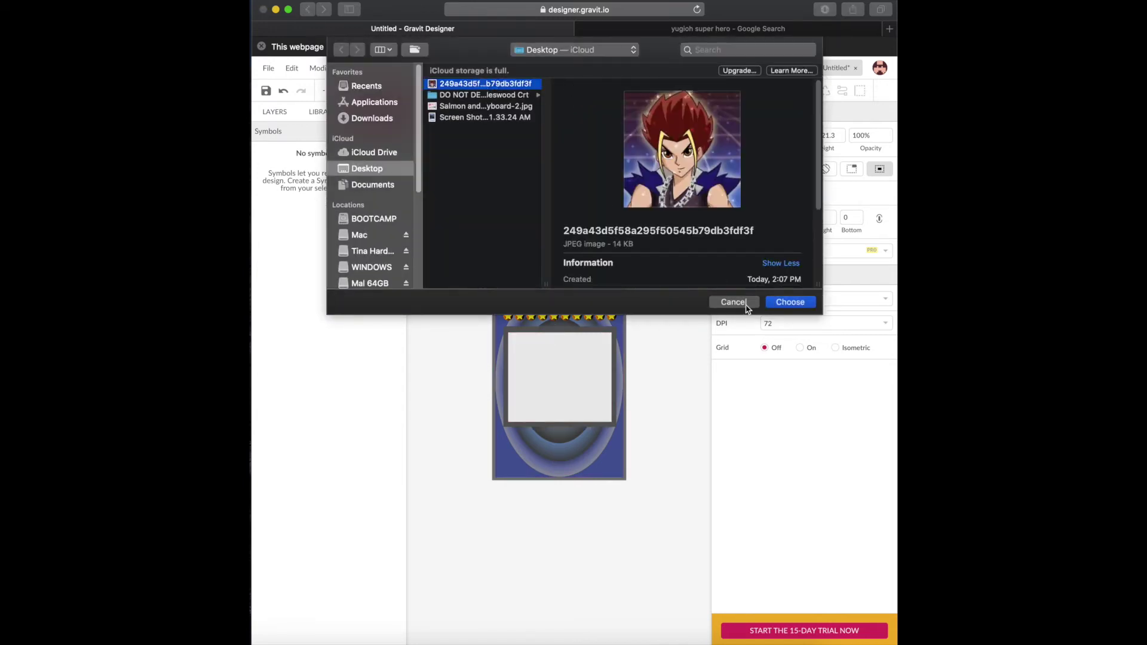
pyautogui.click(790, 303)
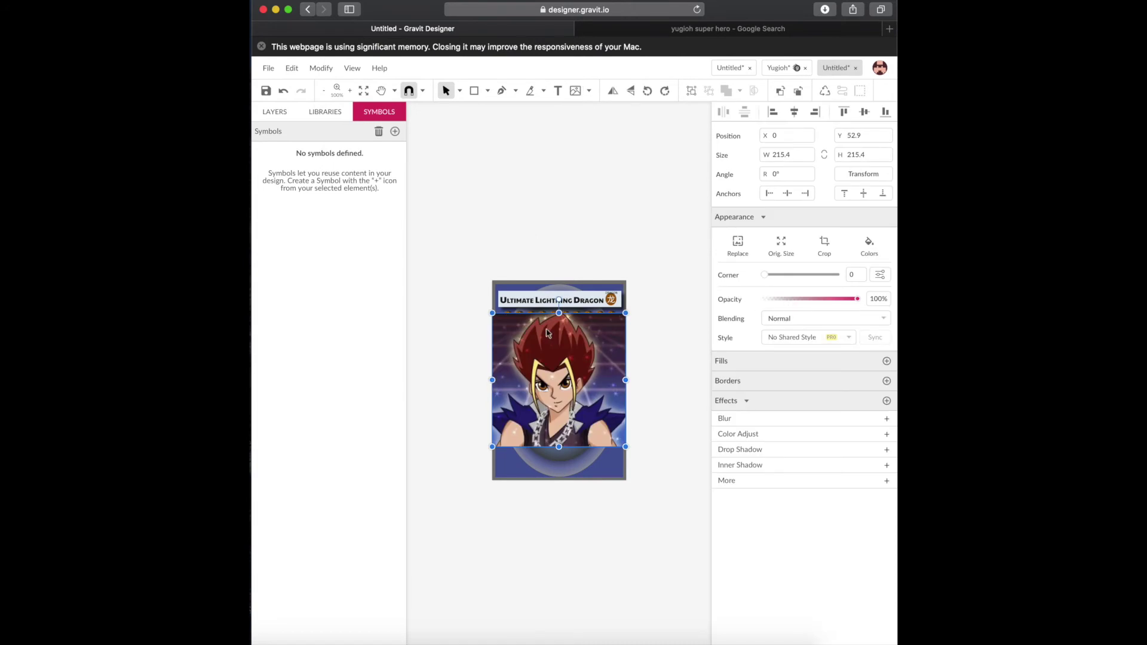
pyautogui.moveTo(559, 313); pyautogui.dragTo(559, 327)
pyautogui.moveTo(493, 386); pyautogui.dragTo(508, 386)
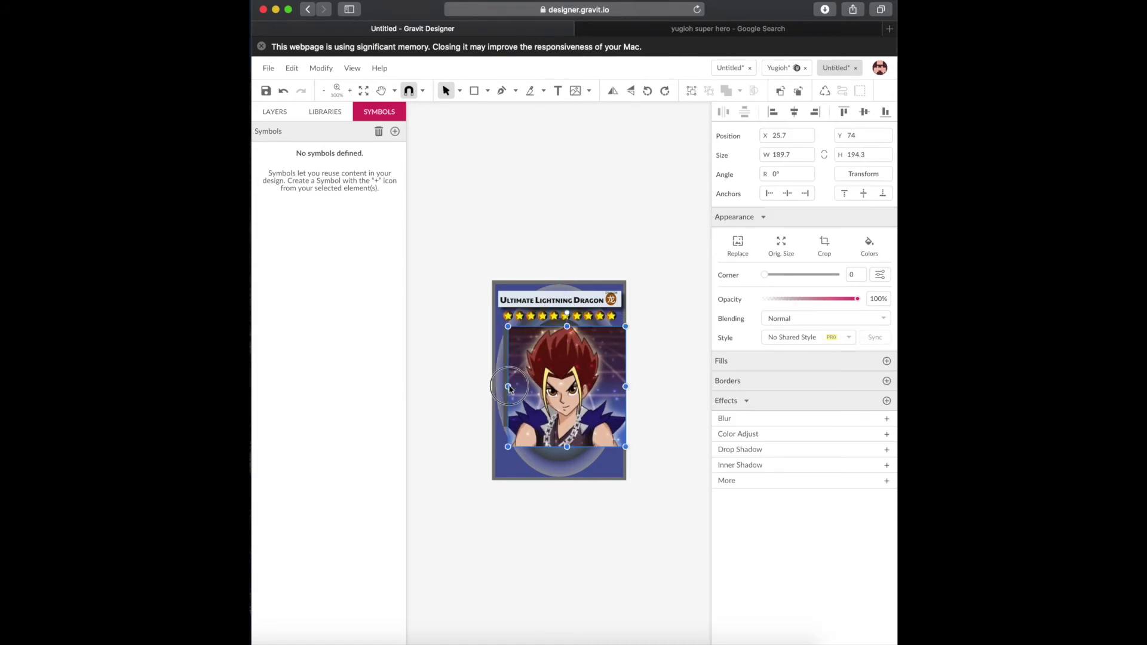
pyautogui.moveTo(625, 385); pyautogui.dragTo(612, 387)
pyautogui.moveTo(559, 446); pyautogui.dragTo(559, 422)
pyautogui.moveTo(508, 386); pyautogui.dragTo(506, 380)
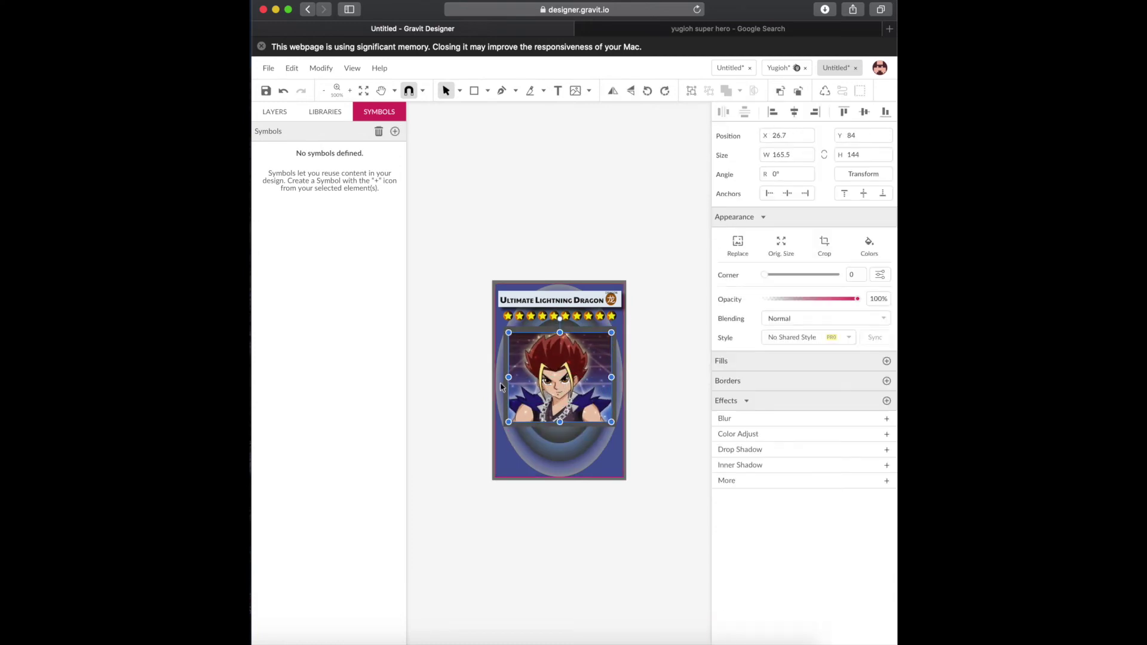
pyautogui.click(688, 404)
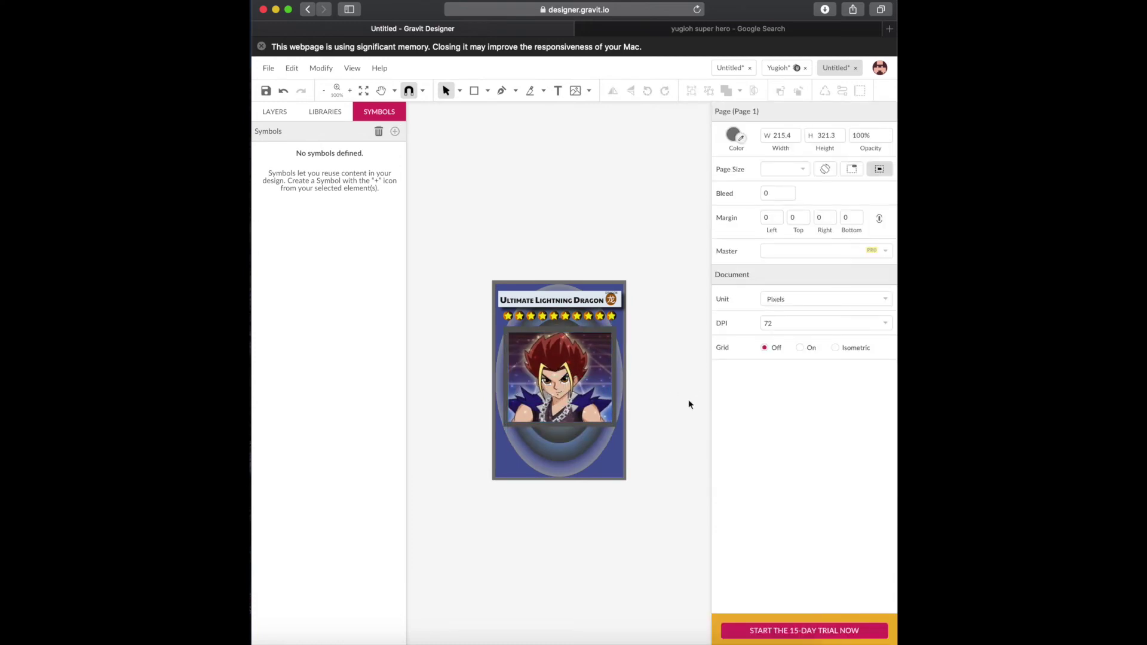
# Draw a pale-filled description box at the bottom of the card
pyautogui.click(474, 91)
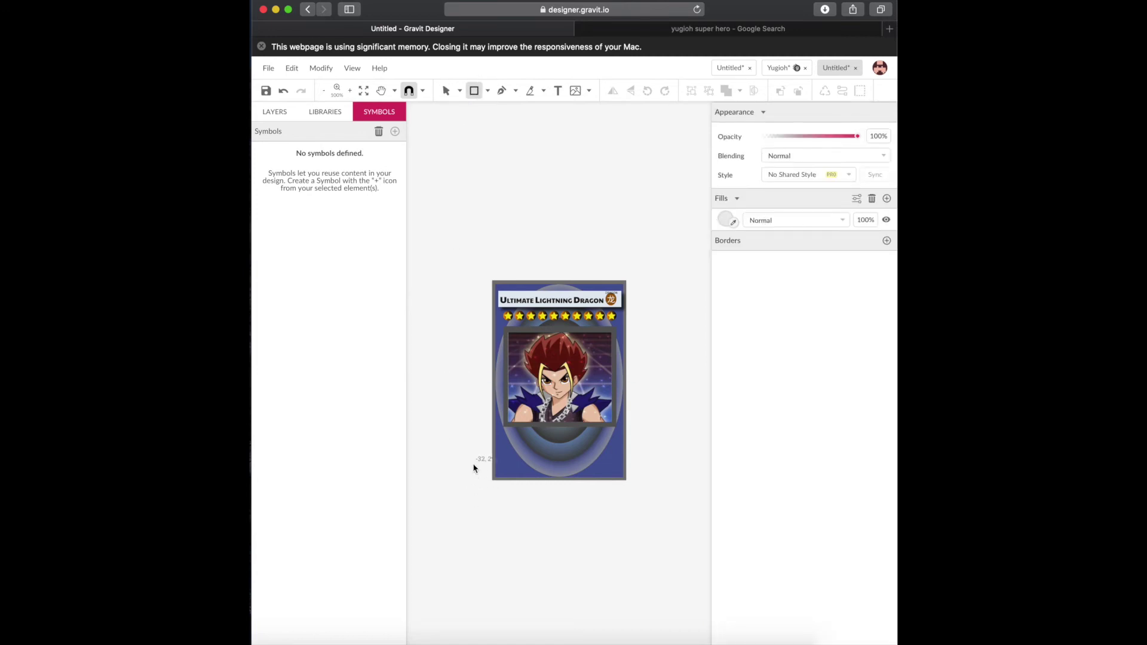
pyautogui.moveTo(499, 435); pyautogui.dragTo(617, 467)
pyautogui.click(726, 348)
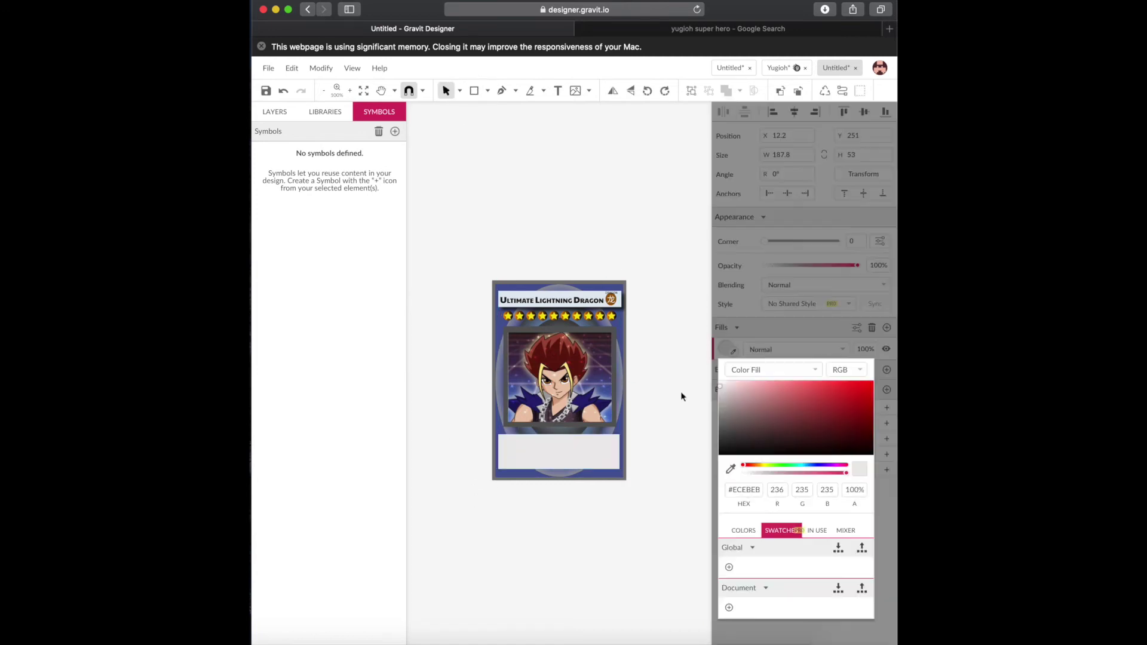
pyautogui.click(502, 453)
pyautogui.click(725, 350)
pyautogui.click(807, 467)
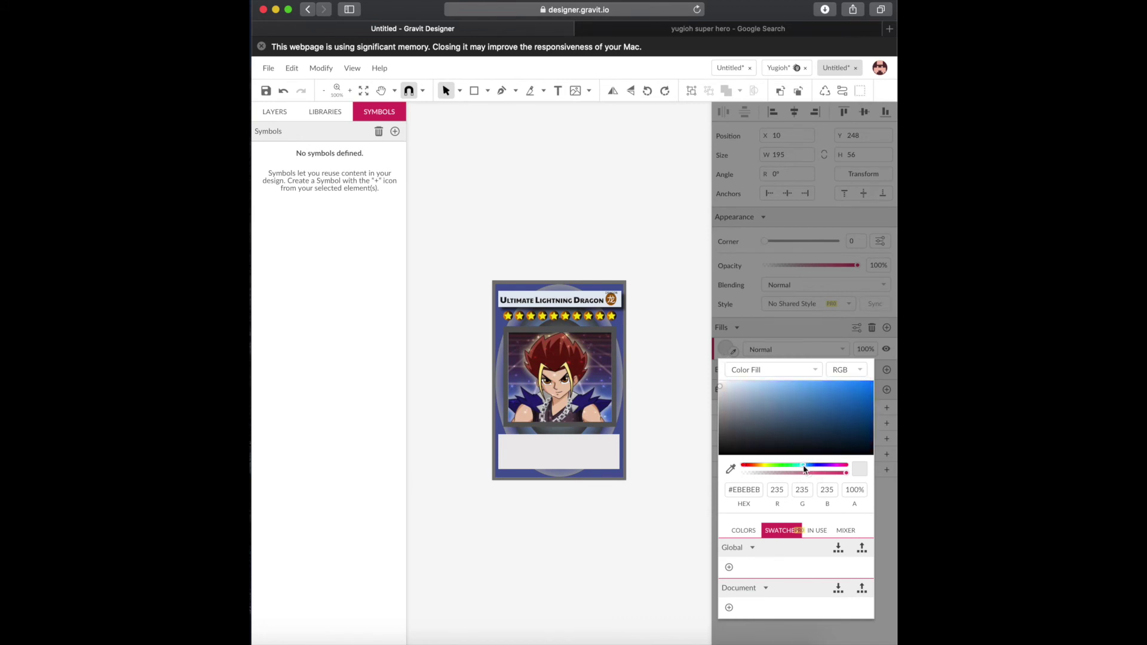
pyautogui.click(798, 399)
# Remove the stray tiny rectangles drawn over the bottom box
pyautogui.press('r')
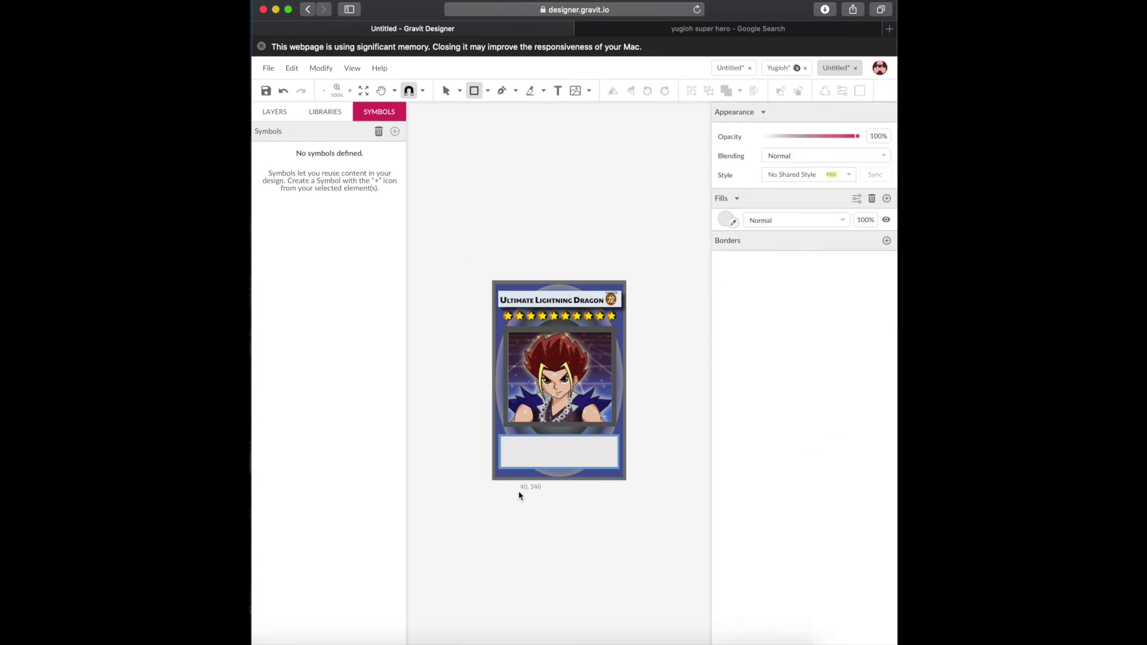
pyautogui.moveTo(498, 437); pyautogui.dragTo(503, 440)
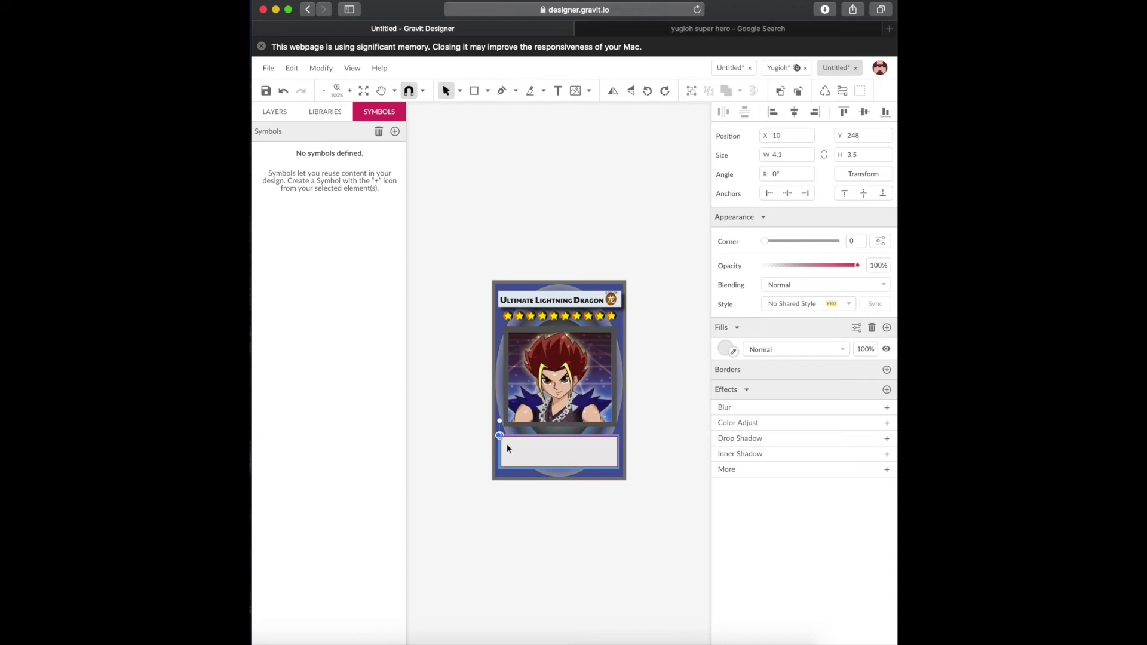
pyautogui.click(625, 418)
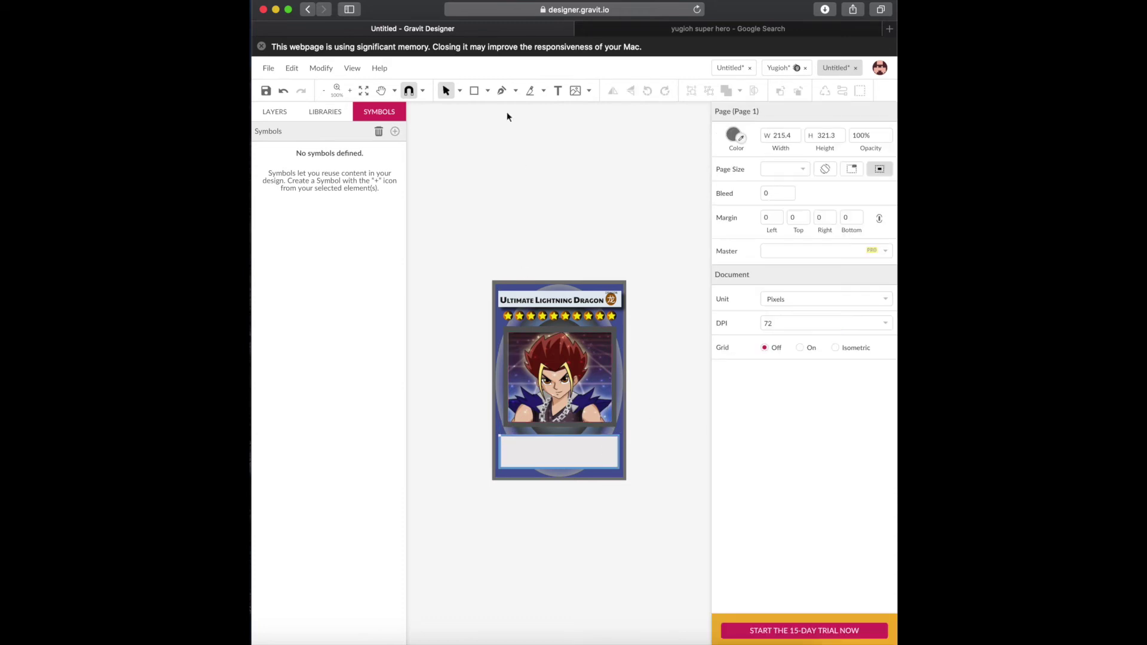
pyautogui.press('r')
pyautogui.moveTo(614, 461); pyautogui.dragTo(618, 471)
pyautogui.press('Escape')
pyautogui.click(505, 440)
pyautogui.click(671, 476)
# Add the '[Dragon/ Fusion/ Effect]' text box in Passion One, size 13
pyautogui.click(559, 92)
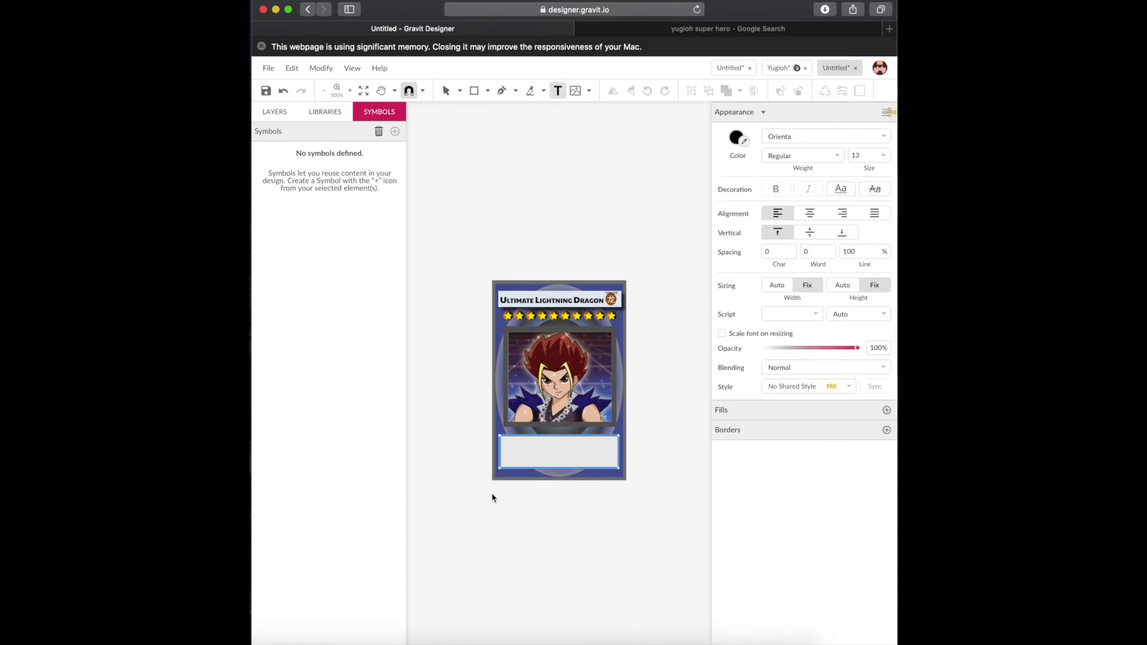
pyautogui.moveTo(499, 437); pyautogui.dragTo(618, 468)
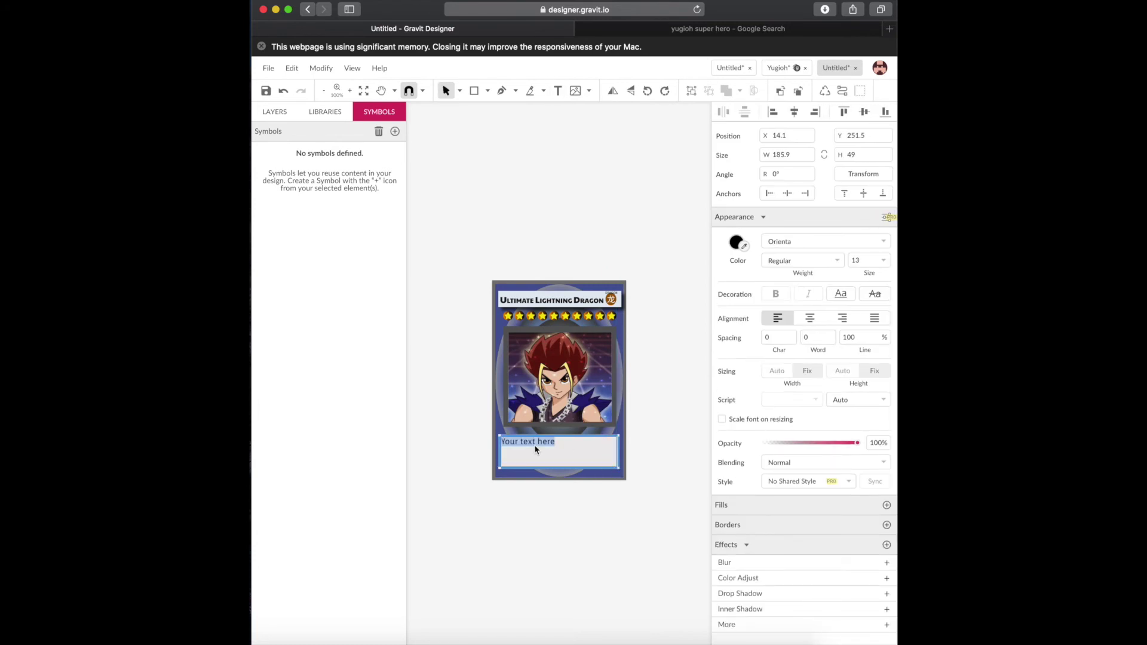
pyautogui.write('[dct]')
pyautogui.click(824, 241)
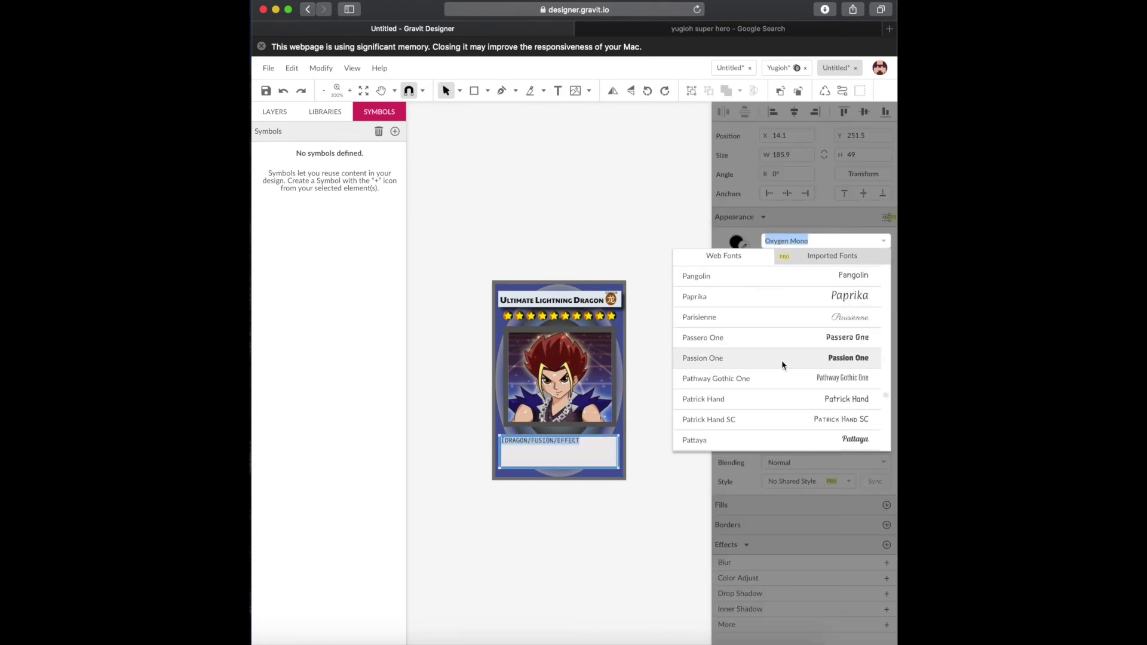
pyautogui.click(773, 365)
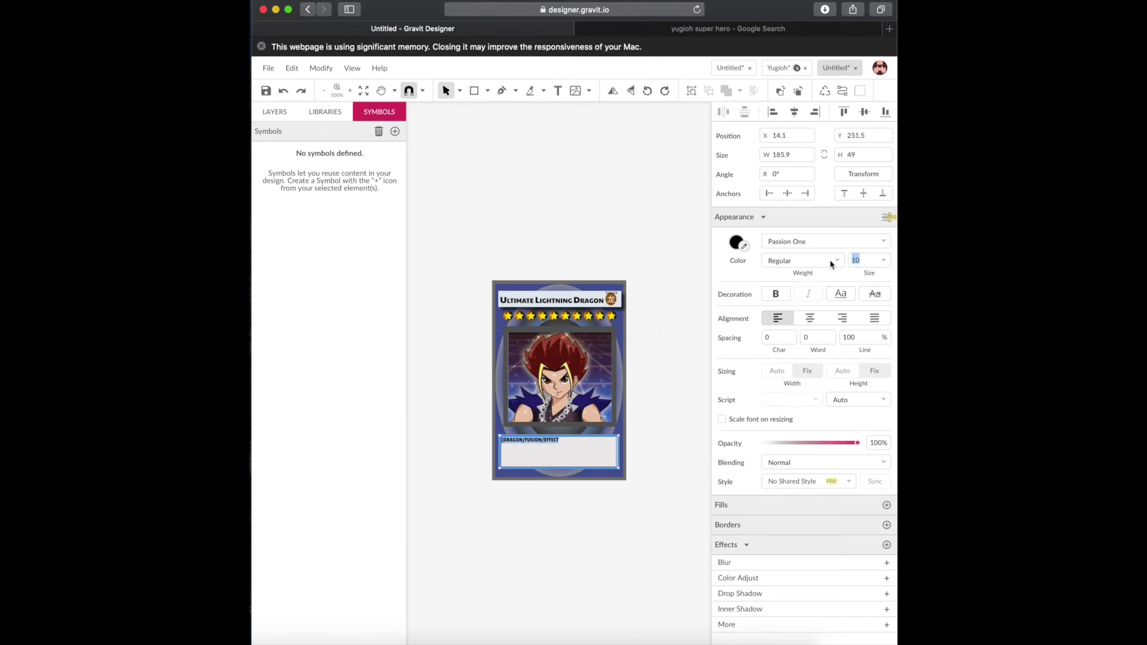
pyautogui.write('13')
pyautogui.press('Return')
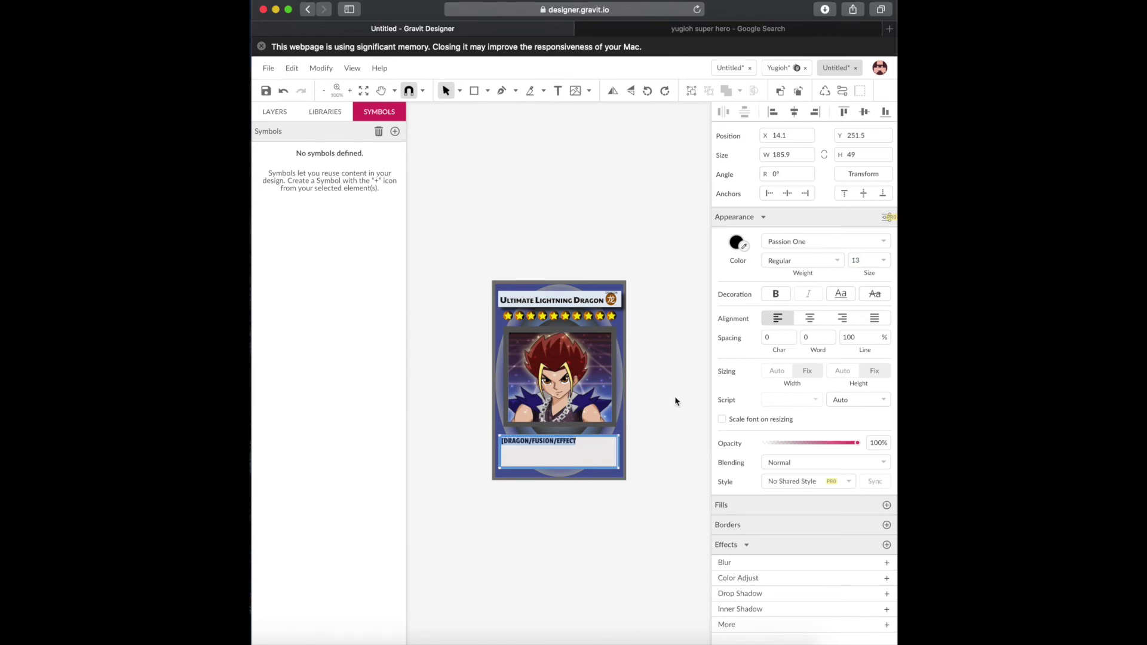
# Try size 11 on DRAGON, revert it to 13, and start another text box
pyautogui.doubleClick(532, 441)
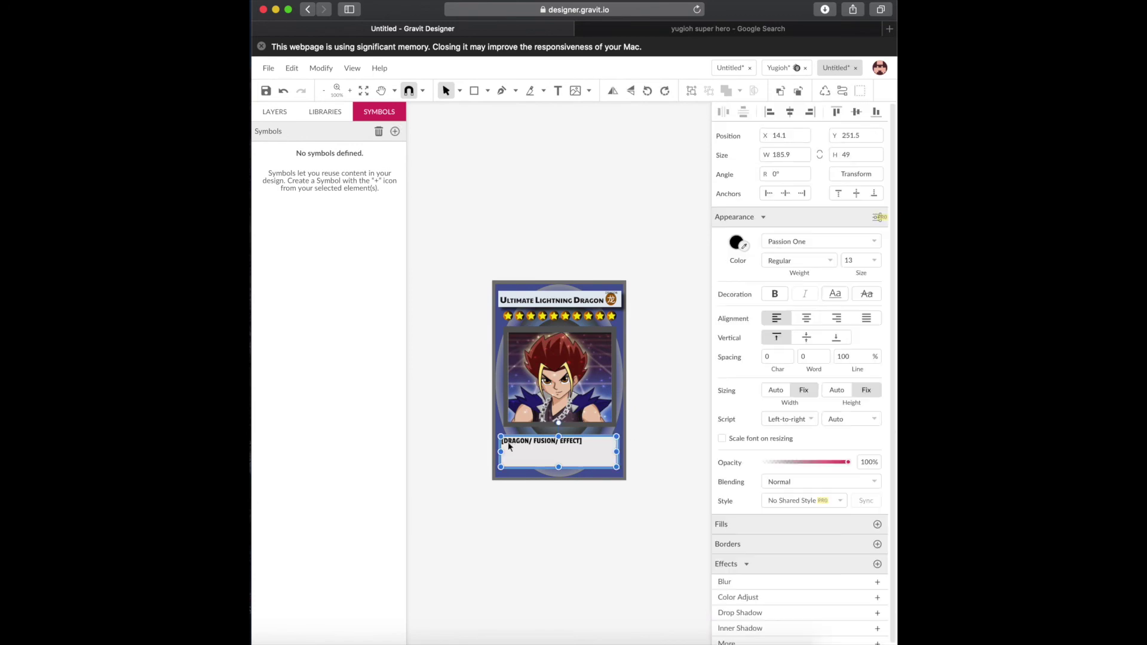
pyautogui.doubleClick(518, 441)
pyautogui.click(858, 260)
pyautogui.write('11')
pyautogui.press('Return')
pyautogui.hotkey('ctrl', 'z')
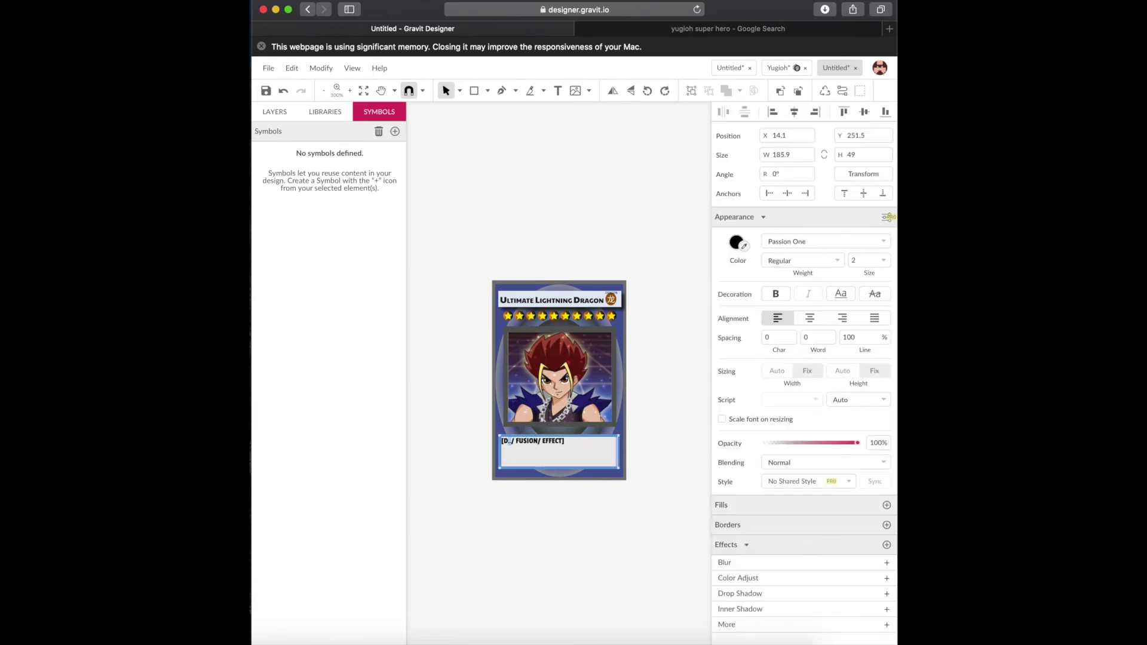
pyautogui.click(547, 450)
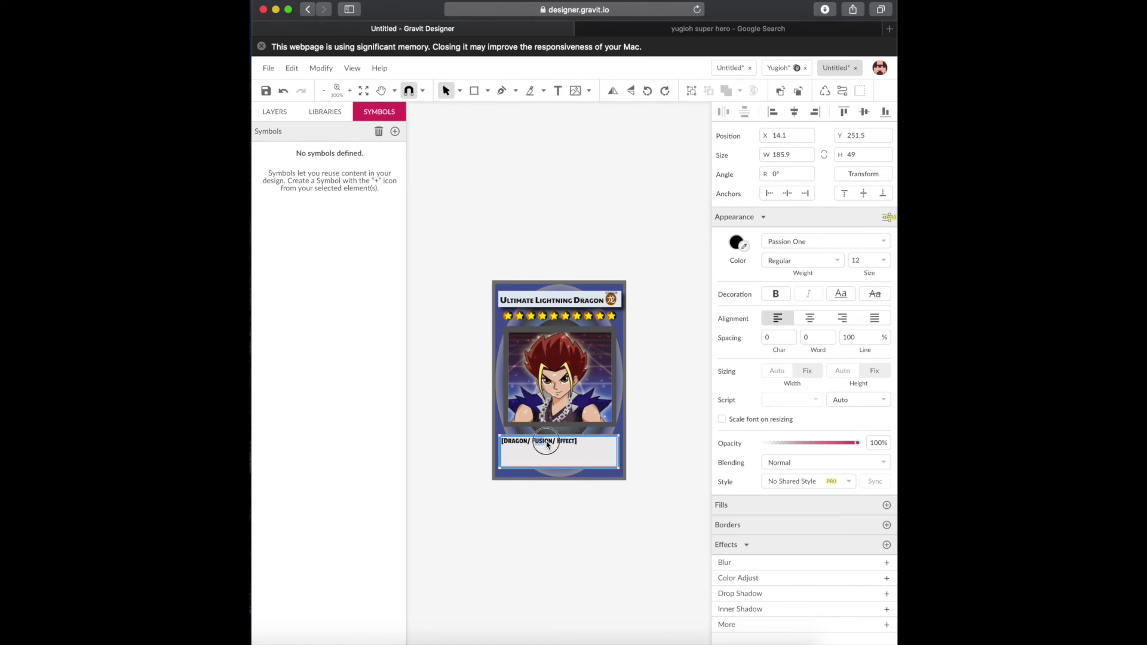
pyautogui.click(676, 445)
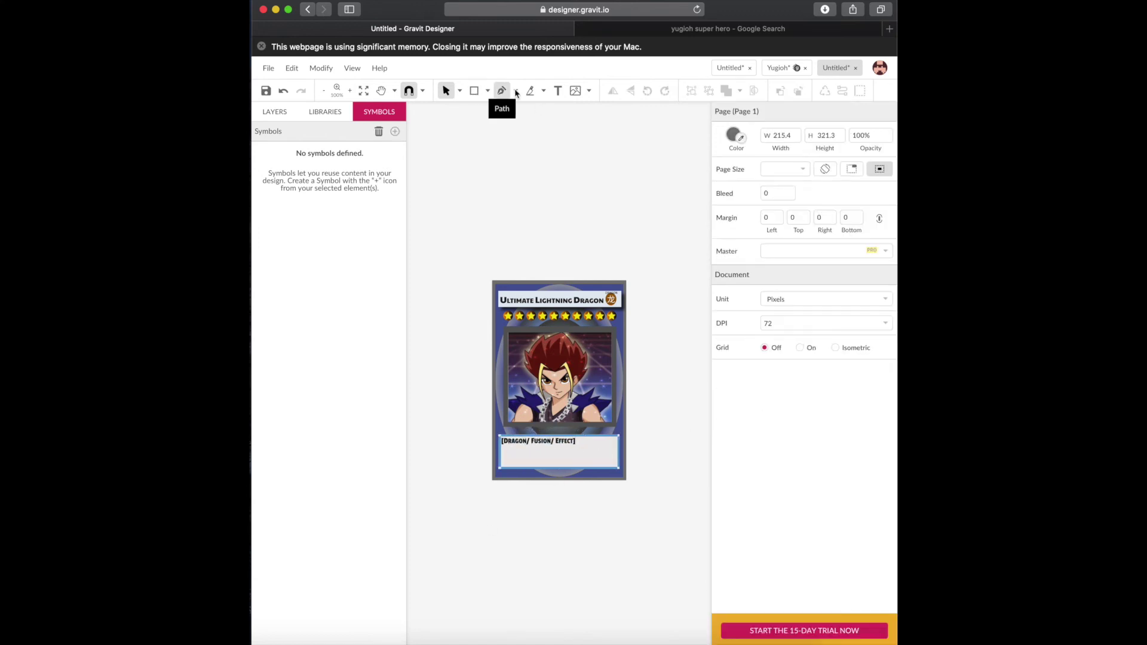
pyautogui.click(558, 91)
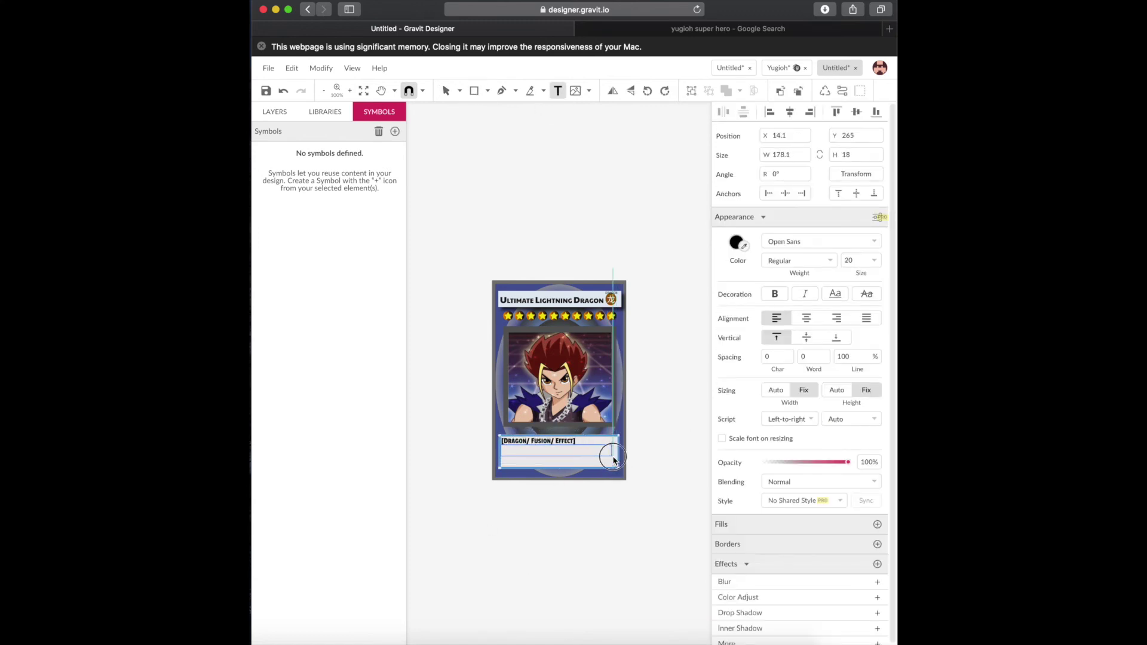
# Shrink the Oxygen Mono effect text 'Destroy all monsters… 10,000 ATK/DEF' to size 7
pyautogui.click(613, 459)
pyautogui.hotkey('ctrl', 'a')
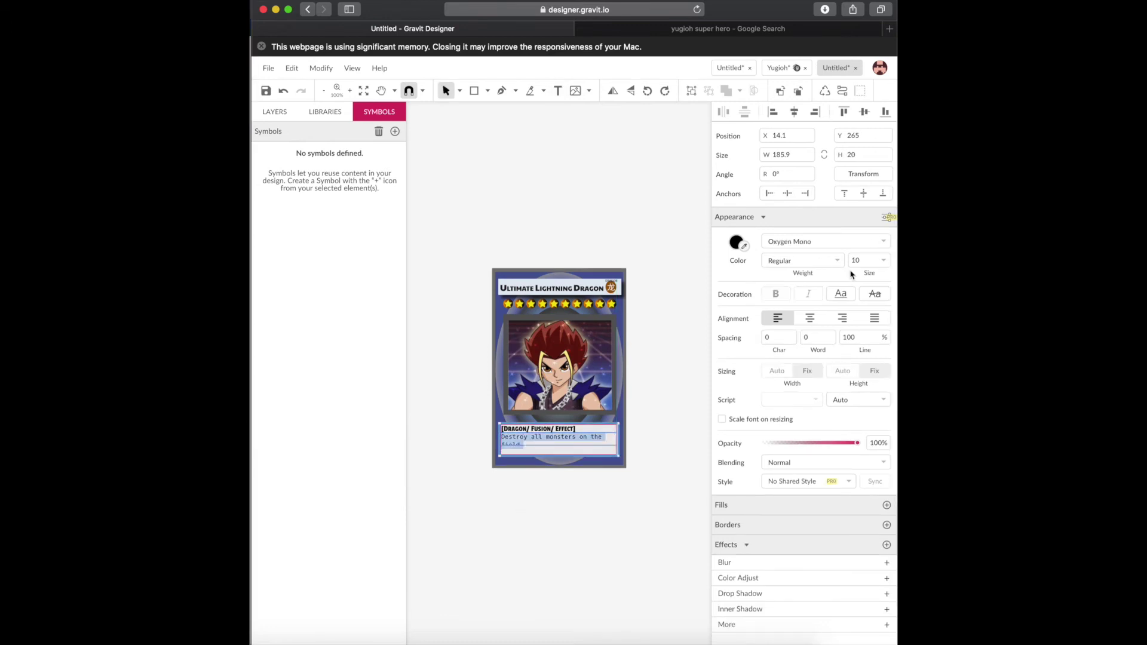
pyautogui.doubleClick(854, 261)
pyautogui.write('7')
pyautogui.press('Return')
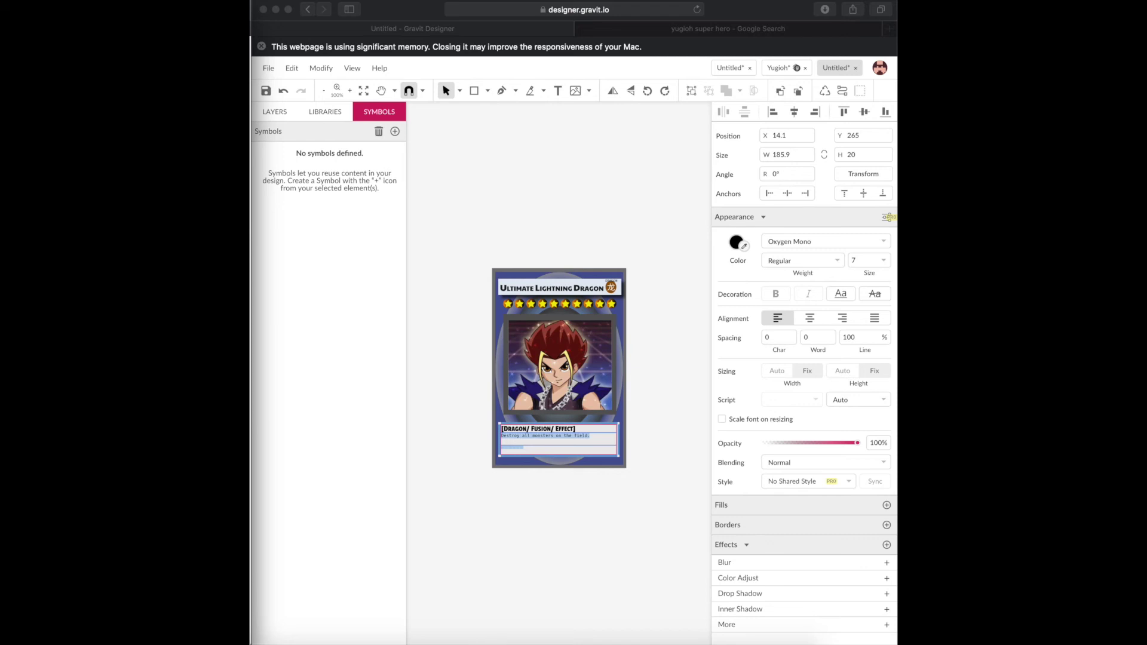
pyautogui.click(567, 436)
pyautogui.write('This Ultimate card gains 10,000 ATK/DEF.')
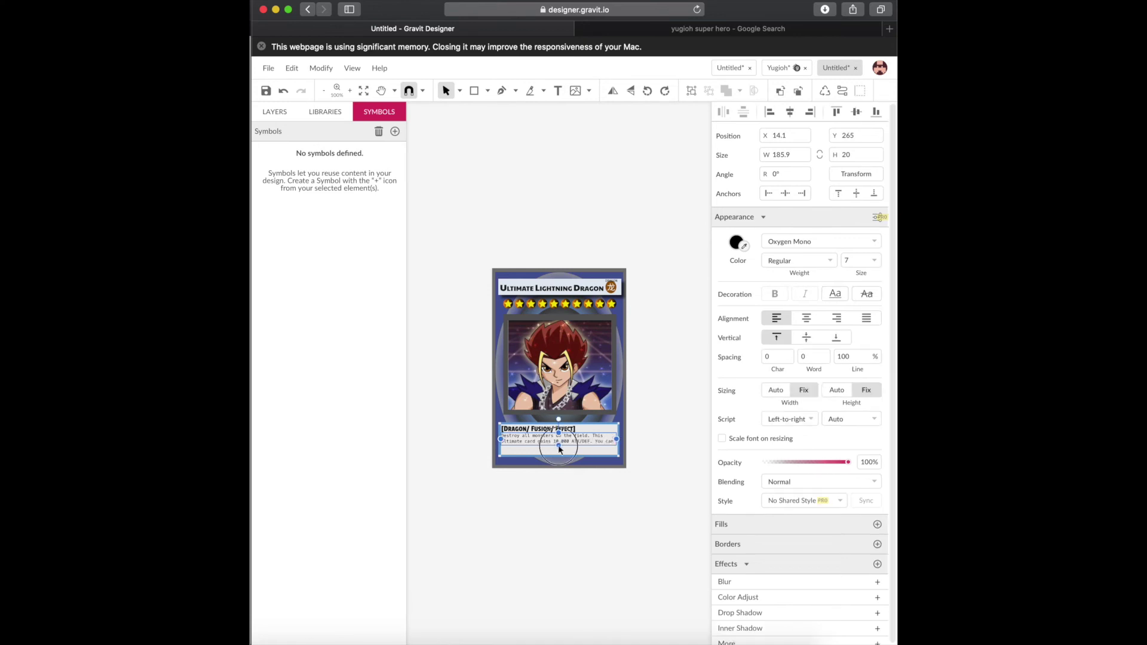
pyautogui.write('You can only use this effect of "Ultimate Lightning Dragon" once per turn.')
pyautogui.click(664, 449)
# Draw a separator line beneath the effect text with the Line tool
pyautogui.click(487, 91)
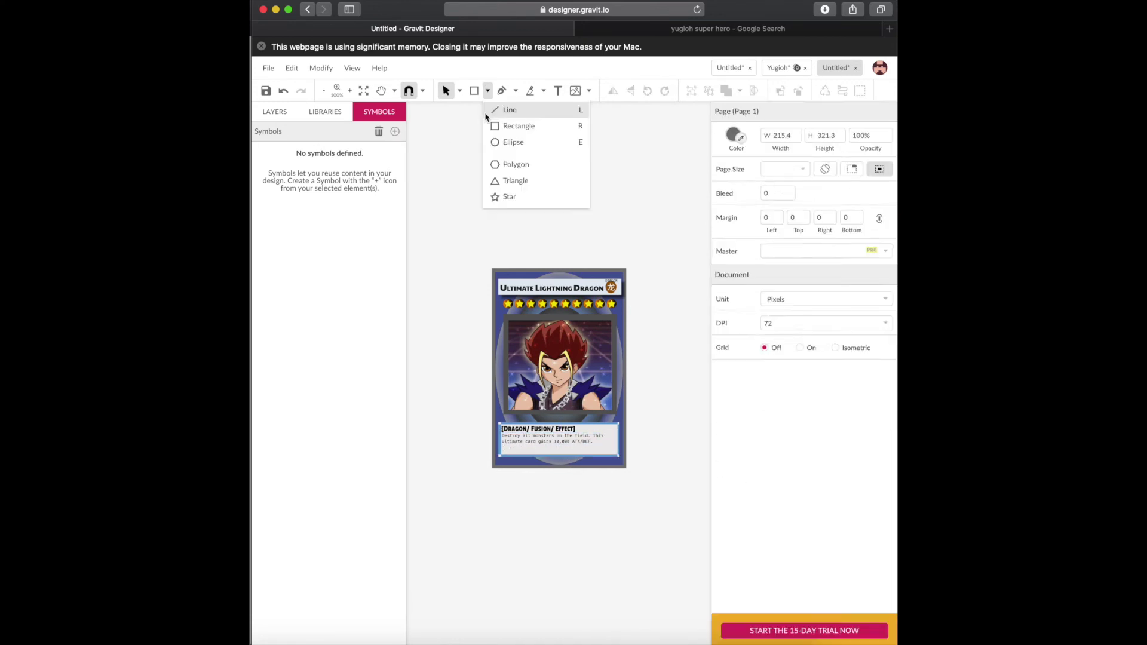
pyautogui.click(484, 112)
pyautogui.doubleClick(551, 442)
pyautogui.click(550, 442)
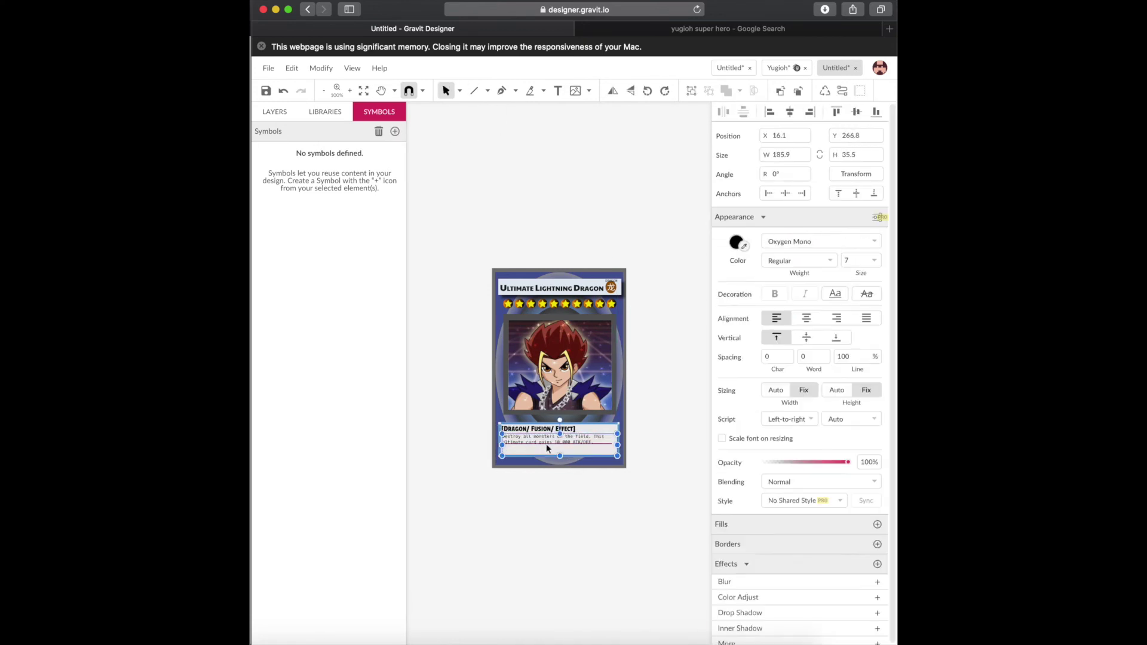
pyautogui.click(593, 445)
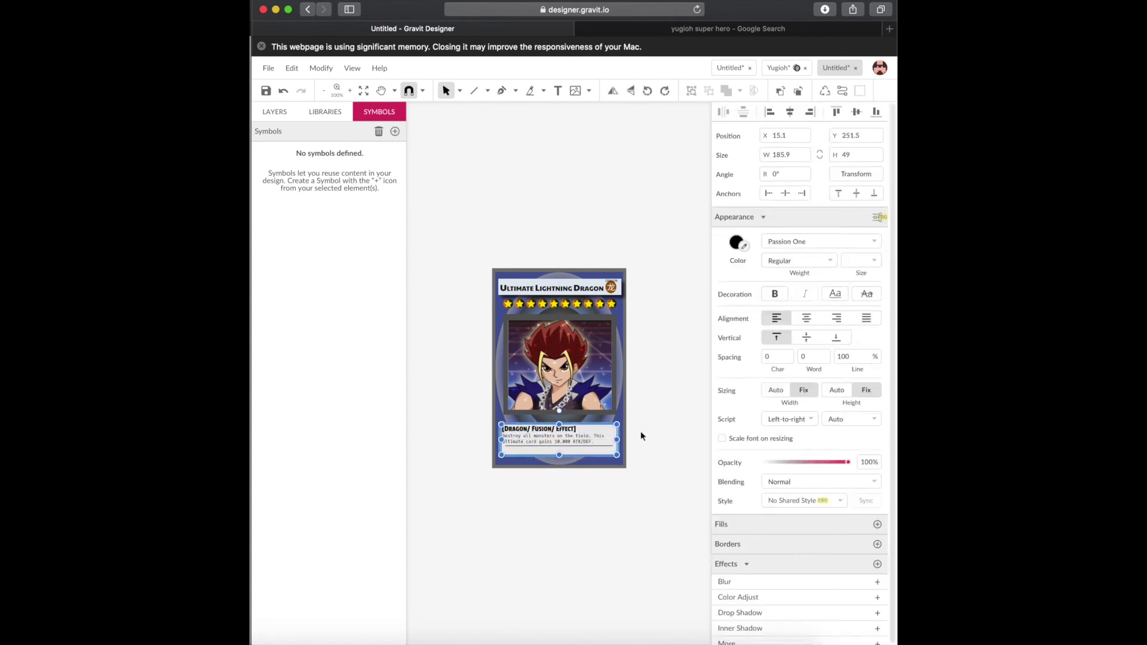
# Add the 'ATK/10000 DEF/100000' stats line at the bottom of the effect box
pyautogui.press('t')
pyautogui.click(552, 450)
pyautogui.write('ATK/10000 DEF/100000')
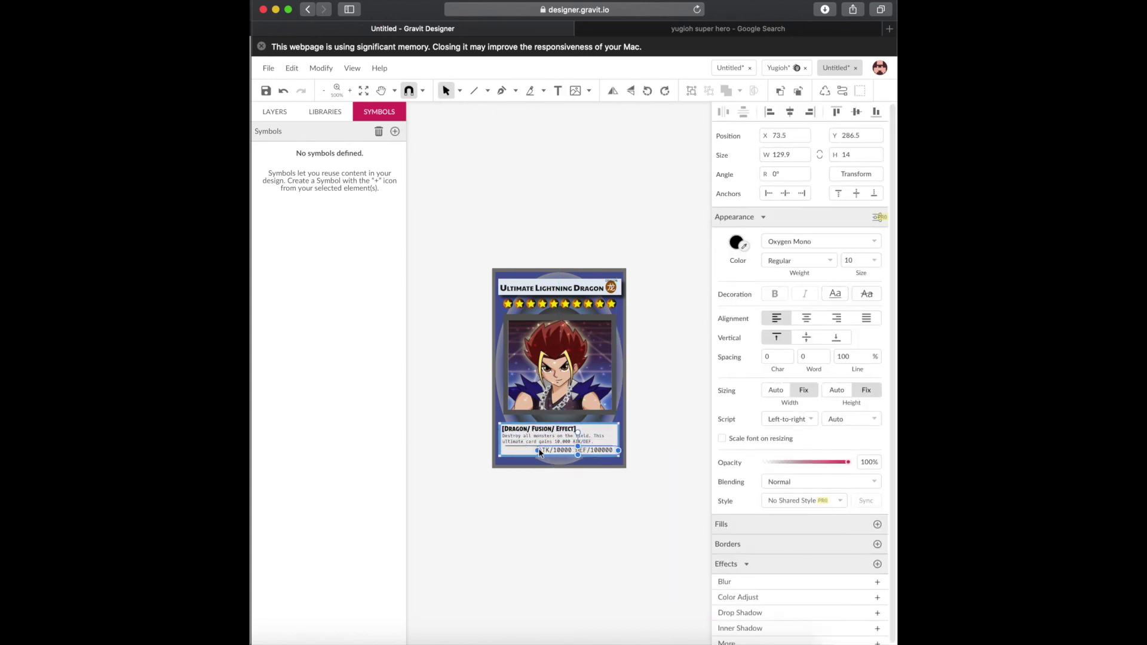
pyautogui.click(824, 241)
pyautogui.click(765, 332)
pyautogui.click(662, 454)
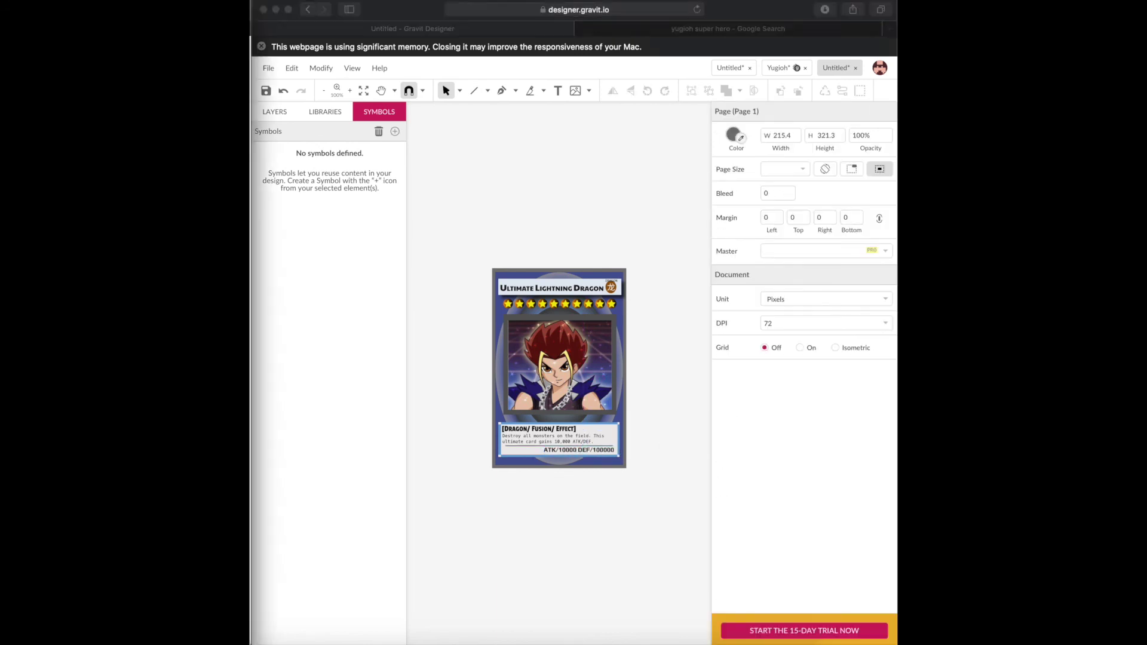
# Reselect the top-right element and the stats line, and review the font choices
pyautogui.click(560, 443)
pyautogui.click(668, 452)
pyautogui.click(611, 286)
pyautogui.click(669, 305)
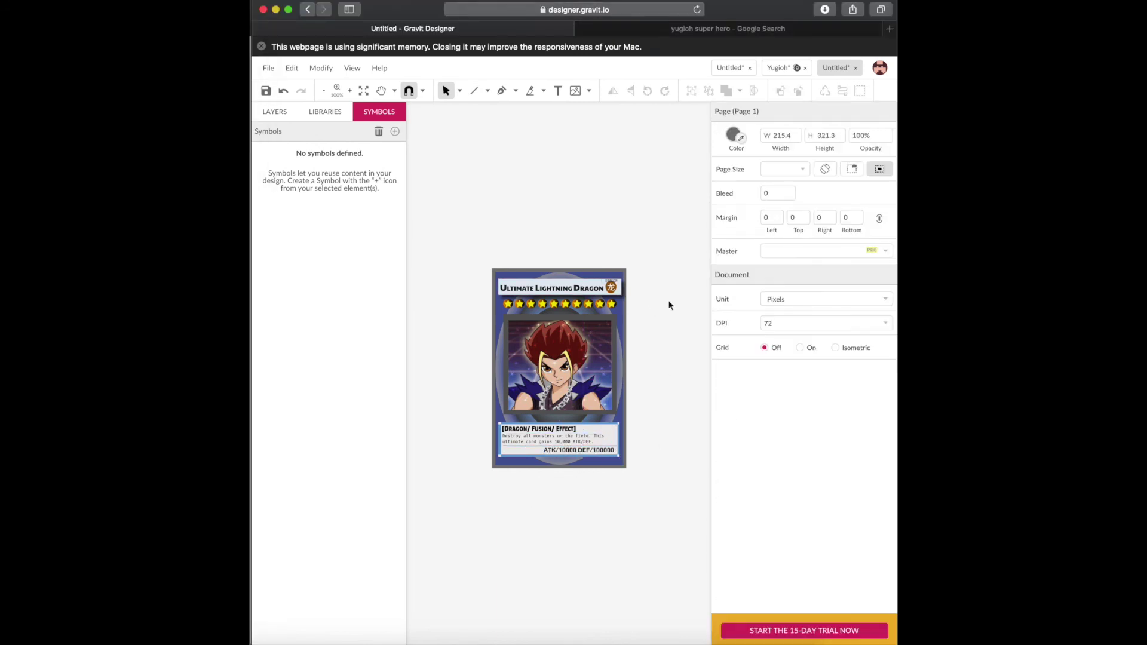
pyautogui.click(587, 459)
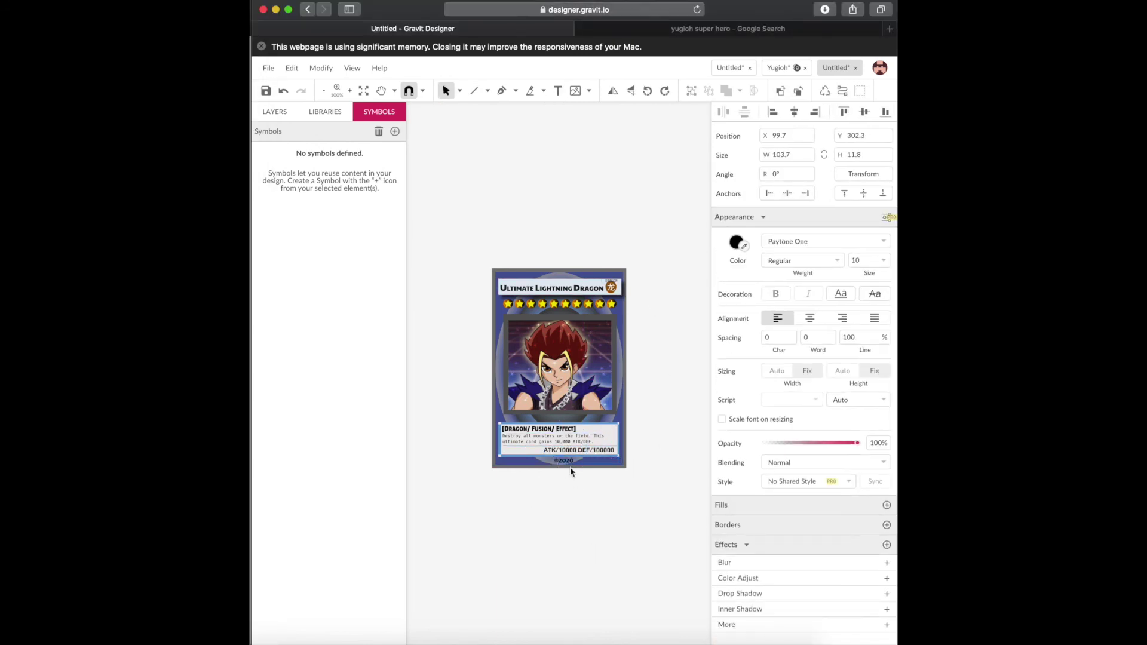
pyautogui.press('Escape')
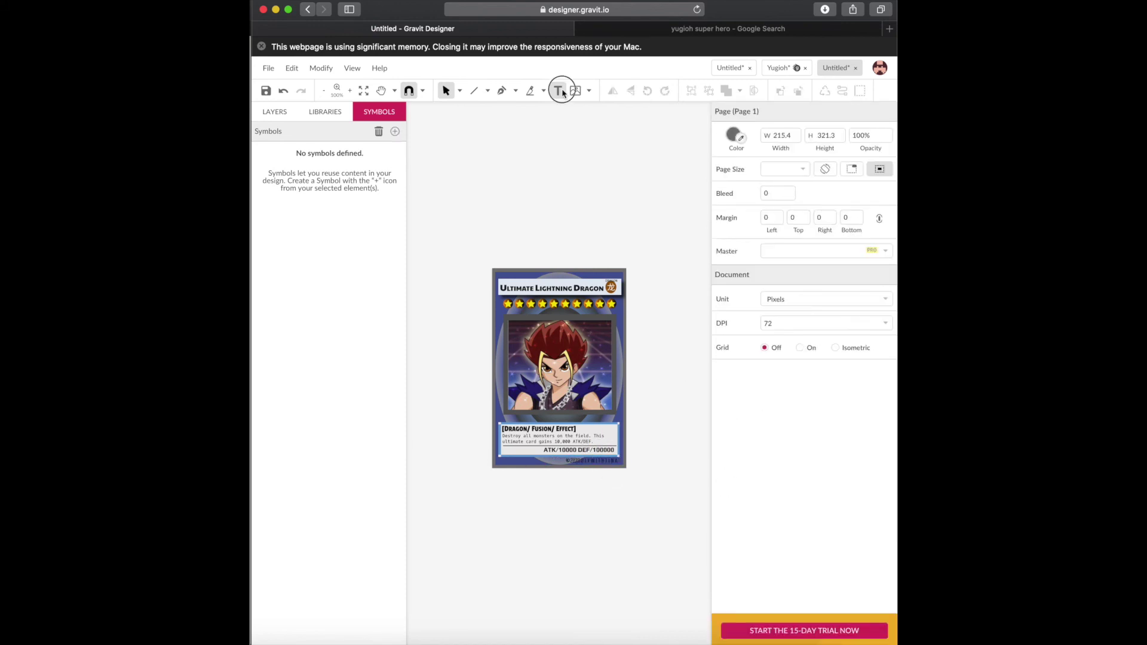
pyautogui.click(747, 244)
pyautogui.click(558, 476)
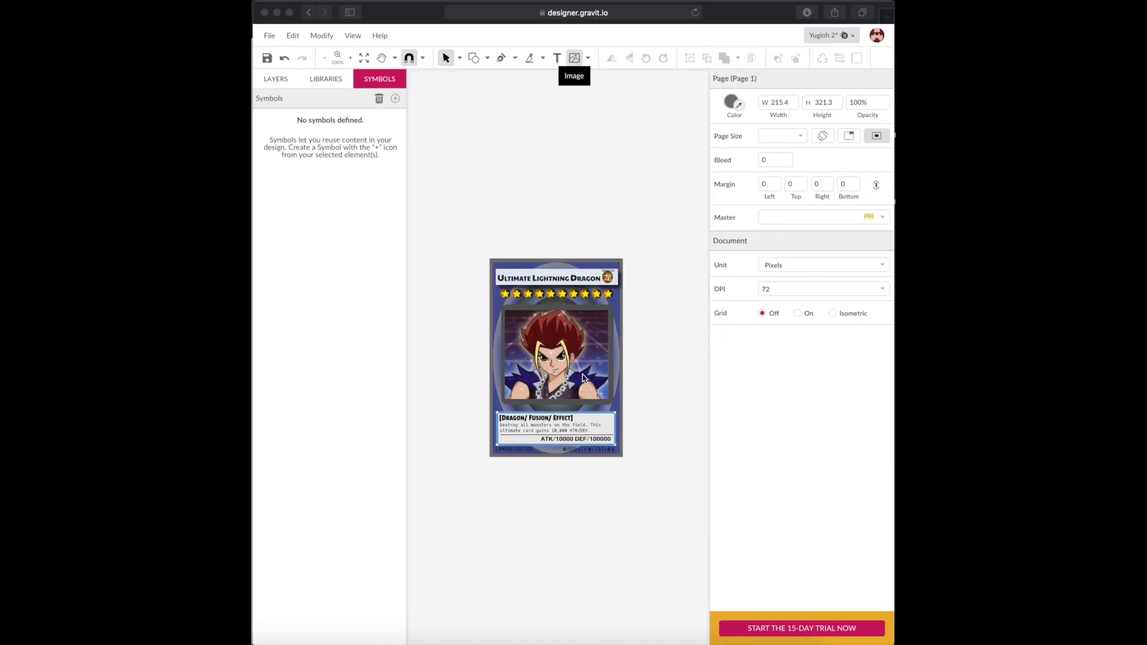
# Import the cartoon photo onto the card and roughly size it to the portrait frame
pyautogui.click(507, 452)
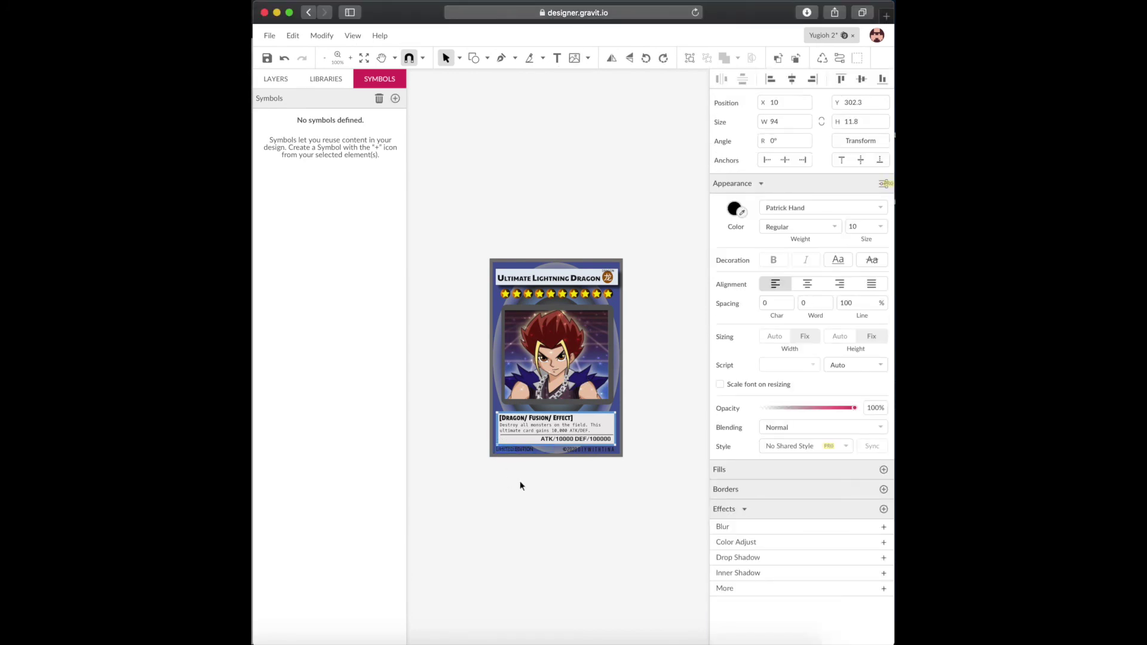
pyautogui.click(550, 502)
pyautogui.click(574, 58)
pyautogui.click(785, 257)
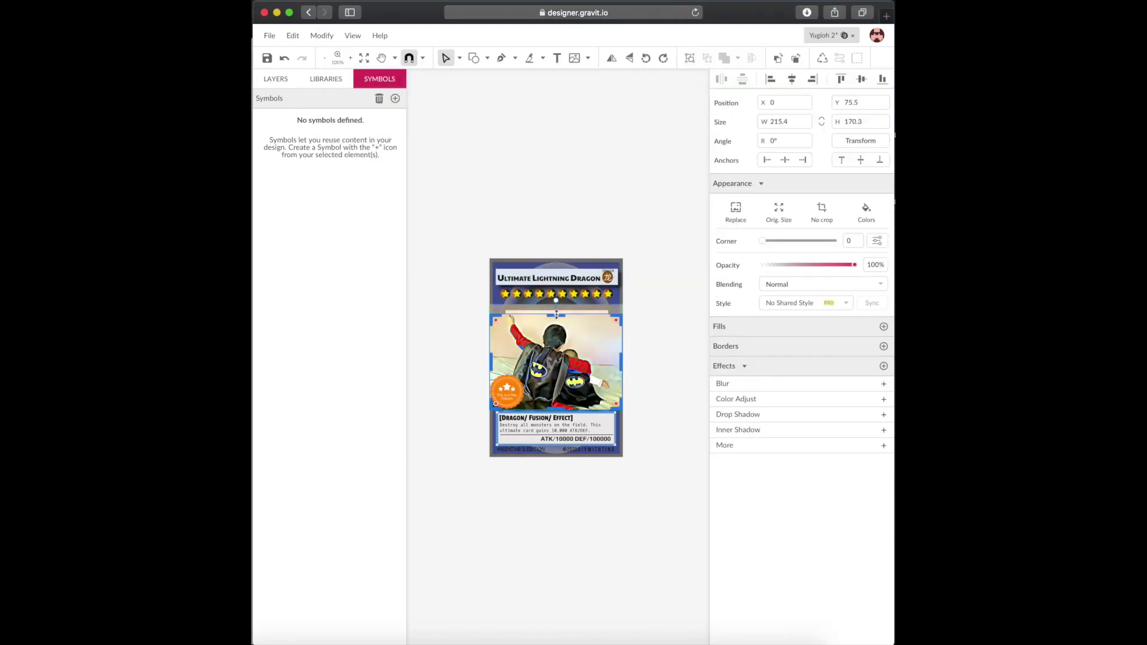
pyautogui.moveTo(622, 359); pyautogui.dragTo(608, 353)
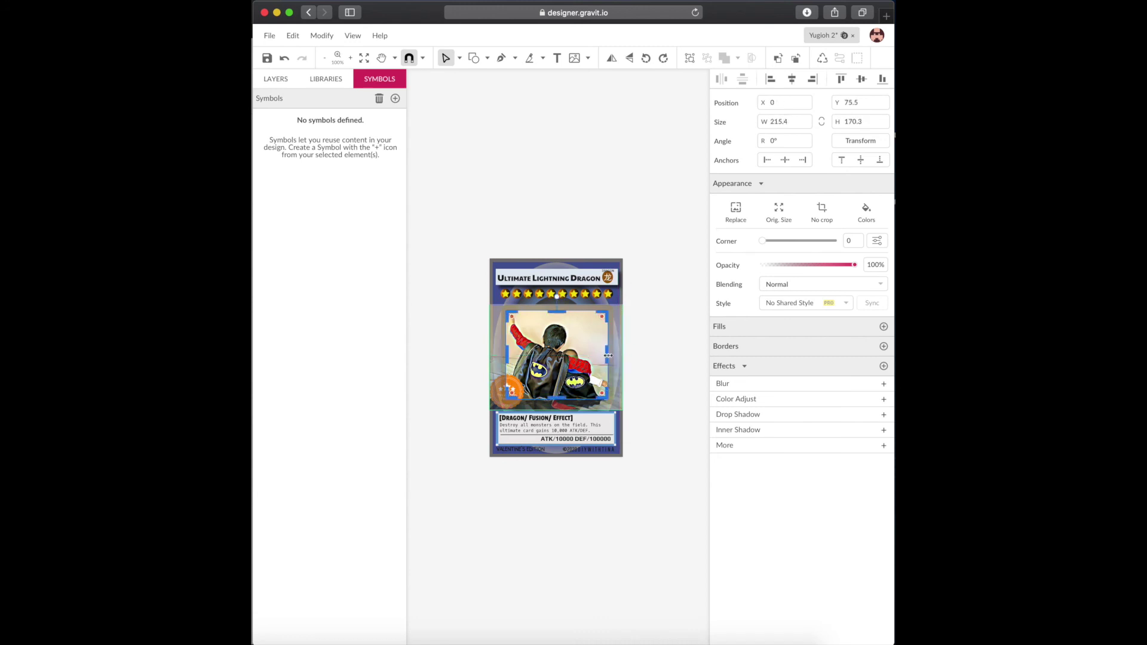
pyautogui.click(567, 321)
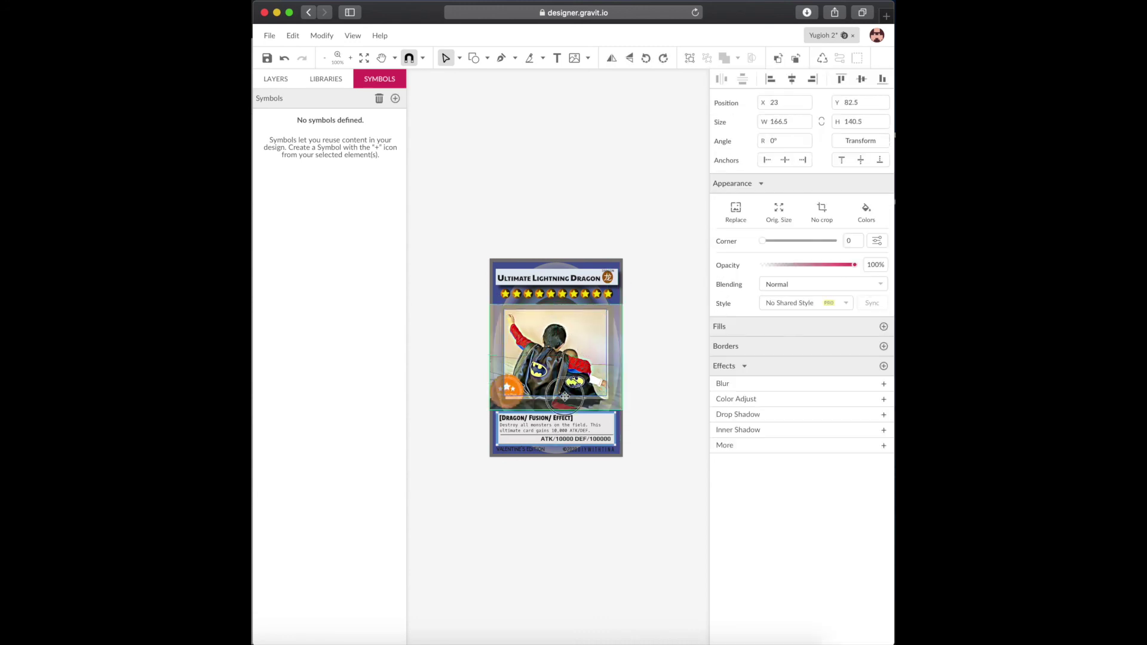
pyautogui.moveTo(607, 357); pyautogui.dragTo(568, 359)
pyautogui.click(654, 373)
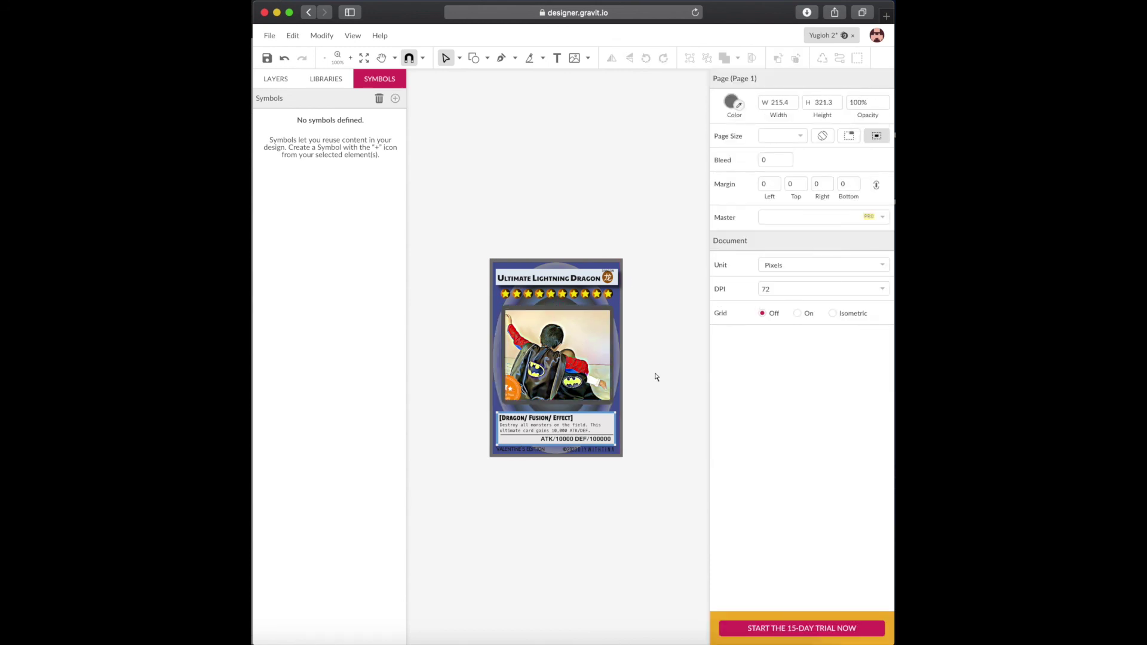
# Refit the photo within the portrait frame and bring up the Libraries panel
pyautogui.click(556, 359)
pyautogui.moveTo(506, 400)
pyautogui.mouseDown()
pyautogui.moveTo(570, 323)
pyautogui.moveTo(608, 359)
pyautogui.mouseUp()
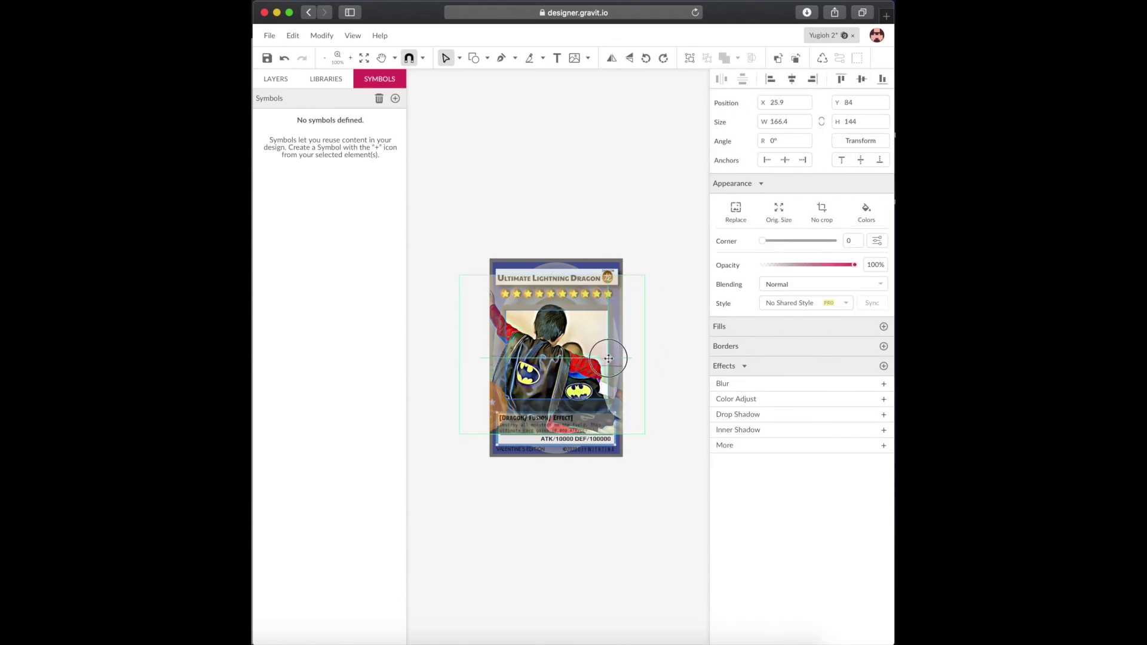
pyautogui.click(674, 362)
pyautogui.moveTo(610, 358); pyautogui.dragTo(582, 352)
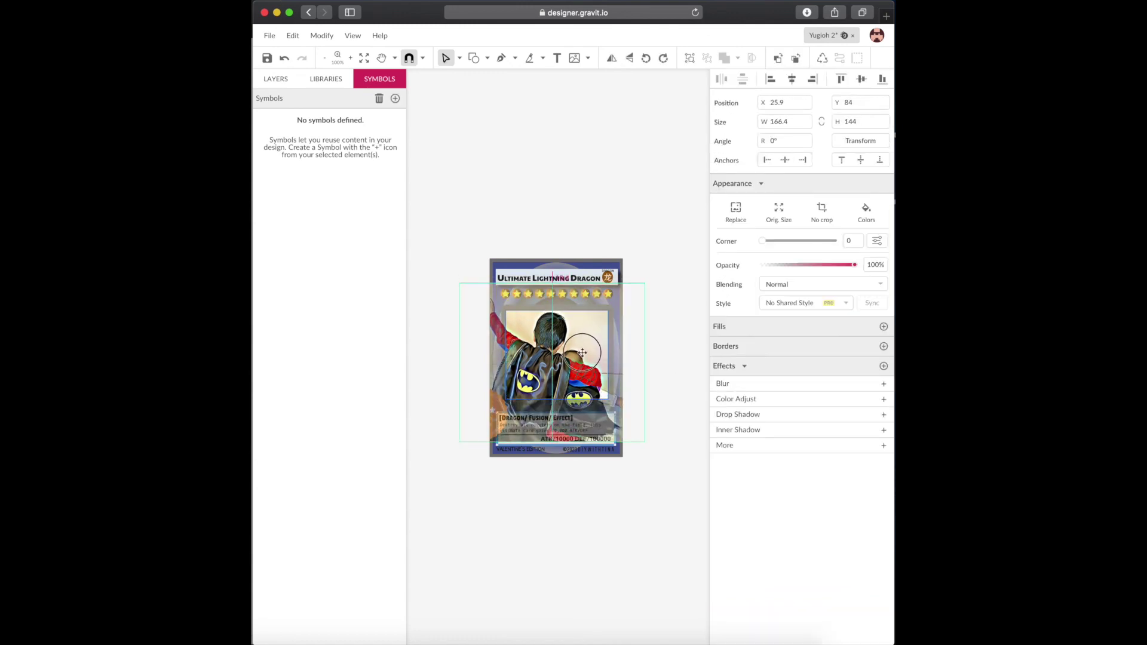
pyautogui.click(665, 358)
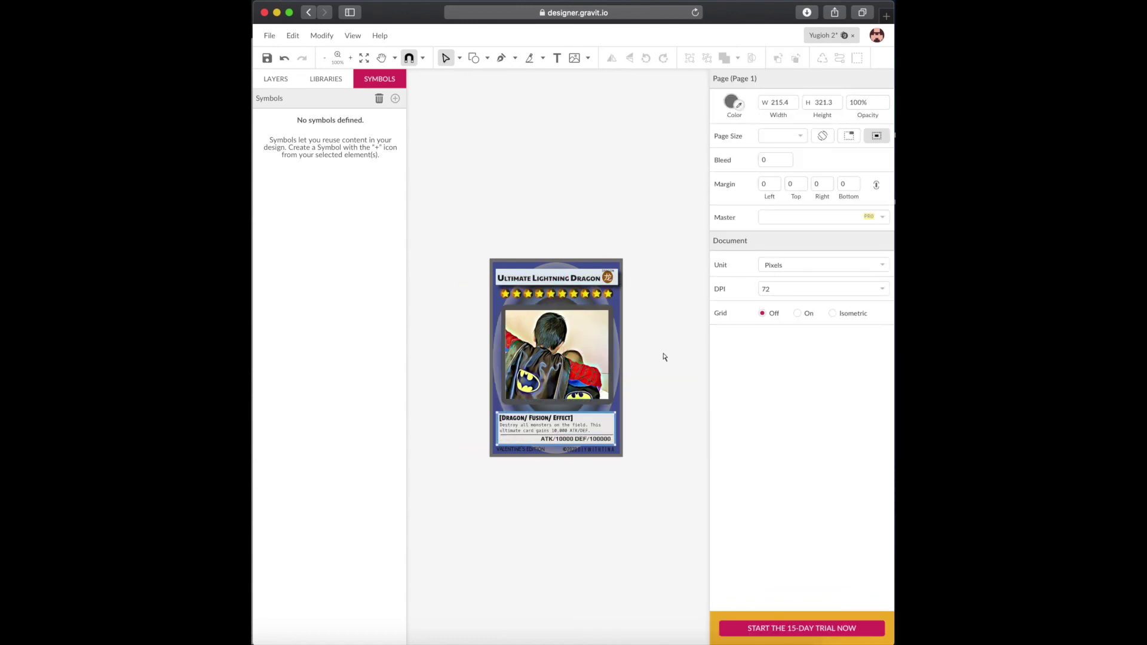
pyautogui.click(275, 79)
pyautogui.click(325, 82)
# Search Libraries for 'hearts' and place a resized heart balloon at the photo's upper right
pyautogui.press('Return')
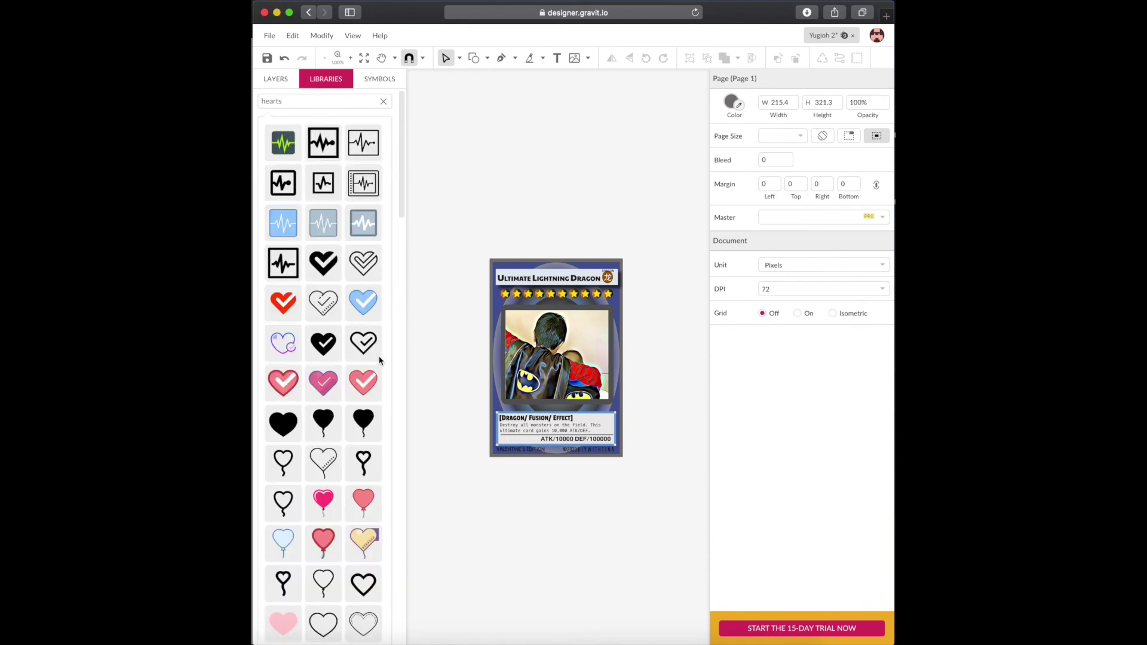
pyautogui.scroll(-10, 380, 360)
pyautogui.moveTo(282, 125); pyautogui.dragTo(596, 325)
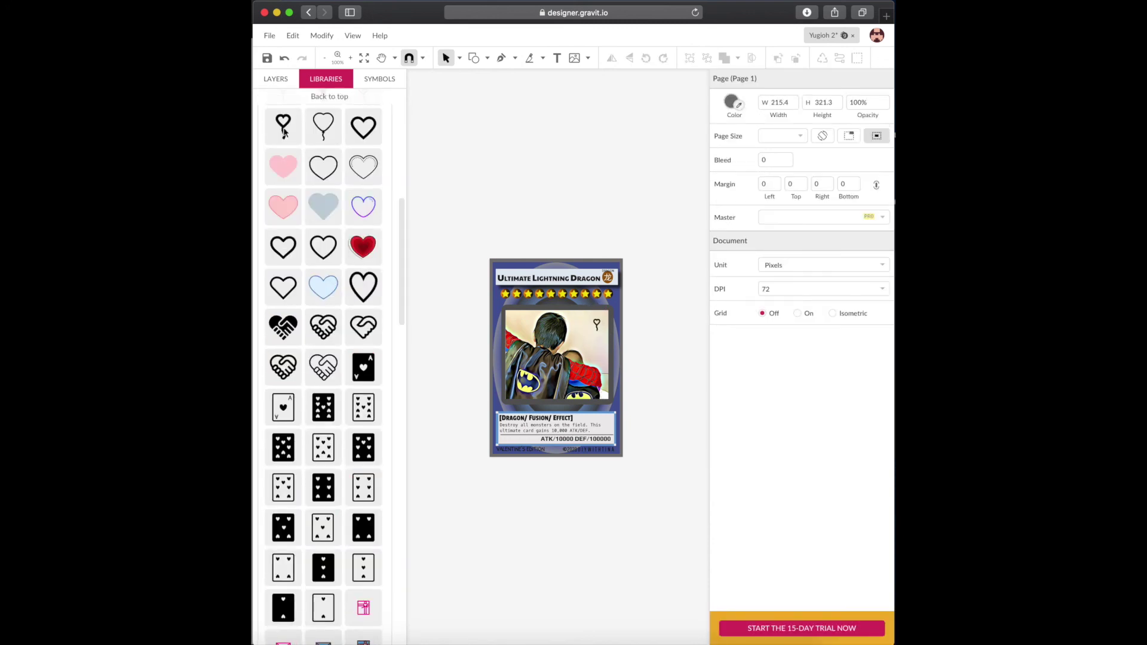
pyautogui.moveTo(600, 334)
pyautogui.mouseDown()
pyautogui.moveTo(615, 369)
pyautogui.moveTo(607, 341)
pyautogui.mouseUp()
pyautogui.press('Escape')
pyautogui.click(597, 335)
pyautogui.click(654, 340)
pyautogui.click(598, 336)
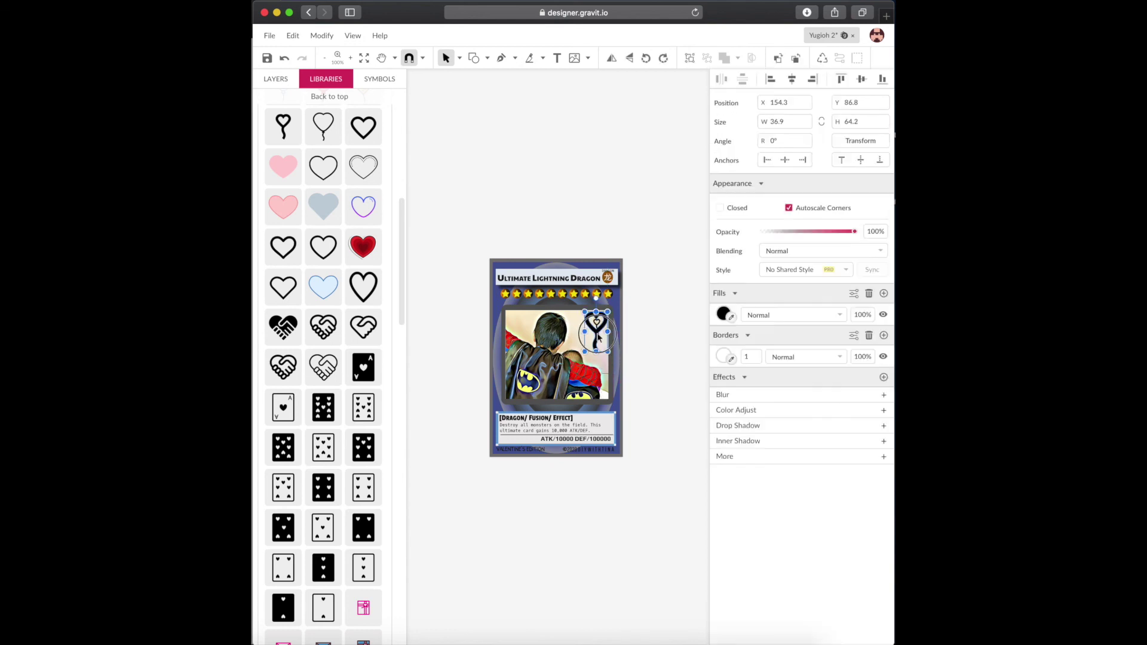
pyautogui.click(672, 339)
# Recolour the heart balloon's fill to purple-blue #3739BD
pyautogui.click(598, 336)
pyautogui.click(724, 315)
pyautogui.click(811, 431)
pyautogui.click(825, 365)
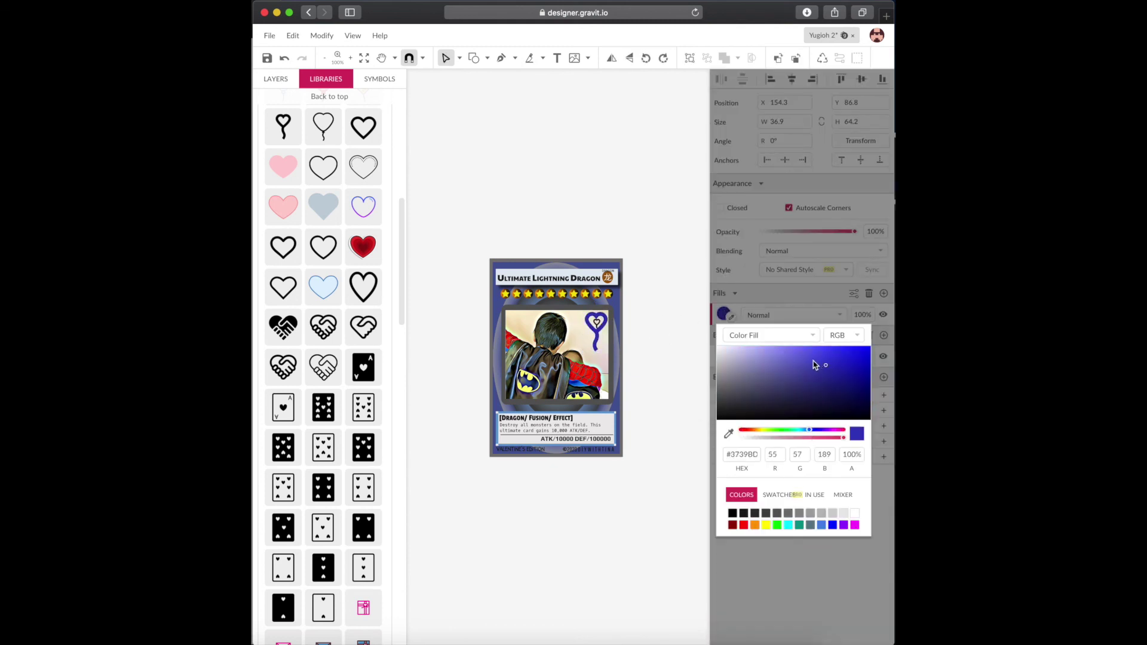
pyautogui.click(648, 362)
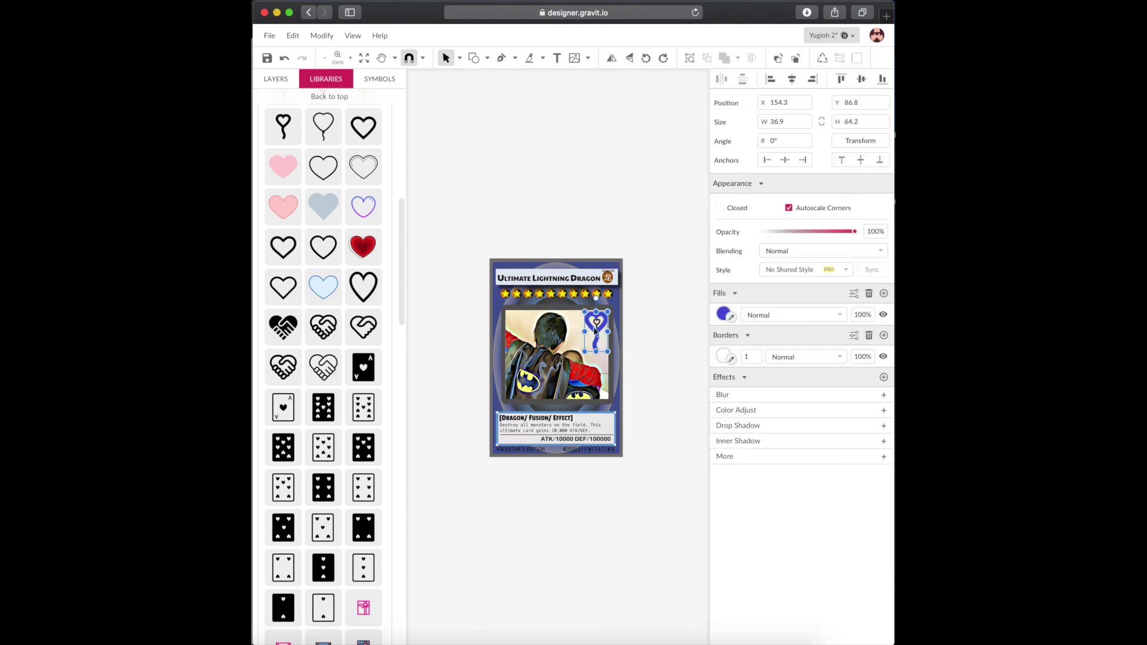
pyautogui.click(679, 329)
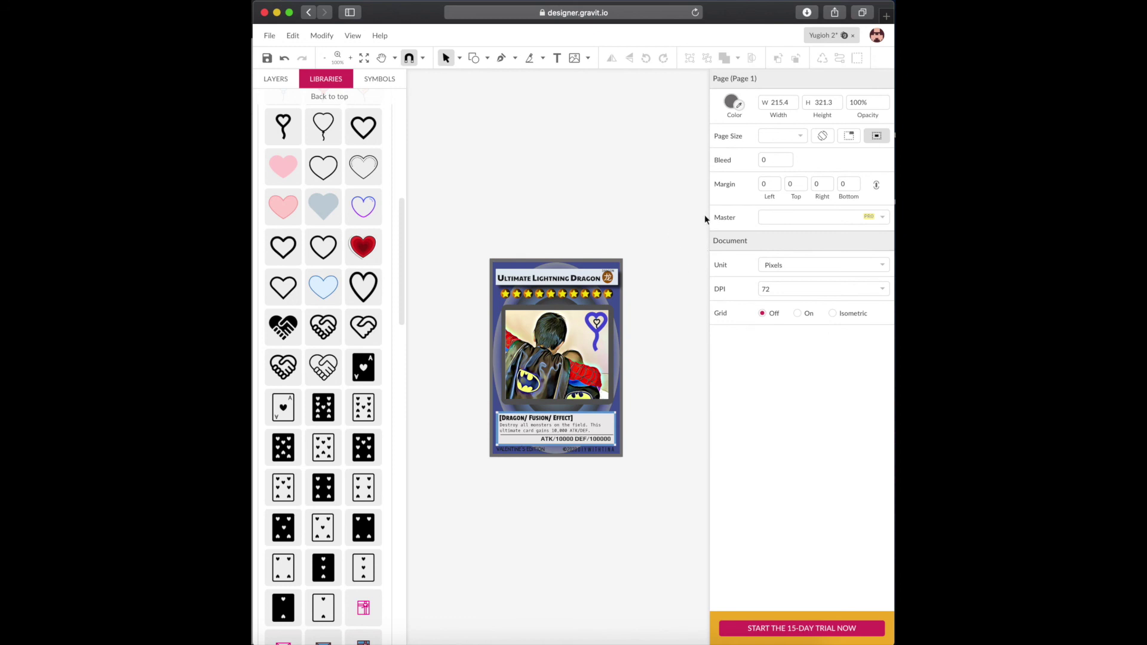
# Replace the first effect sentence with 'It's time to duel! I summon you!'
pyautogui.click(578, 429)
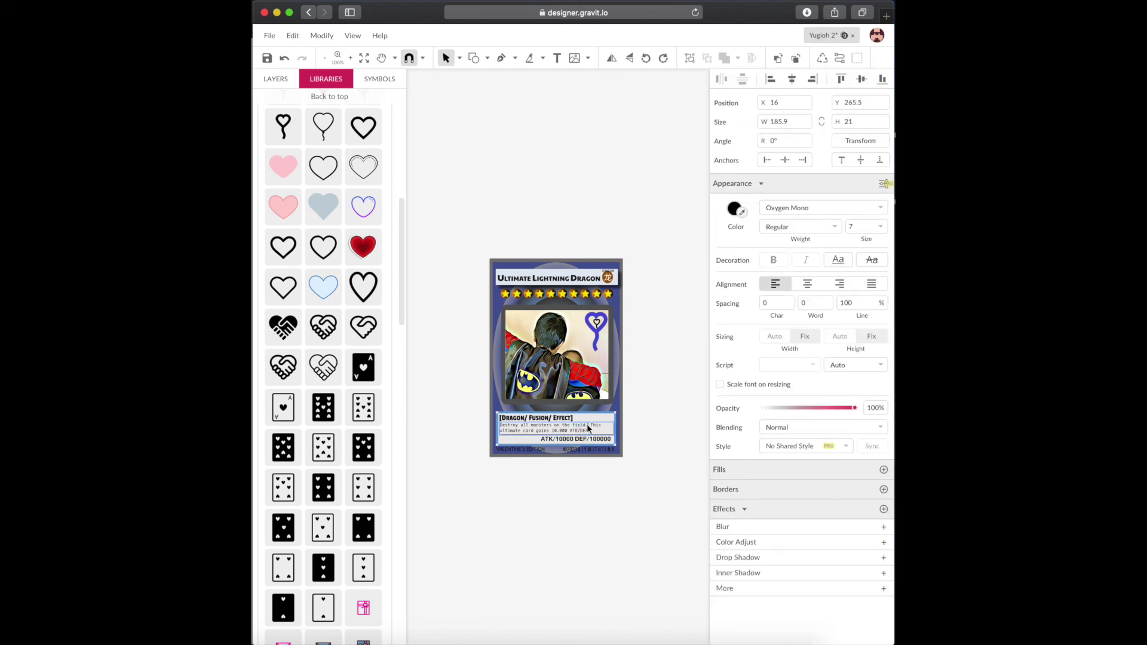
pyautogui.moveTo(587, 426); pyautogui.dragTo(500, 425)
pyautogui.write('I SUMMON')
pyautogui.click(650, 439)
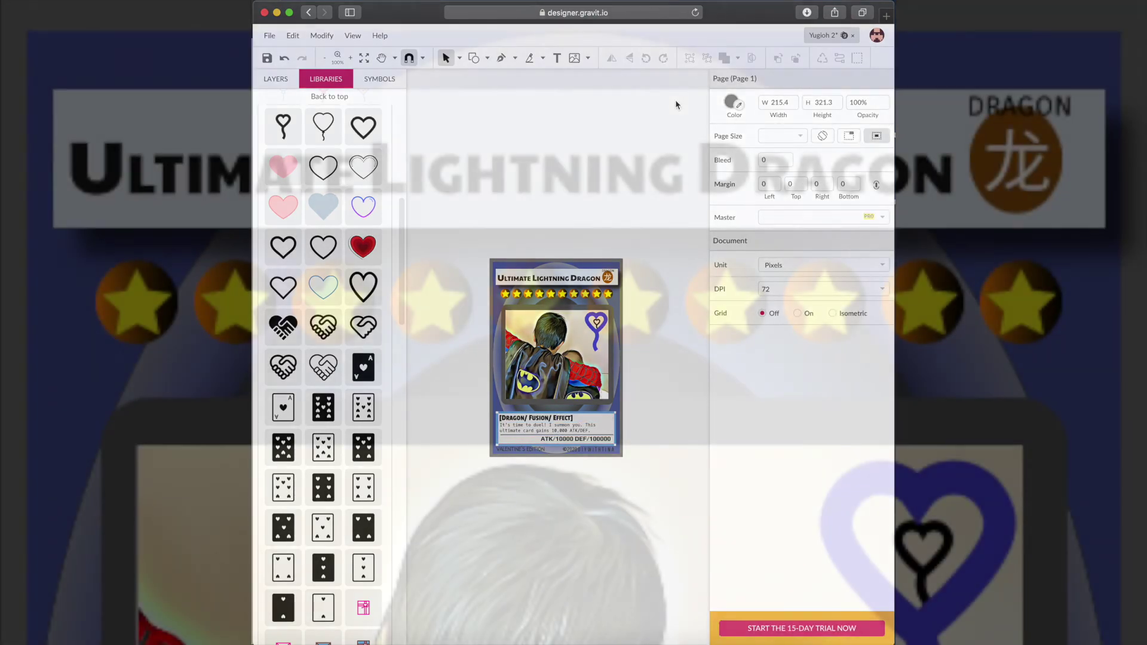